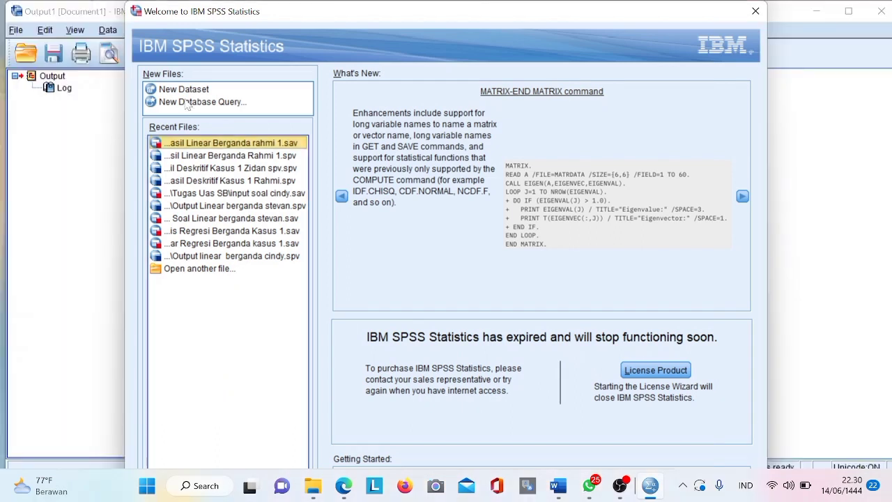
Dismiss the welcome window and name the first variable X1.1 in the Variable View of the untitled dataset.
left_click(753, 13)
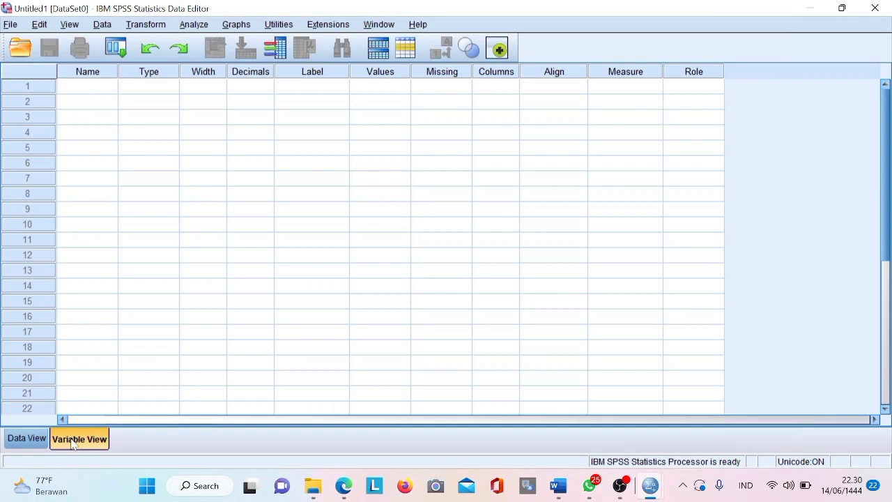
left_click(31, 440)
left_click(62, 444)
left_click(72, 89)
double_click(73, 88)
type("X1.1")
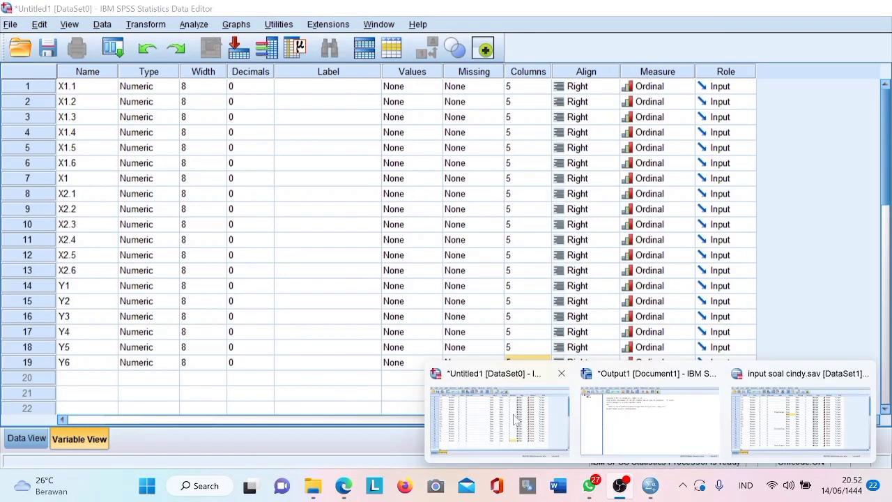
left_click(527, 362)
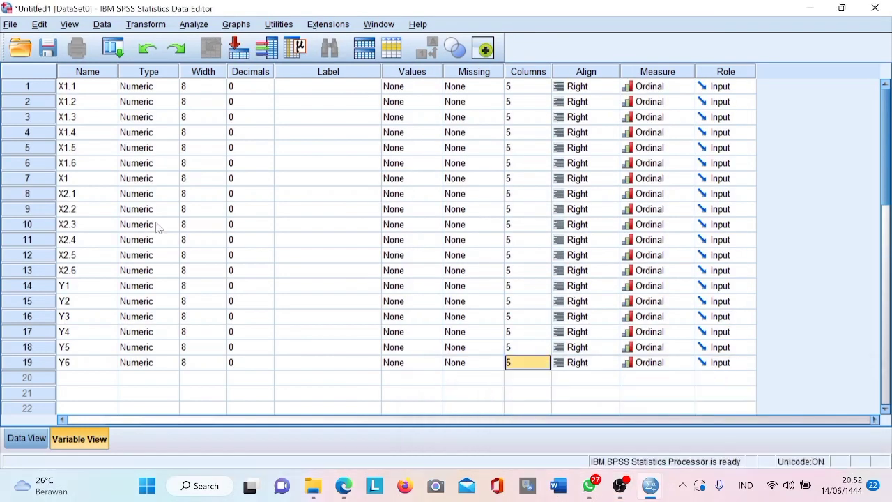
left_click(28, 438)
left_click(76, 444)
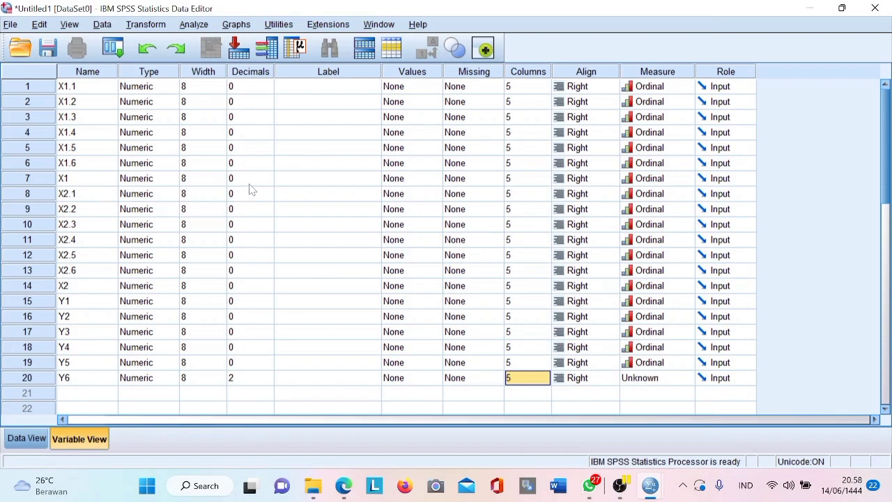
Give the variable X1 the label "Kualitas Sistem Informasi".
double_click(293, 179)
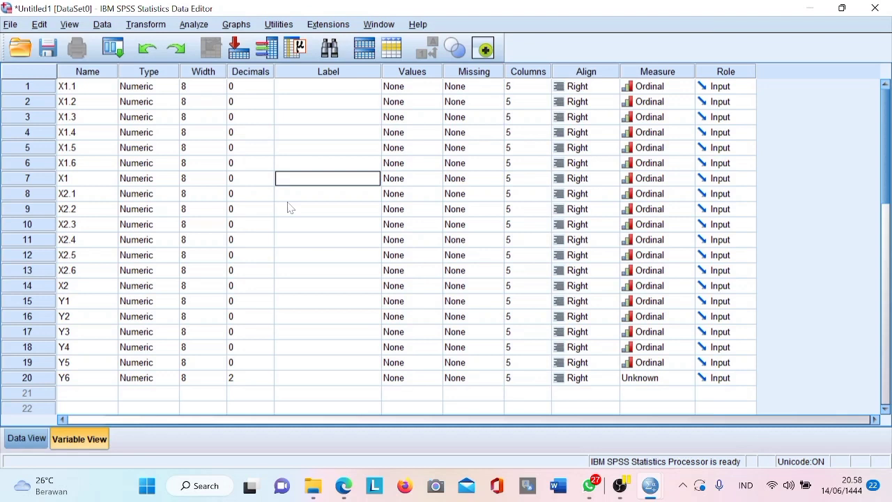
type("Kualitas Ssite")
key("BackSpace")
key("BackSpace")
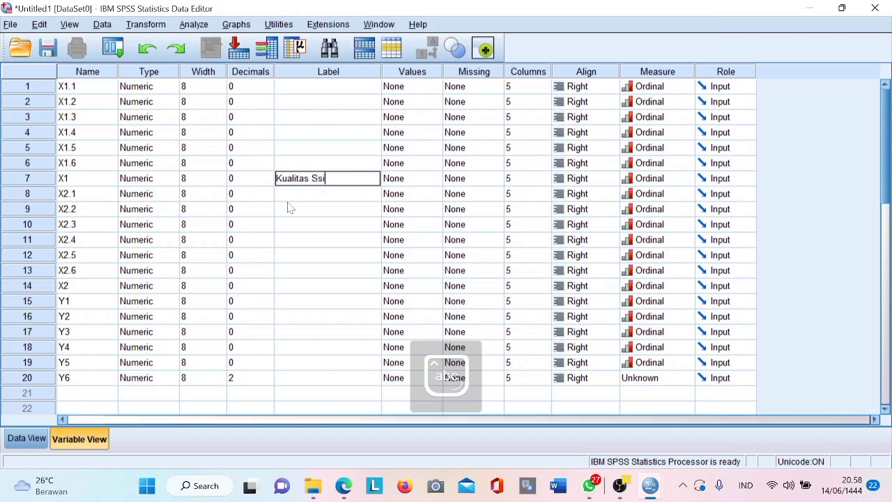
key("BackSpace")
type("ise")
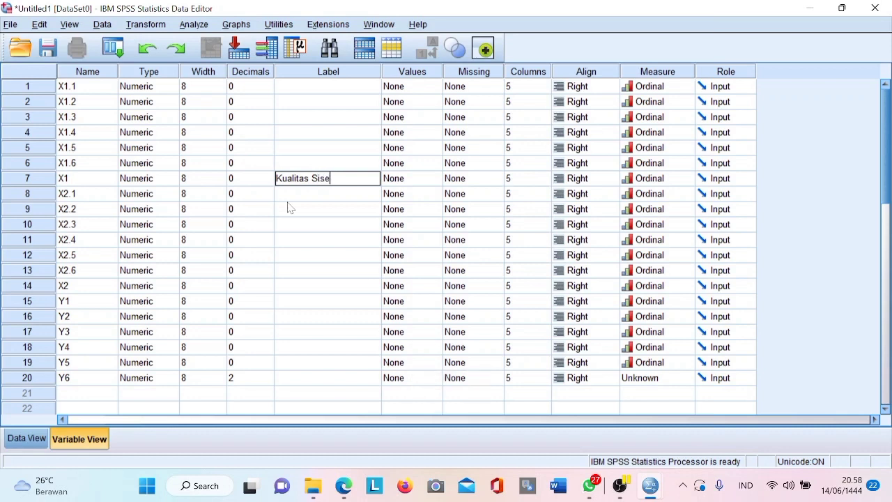
key("BackSpace")
key("BackSpace")
type("y")
key("BackSpace")
type("tem")
key("Caps_Lock")
type("I")
key("Caps_Lock")
type("nformasi")
Give the variable X2 the label "Kualitas Layanan Ssitem Informasi".
left_click(284, 290)
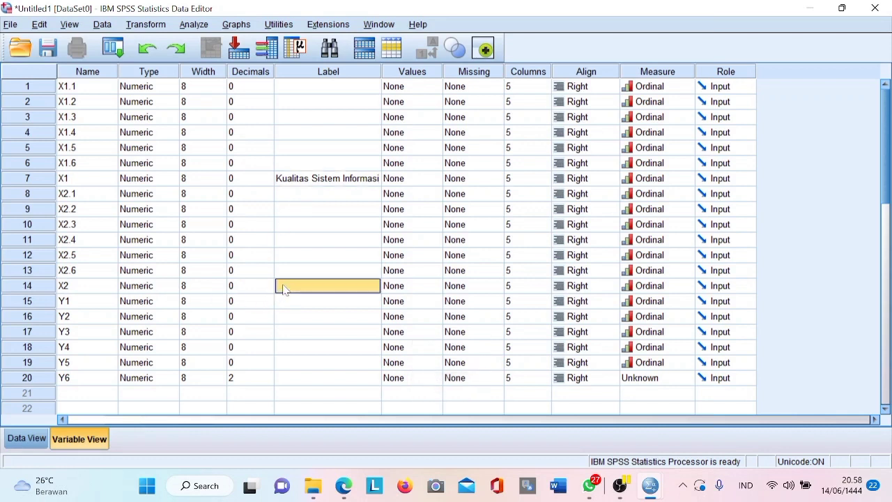
left_click(283, 289)
key("Caps_Lock")
type("K")
key("Caps_Lock")
type("u")
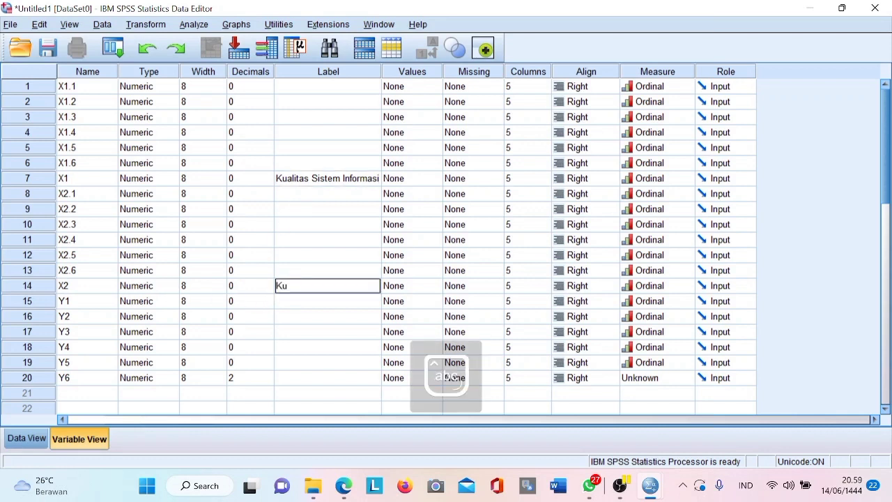
type("alitas")
key("Caps_Lock")
type("L")
key("Caps_Lock")
type("ayanan")
key("Caps_Lock")
type("S")
key("Caps_Lock")
type("sitem")
key("Caps_Lock")
type("I")
key("Caps_Lock")
type("nformasi")
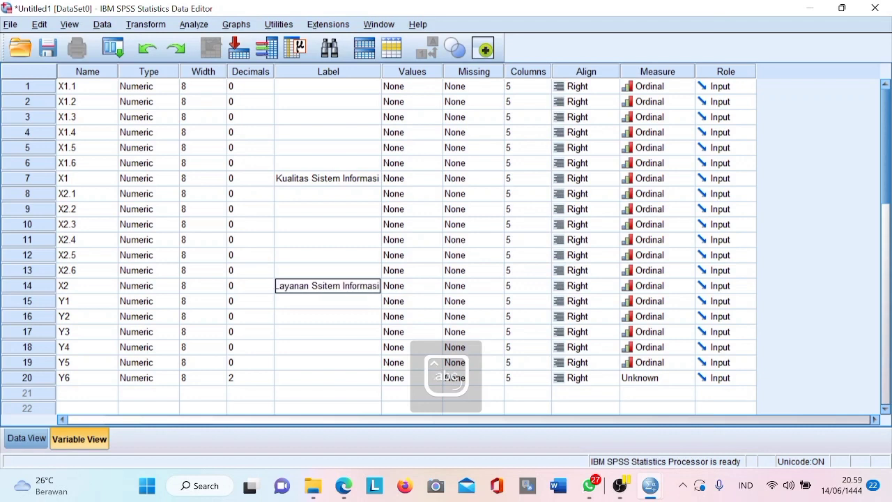
Add a variable named Y in row 21, directly below Y6.
left_click(66, 396)
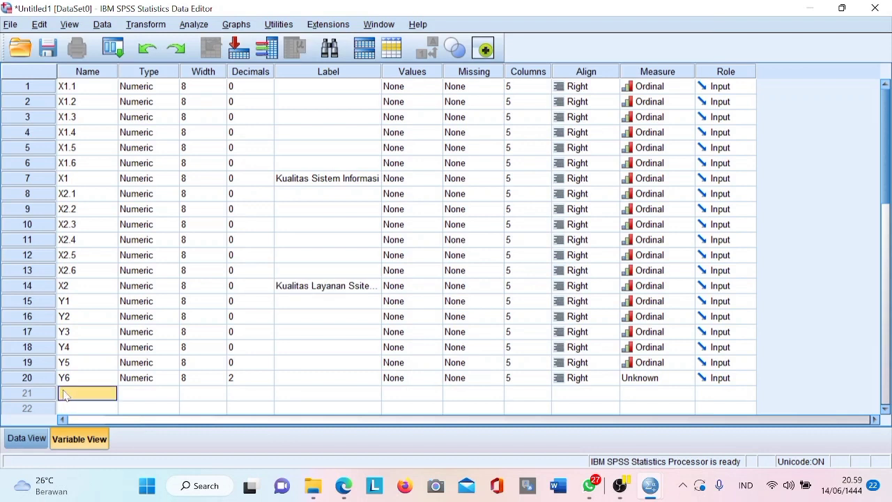
type("y")
key("Caps_Lock")
type("Y")
left_click(129, 392)
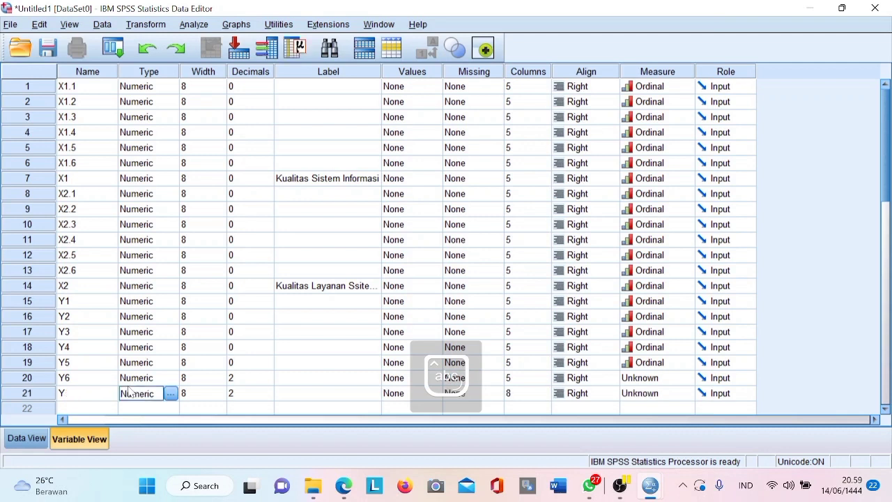
Set the decimals of the variables Y and Y6 to 0.
left_click(249, 396)
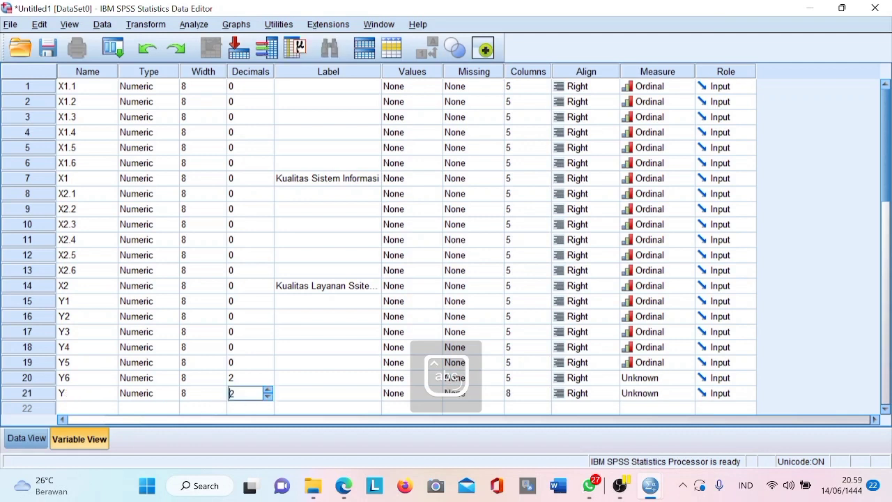
left_click(267, 397)
left_click(268, 397)
left_click(264, 380)
left_click(268, 380)
left_click(268, 381)
Give the variable Y the label "Kepuasan Pengguna".
left_click(299, 394)
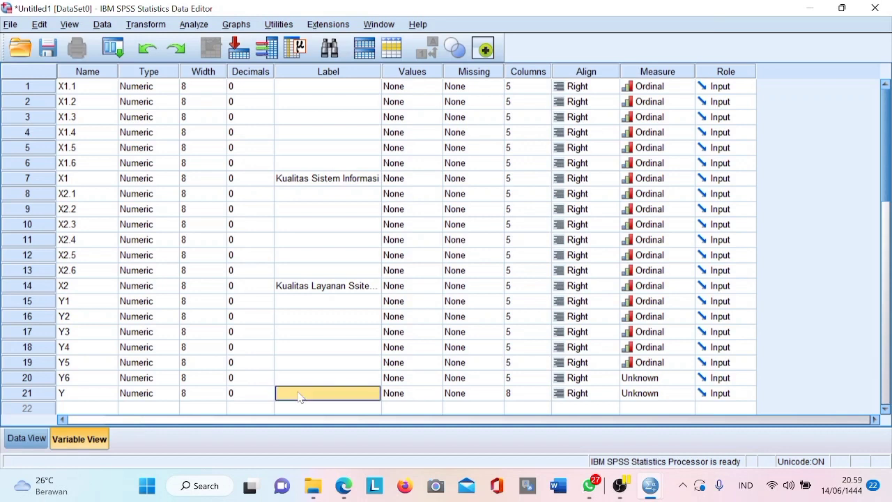
type("Kepuas")
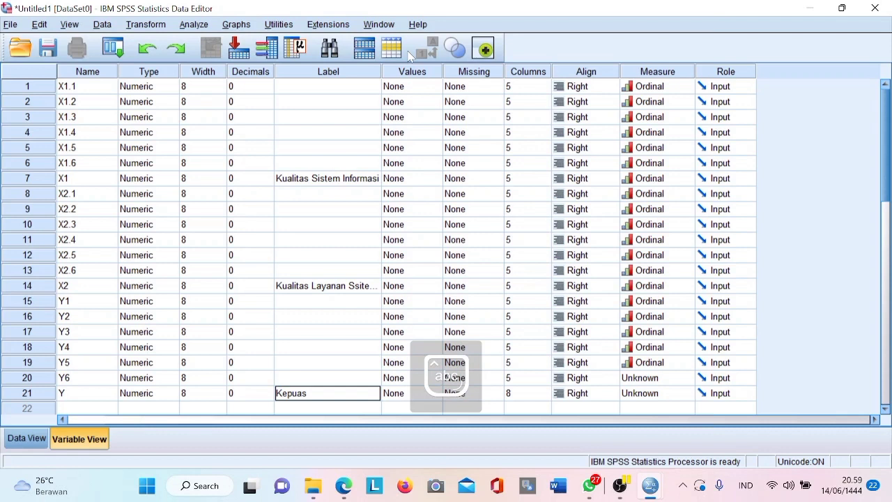
type("an Penggunna")
key("BackSpace")
key("BackSpace")
type("a")
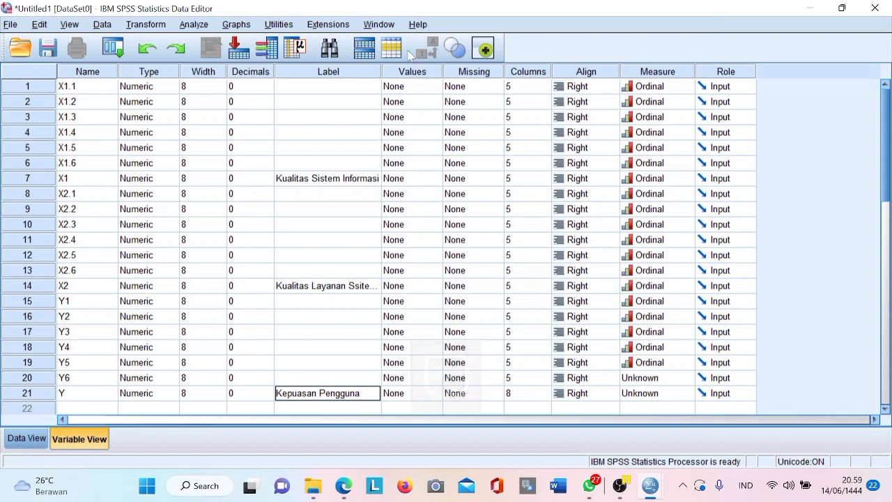
Set the display column width of the variable Y to 5.
left_click(518, 399)
double_click(518, 397)
type("5")
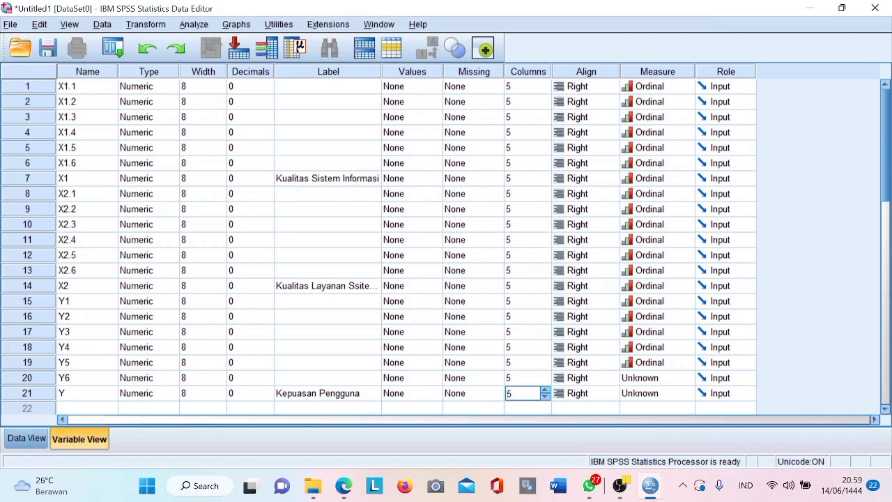
Set the measurement level of the variables Y6 and Y to Ordinal.
left_click(652, 384)
left_click(652, 383)
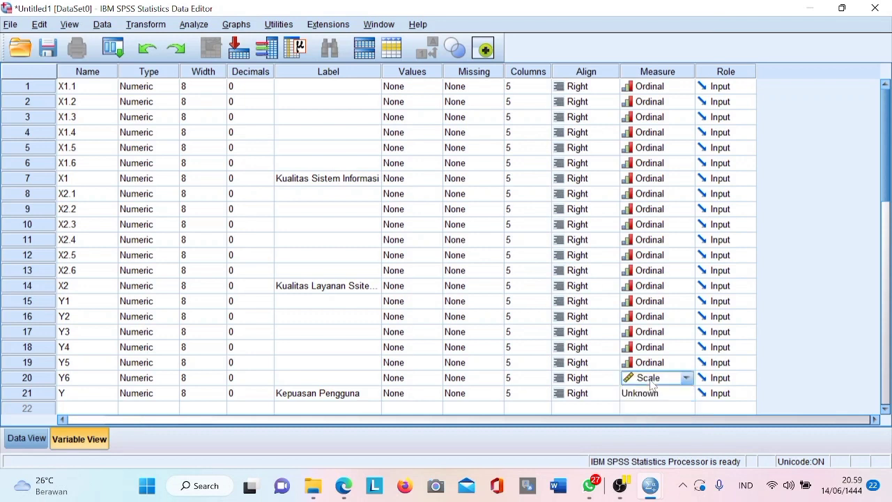
left_click(687, 380)
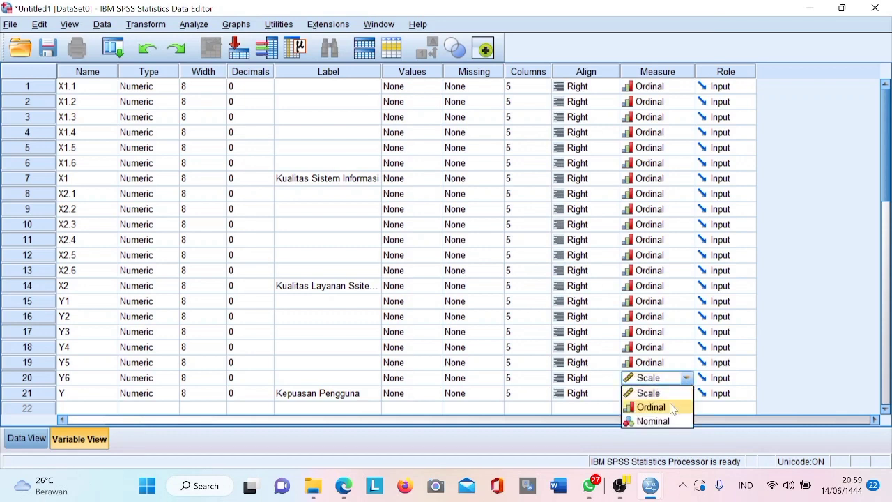
left_click(667, 408)
left_click(669, 396)
left_click(670, 396)
left_click(685, 395)
left_click(659, 422)
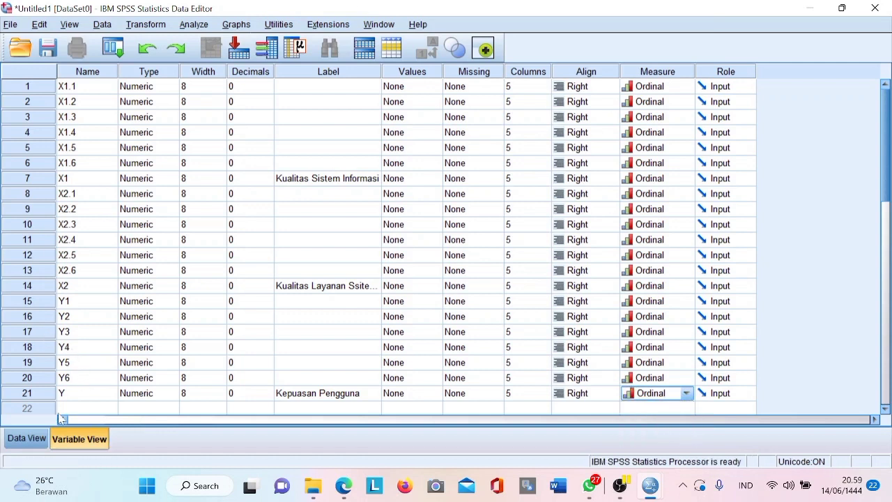
Show the empty data grid, switch to the UAS PAKET A.xlsx spreadsheet in the browser and check the copied range B4:V78 on sheet A1-75.
left_click(27, 439)
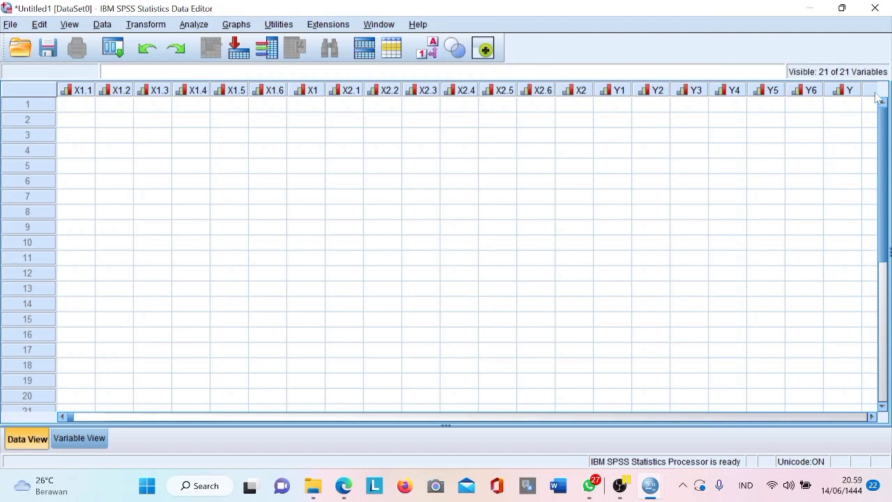
left_click(74, 109)
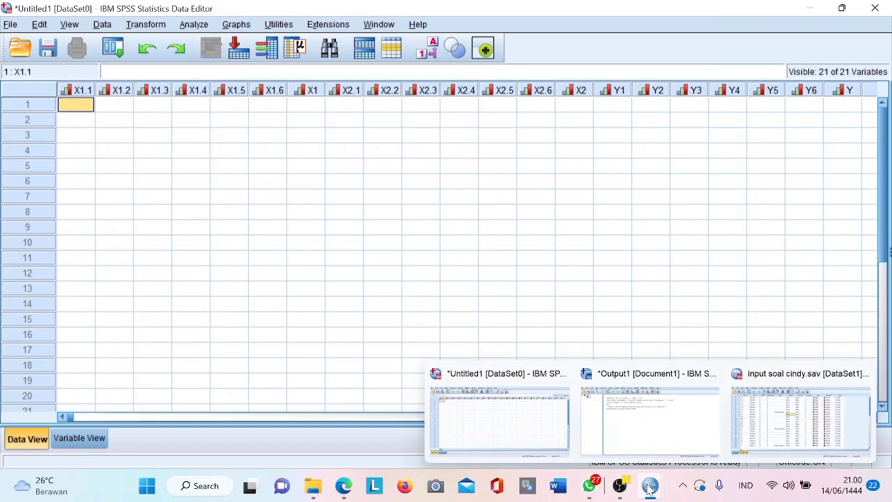
left_click(590, 495)
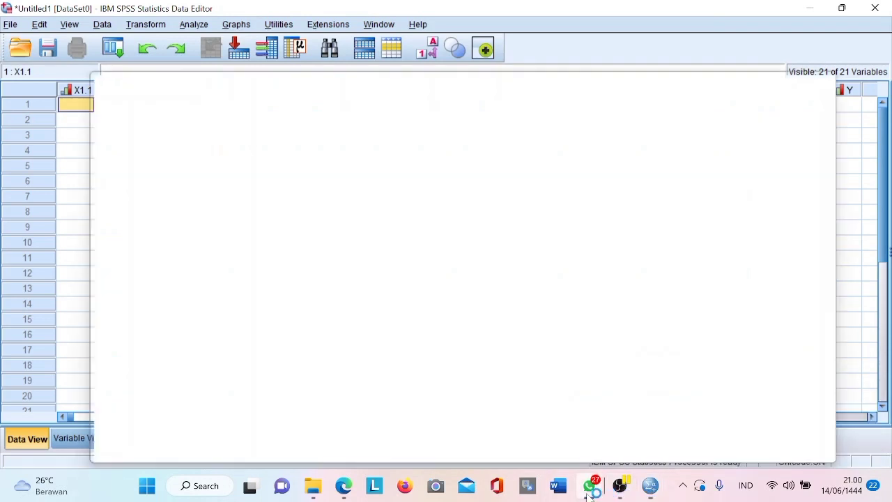
left_click(590, 495)
left_click(590, 495)
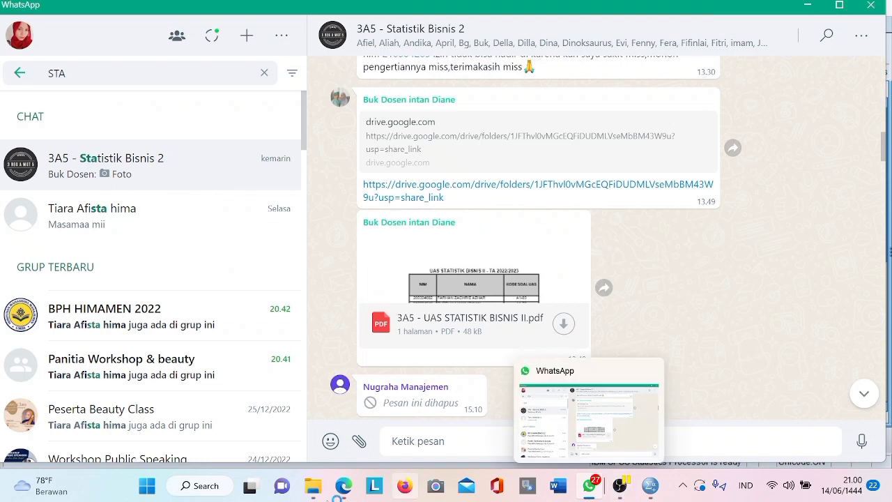
left_click(338, 495)
scroll(180, 189, "up", 5)
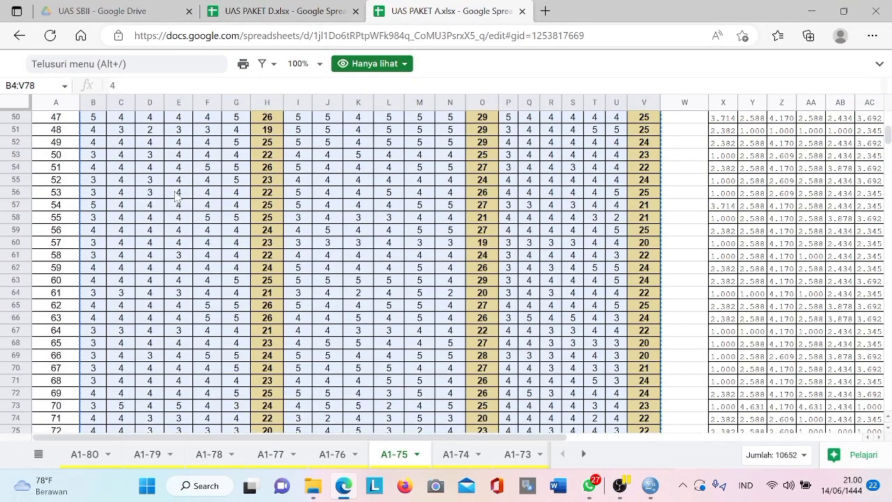
scroll(177, 198, "up", 10)
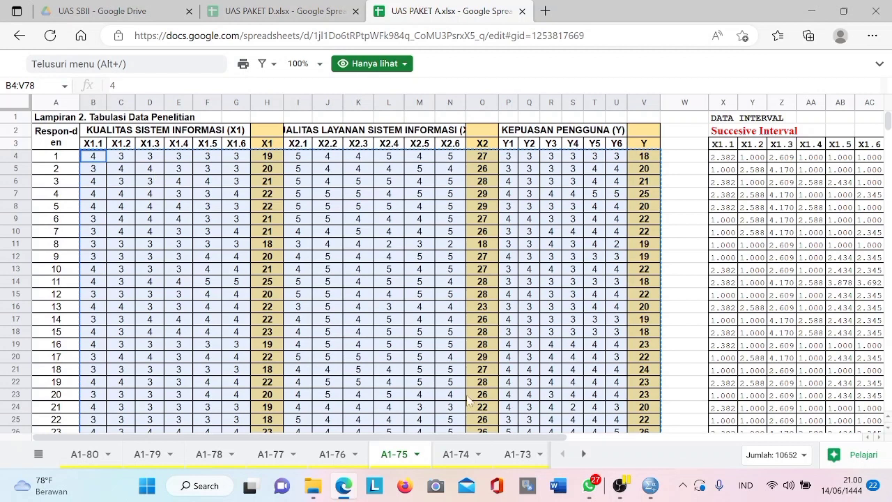
Switch back to SPSS and paste the copied respondent data into the data grid, starting at row 1 of X1.1.
key("alt+Tab")
right_click(82, 108)
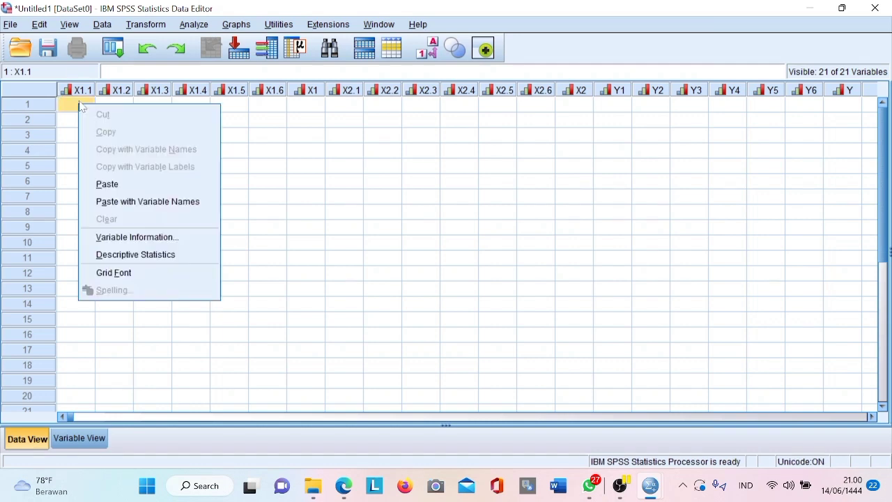
left_click(108, 184)
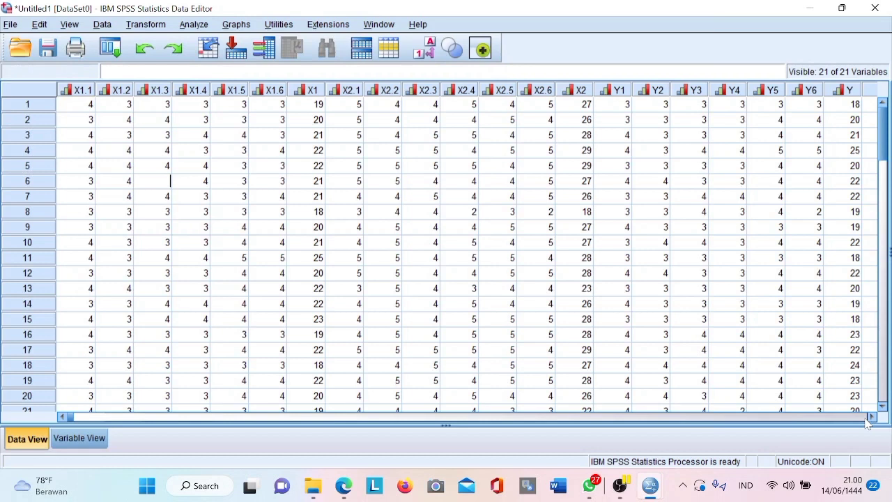
left_click(866, 418)
left_click(70, 416)
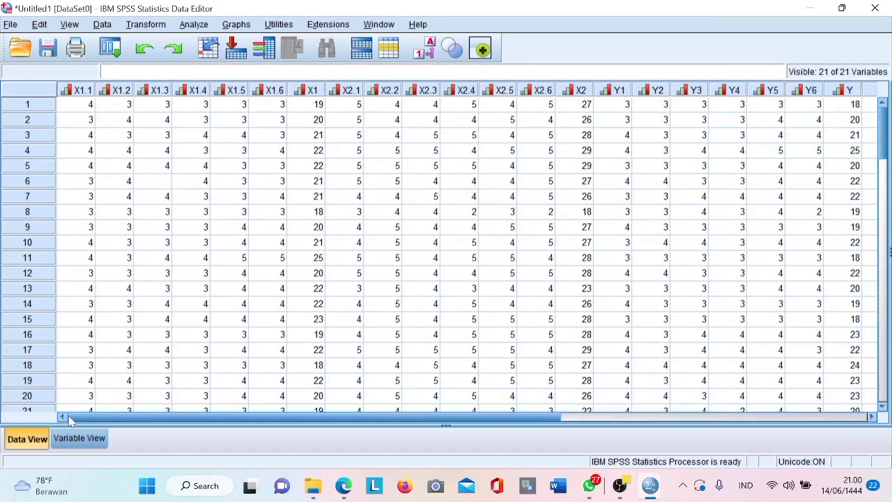
Run a Frequencies analysis on the variables X1.1 to X1.6 with frequency tables displayed.
left_click(200, 28)
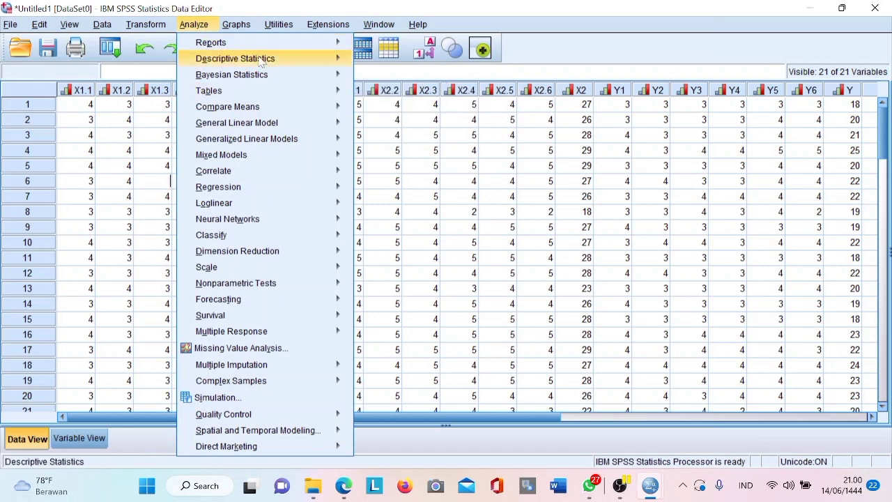
mouse_move(261, 57)
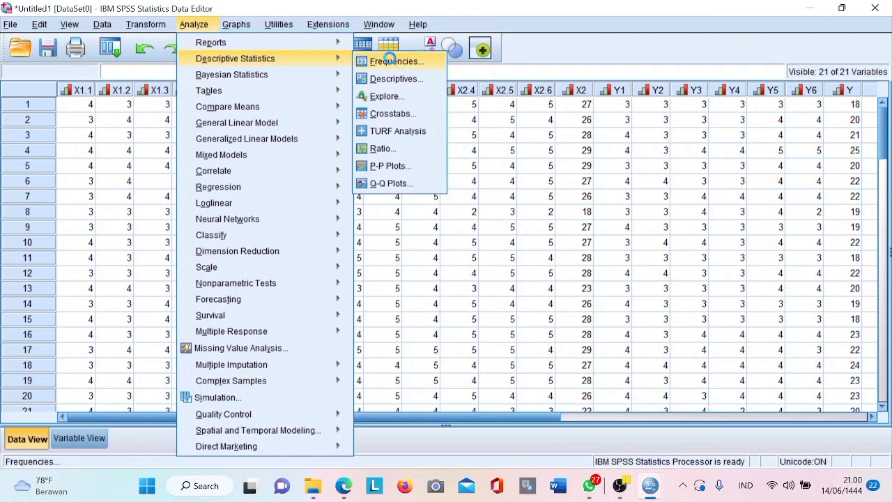
left_click(392, 62)
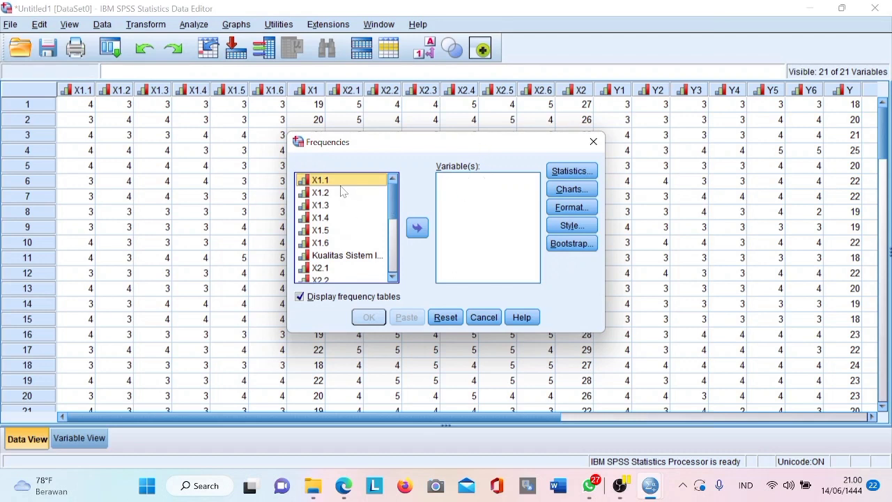
left_click(339, 184)
key("Down")
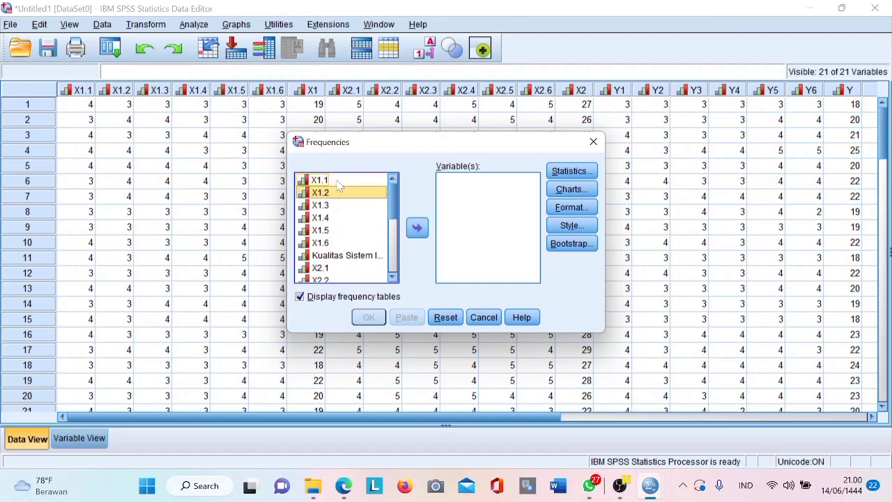
key("Up")
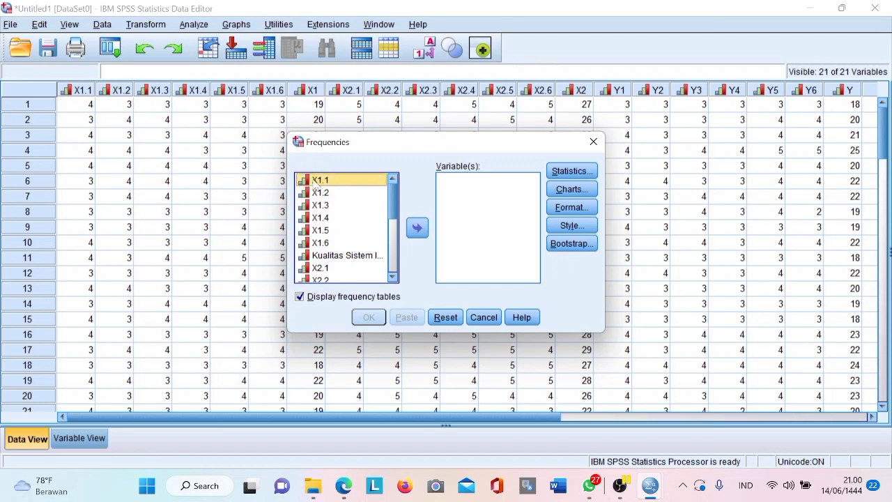
key("shift+Down")
key("shift+Down")
key("shift+Down")
key("shift+Down")
key("shift+Down")
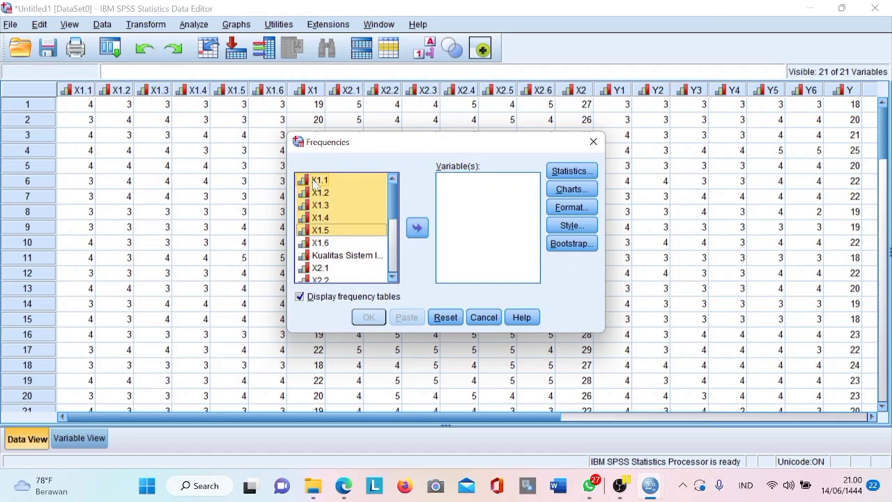
left_click(417, 228)
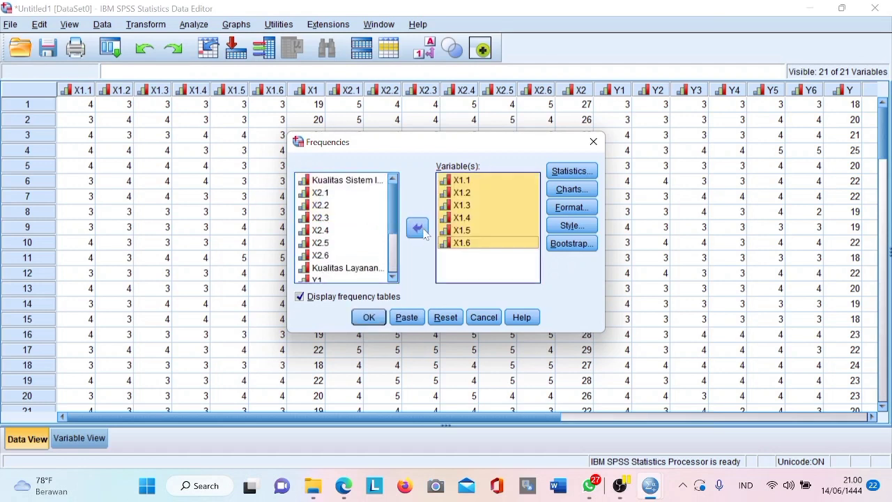
left_click(375, 321)
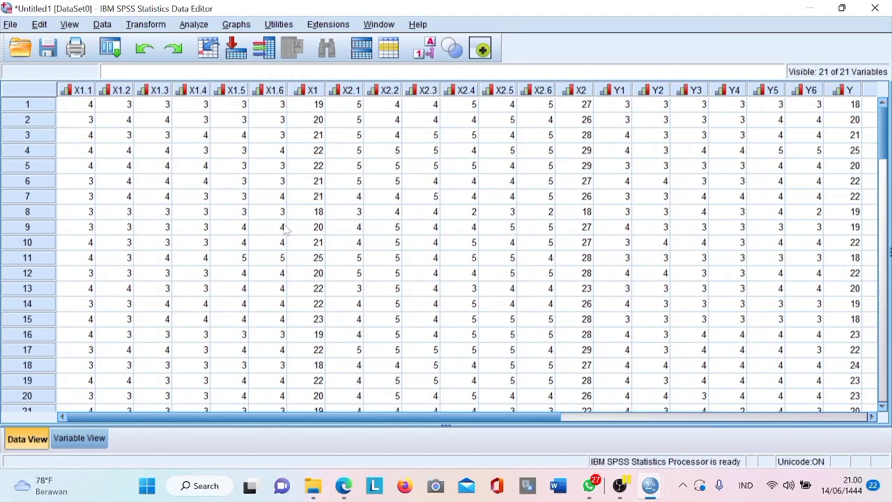
Reopen the Frequencies analysis and remove X1.1 to X1.6 from the variables to analyse.
mouse_move(658, 488)
left_click(186, 26)
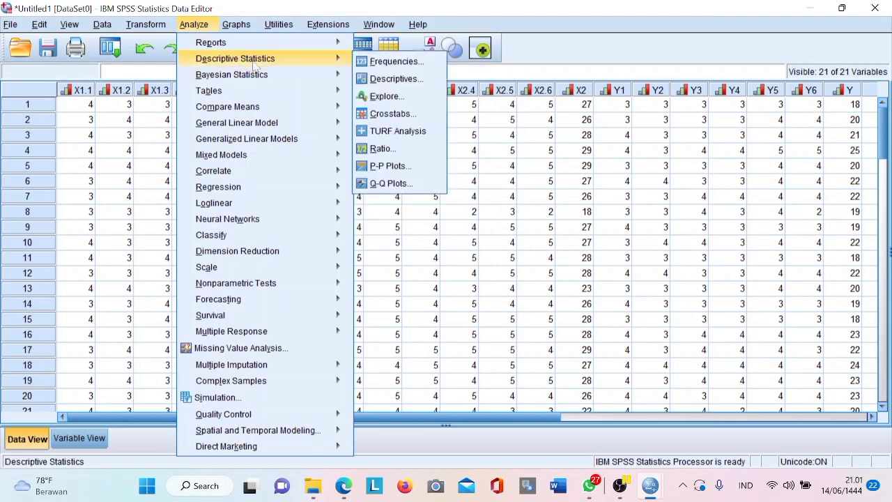
left_click(390, 62)
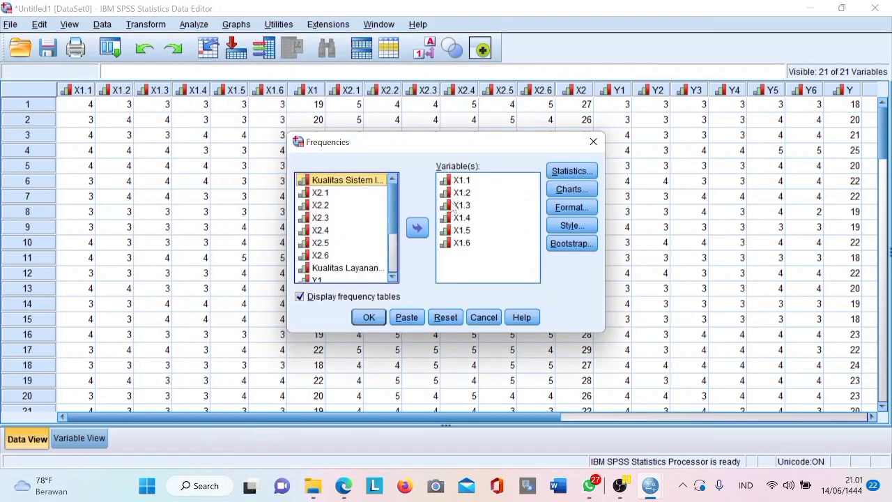
left_click(461, 180)
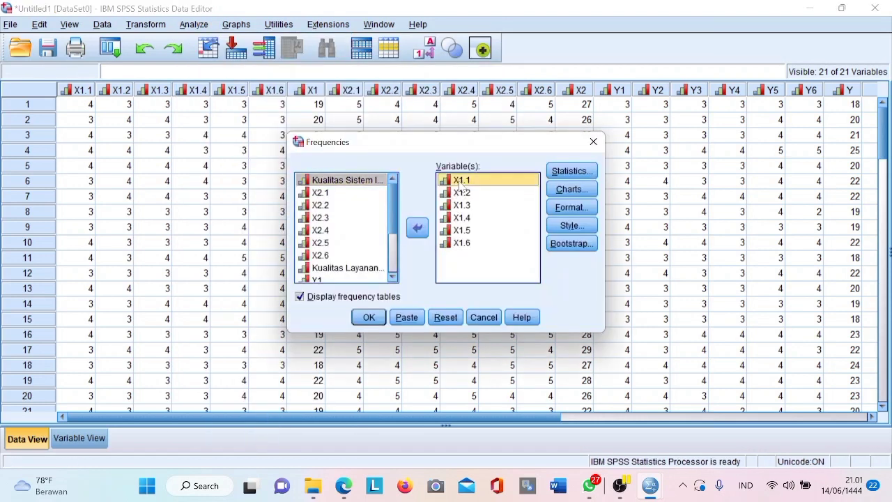
key("shift+Down")
key("shift+Down")
key("shift+Down")
key("shift+Down")
key("shift+Down")
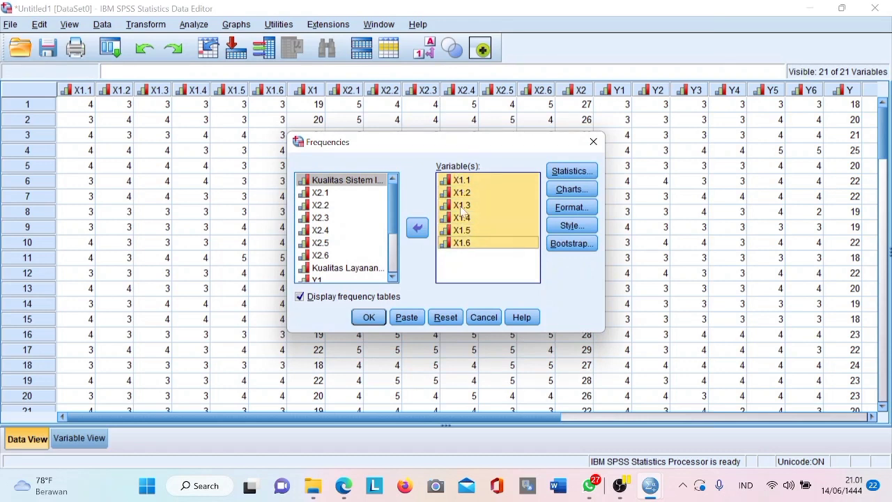
left_click(417, 228)
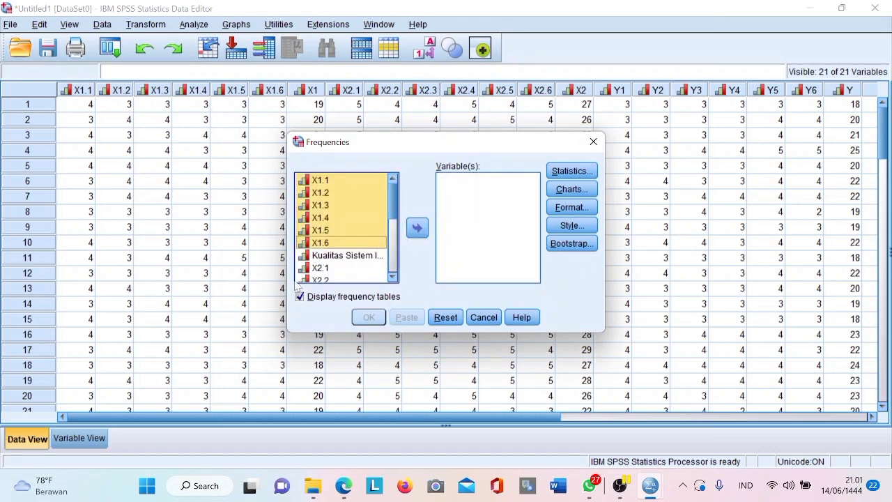
Run the Frequencies analysis on X2.1 to X2.6 and look through the resulting frequency tables.
left_click(367, 267)
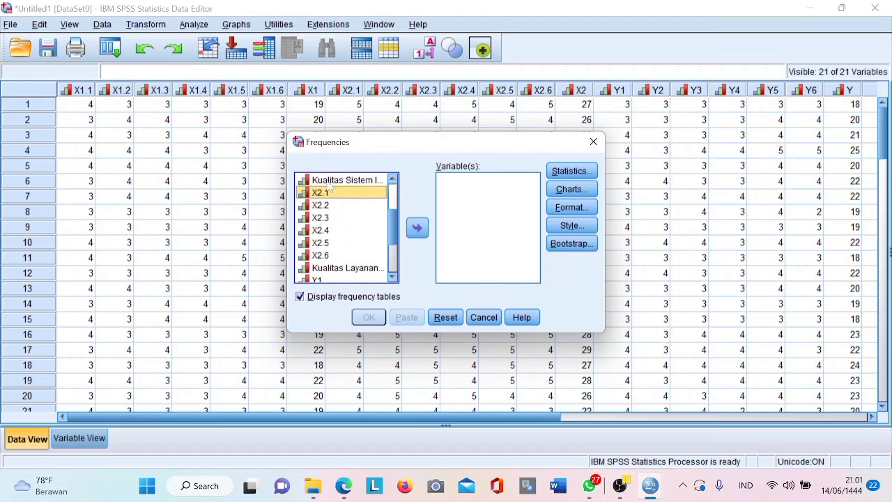
key("shift+Down")
key("shift+Down")
key("shift+Down")
key("shift+Down")
key("shift+Down")
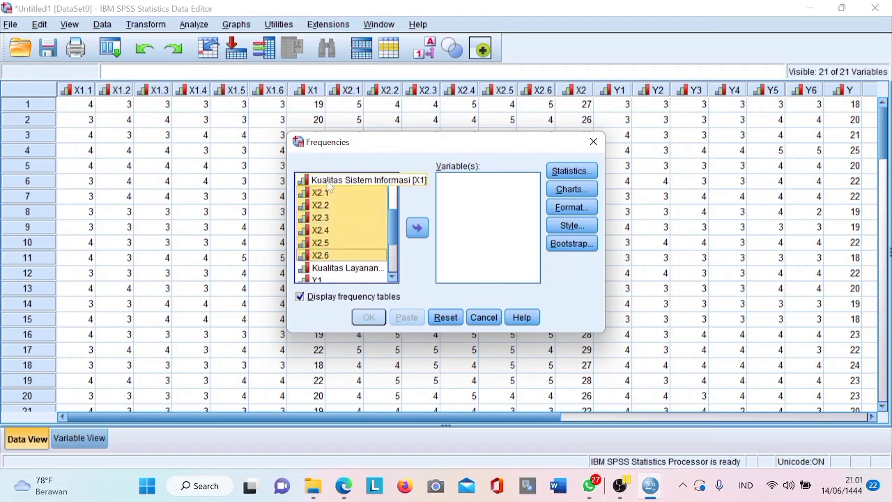
left_click(418, 229)
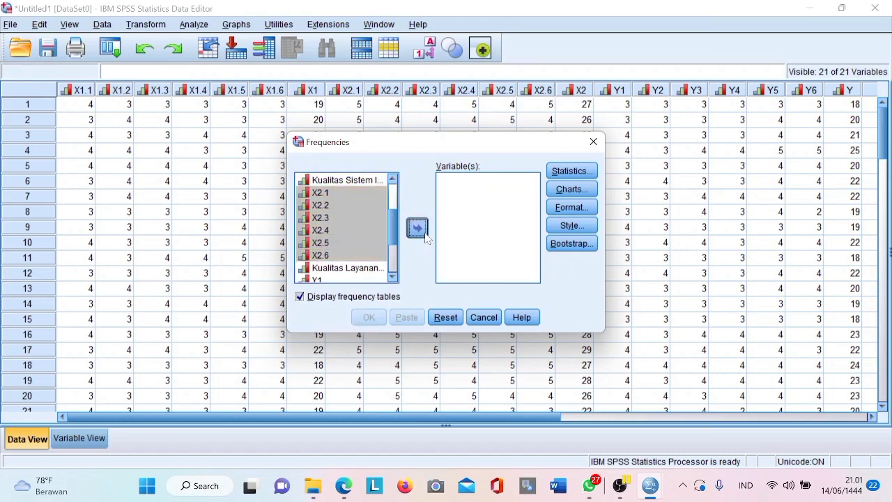
left_click(369, 320)
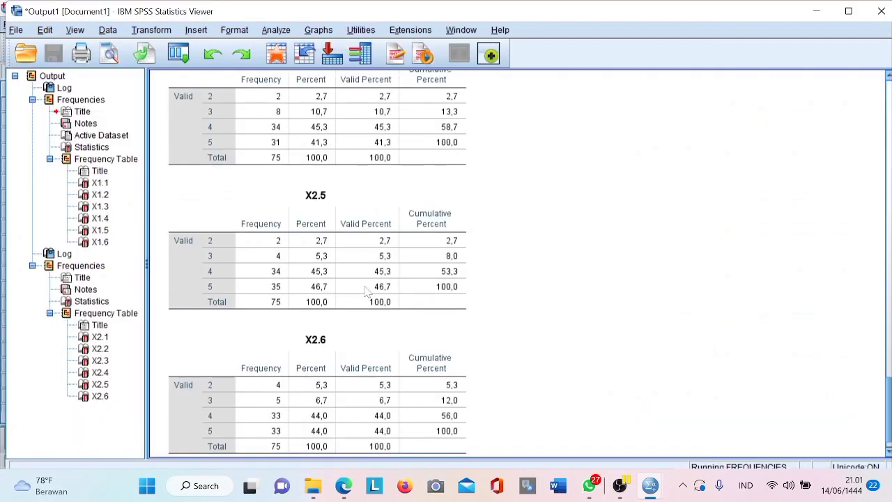
scroll(248, 244, "up", 3)
scroll(248, 246, "down", 12)
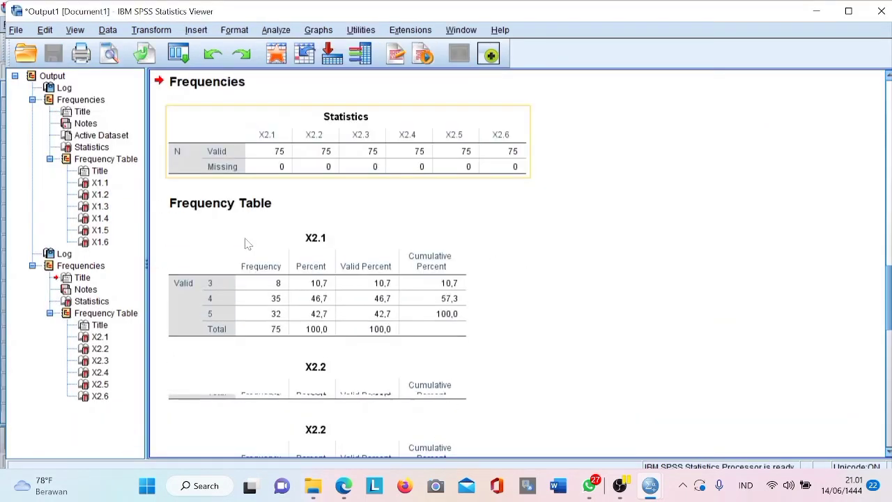
scroll(245, 245, "down", 2)
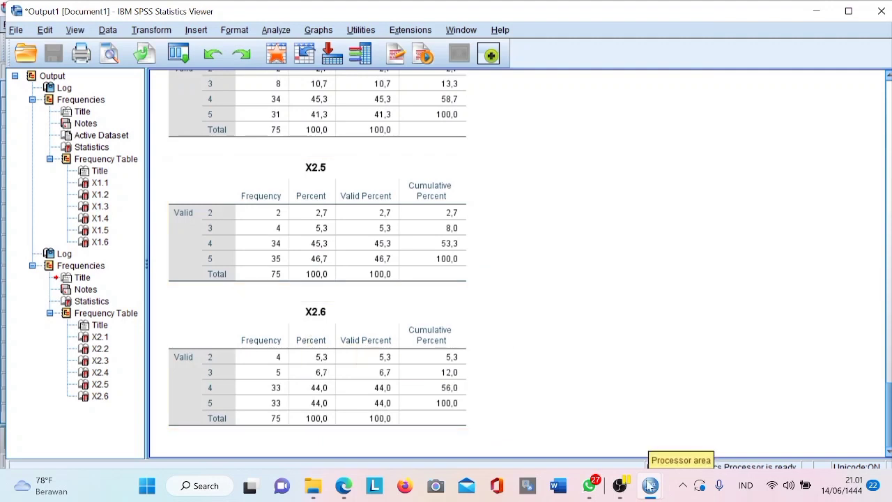
Return to the Untitled1 data set, reopen the Frequencies analysis and remove X2.1 to X2.6 from the variables to analyse.
mouse_move(650, 486)
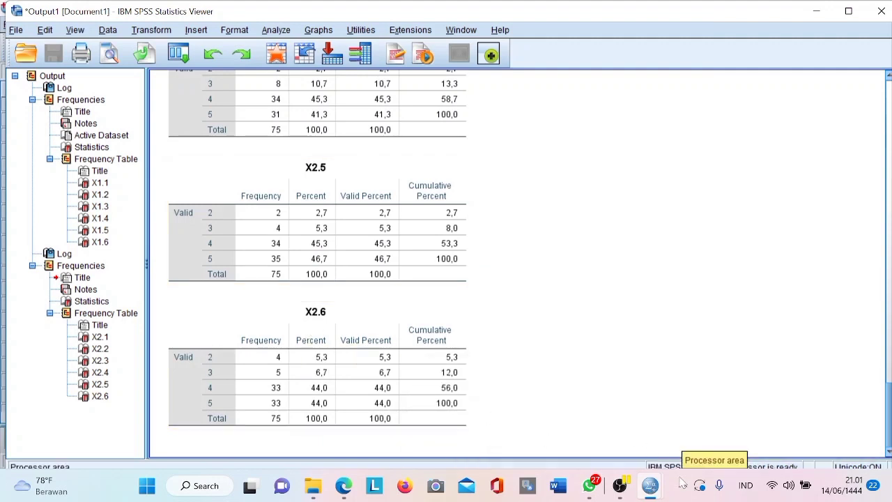
left_click(535, 459)
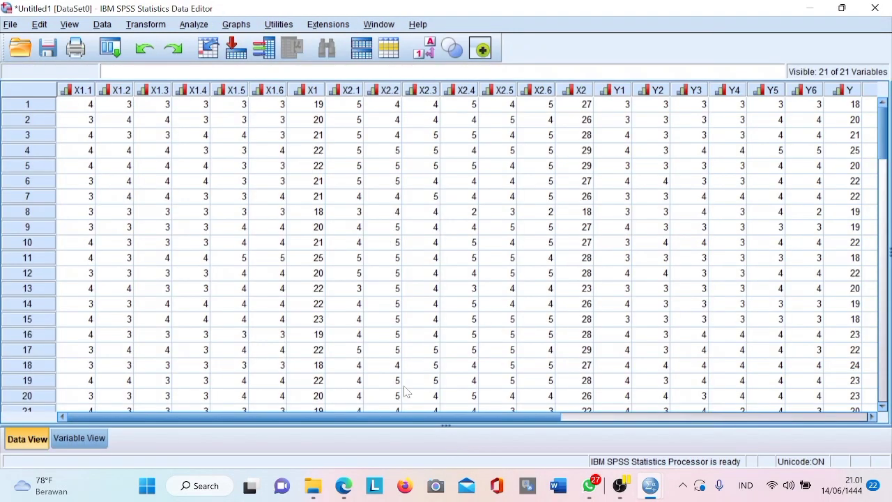
left_click(200, 30)
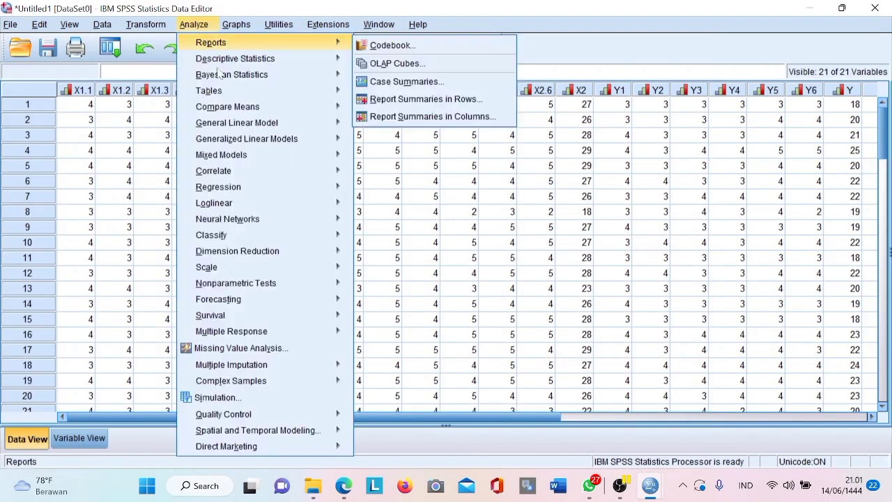
mouse_move(293, 59)
left_click(376, 61)
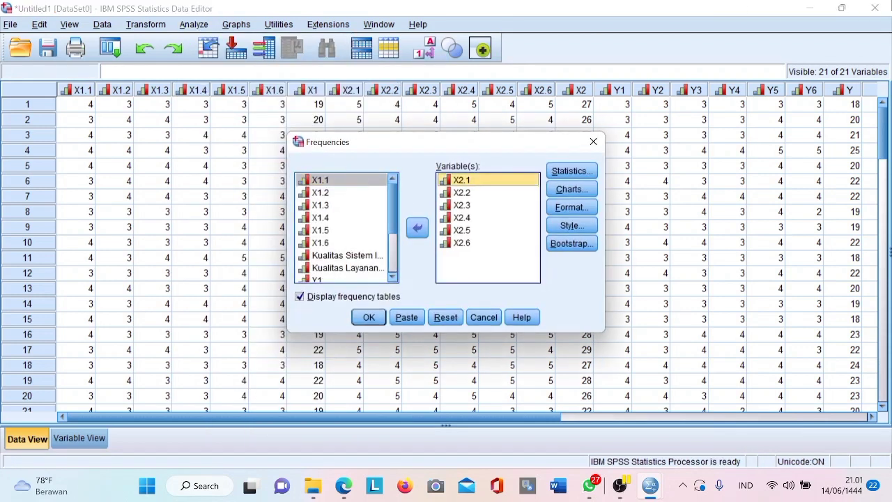
key("shift+Down")
key("shift+Down")
key("shift+Down")
key("shift+Down")
key("shift+Down")
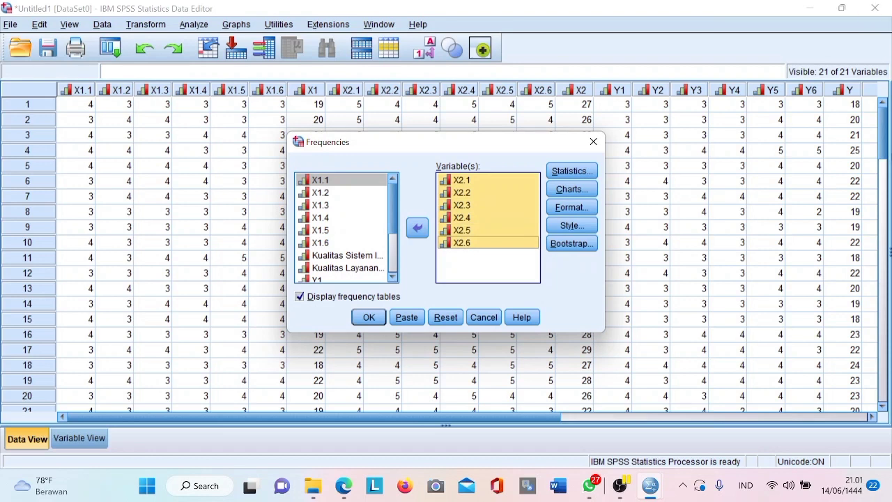
left_click(417, 227)
Run the Frequencies analysis on Y1 to Y6 and look back through the frequency tables in the output.
scroll(317, 257, "down", 4)
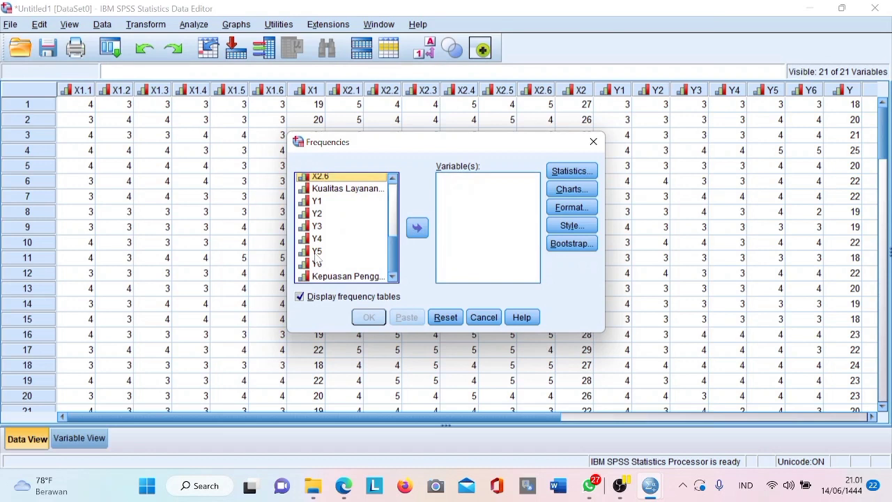
left_click(317, 201)
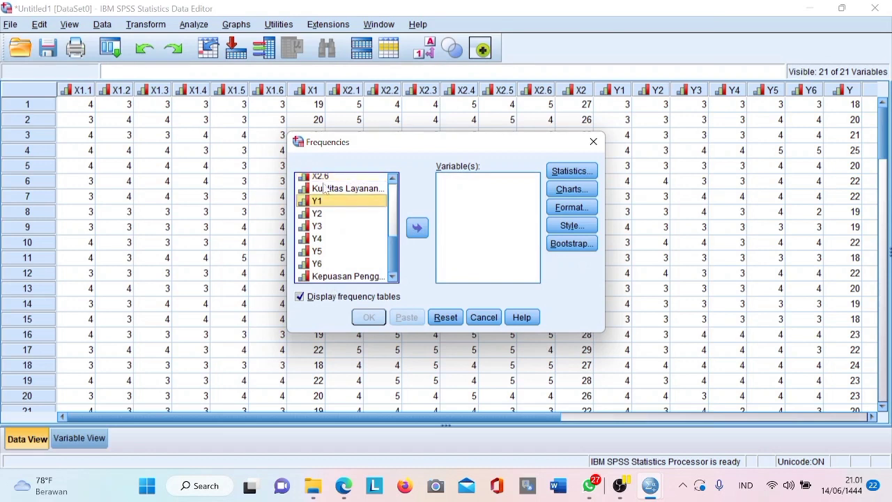
key("shift+Down")
key("shift+Down")
key("shift+Down")
key("shift+Down")
key("shift+Down")
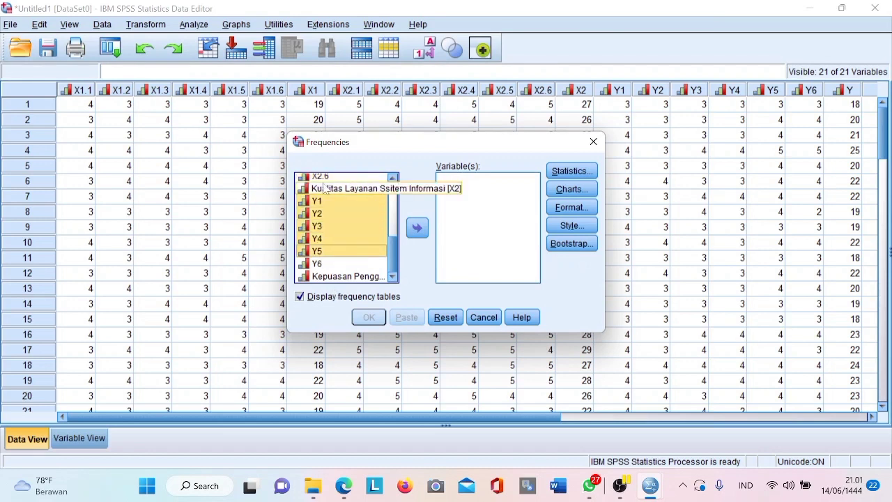
left_click(416, 227)
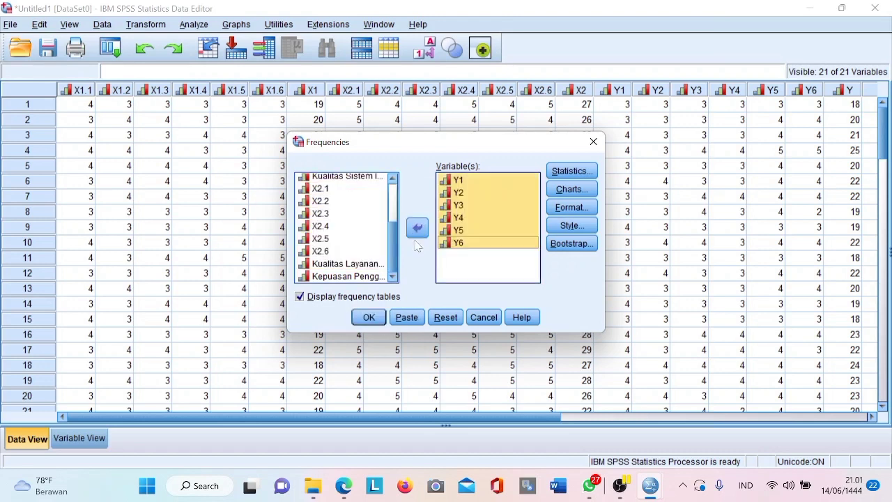
left_click(369, 317)
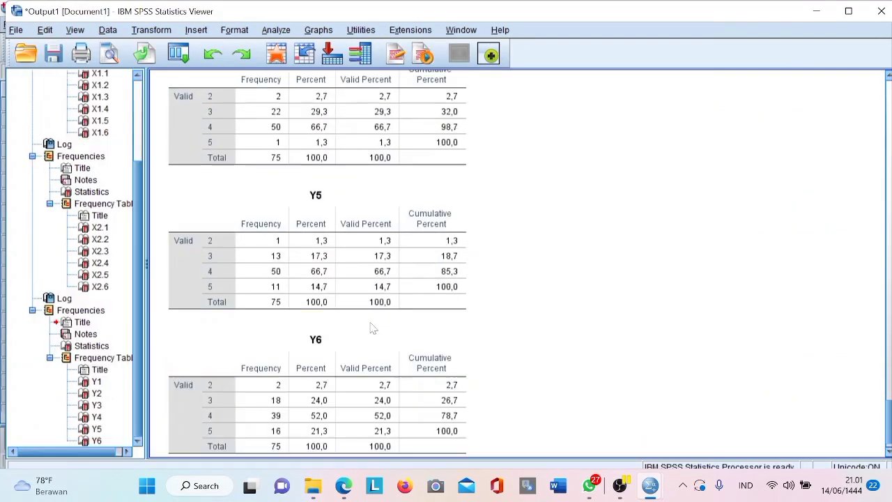
scroll(322, 279, "up", 20)
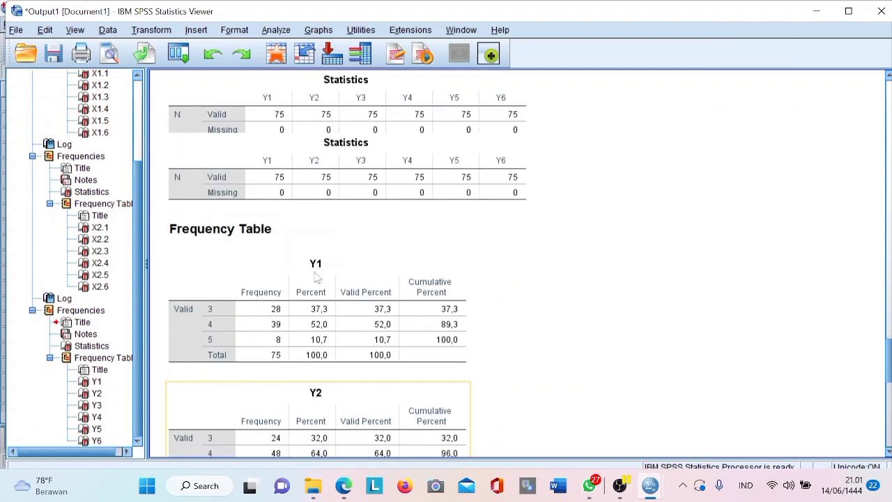
scroll(307, 276, "up", 15)
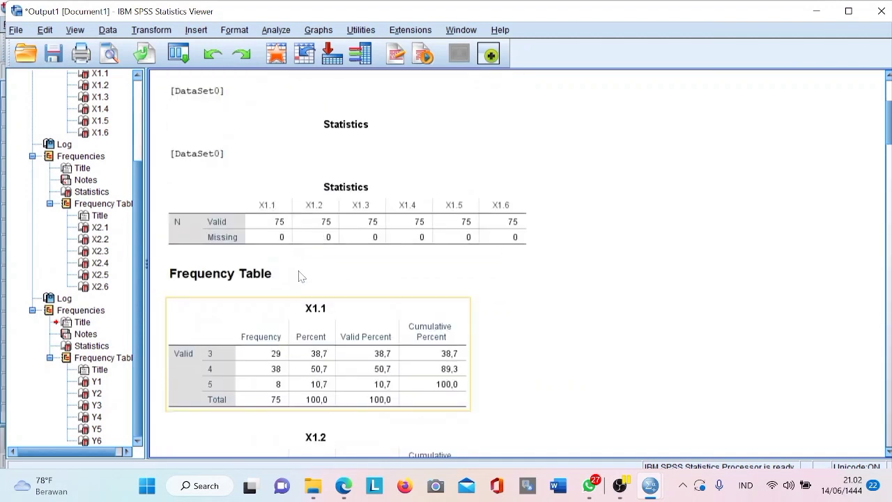
Return to the Untitled1 data set and run a bivariate Pearson correlation on X1.1 to X1.6 and Kualitas Sistem Informasi.
mouse_move(625, 495)
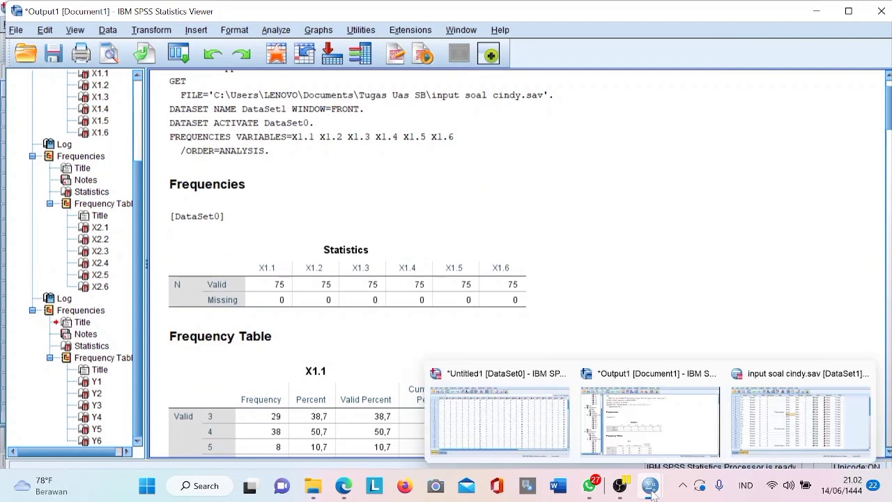
left_click(468, 432)
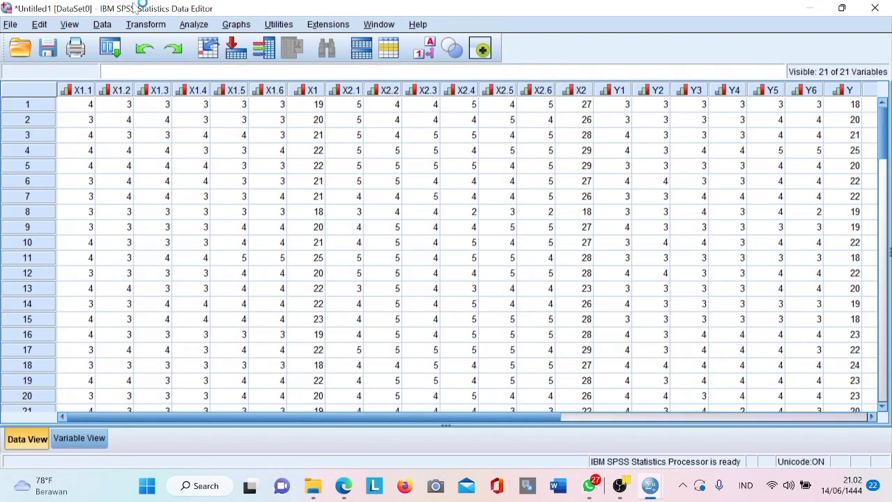
left_click(194, 24)
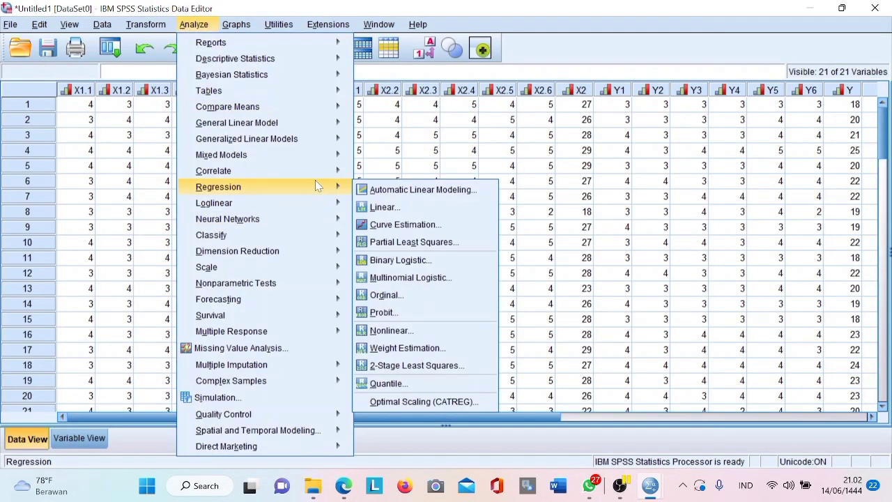
mouse_move(315, 174)
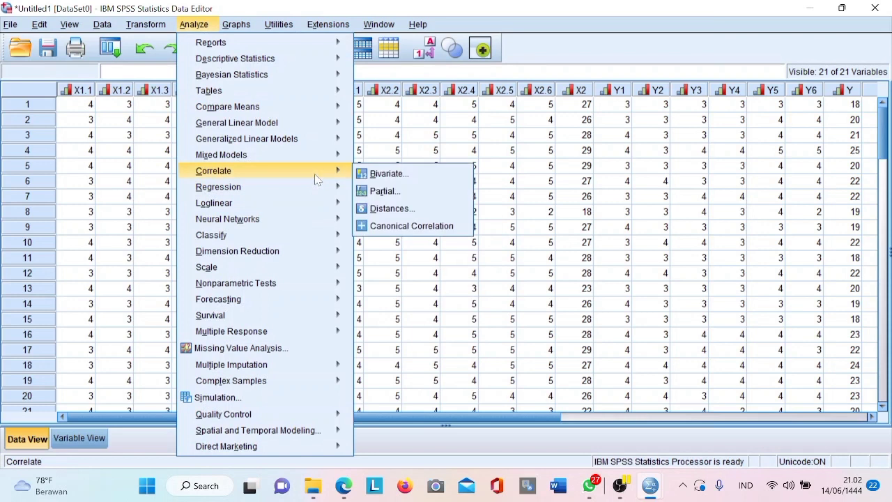
left_click(387, 174)
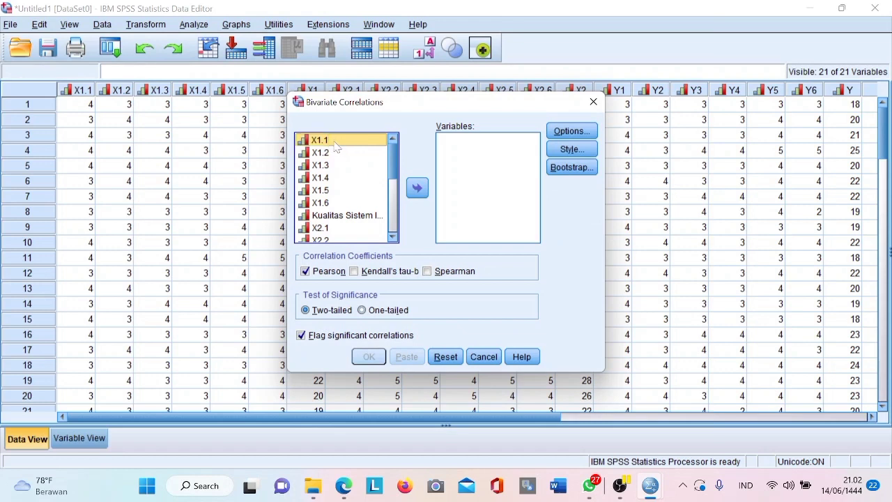
key("shift+Down")
key("shift+Down")
key("shift+Down")
key("shift+Down")
key("shift+Down")
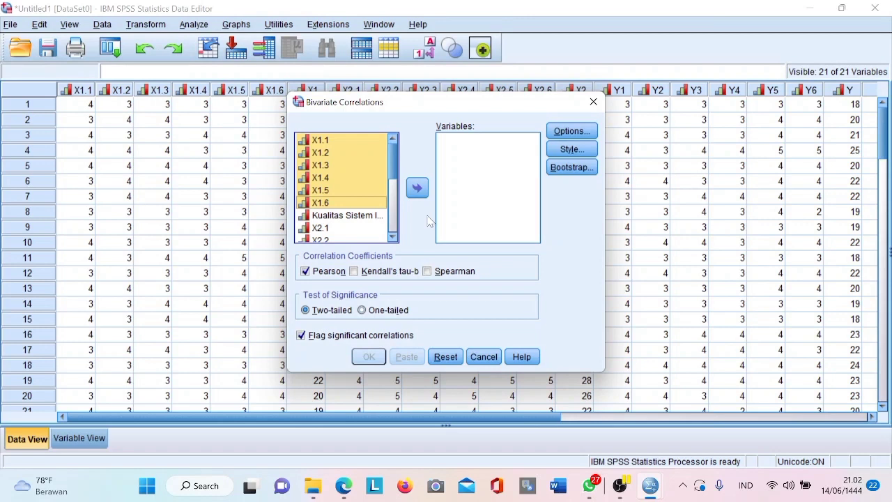
key("shift+Down")
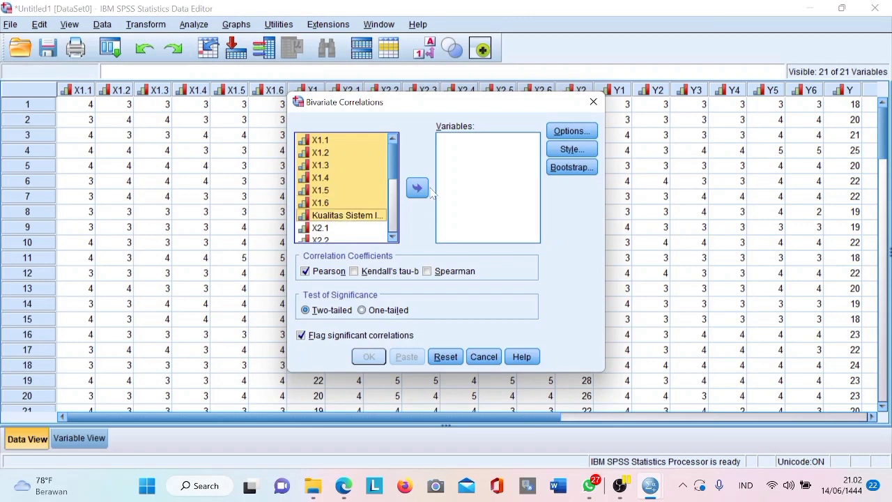
left_click(417, 187)
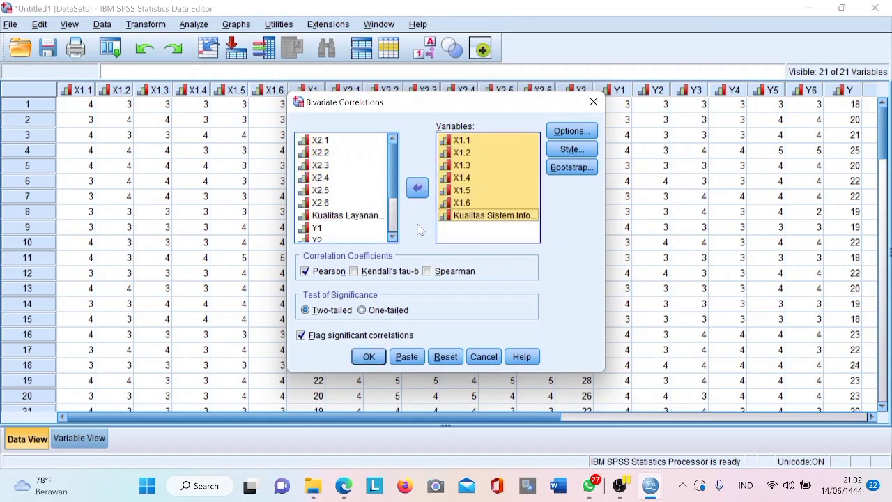
left_click(375, 358)
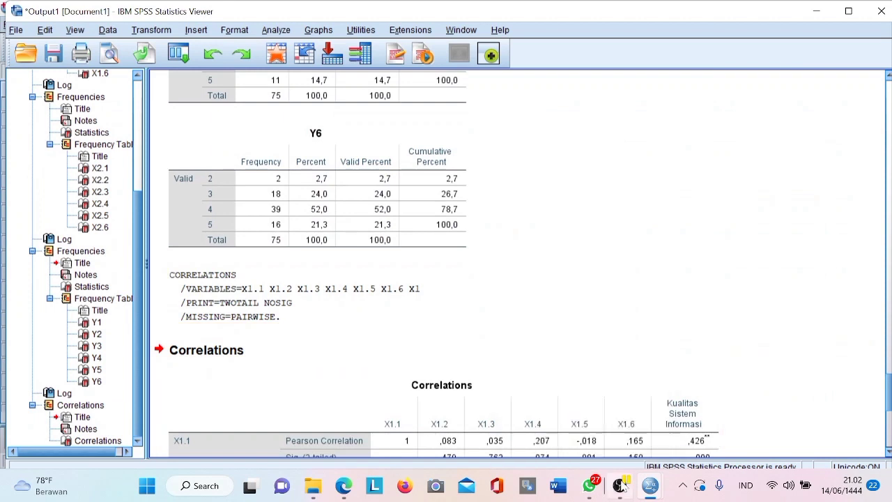
Return to the Untitled1 data set, reopen the Bivariate Correlations analysis and remove X1.1 to X1.6 and Kualitas Sistem Informasi from its variables.
mouse_move(651, 485)
left_click(518, 446)
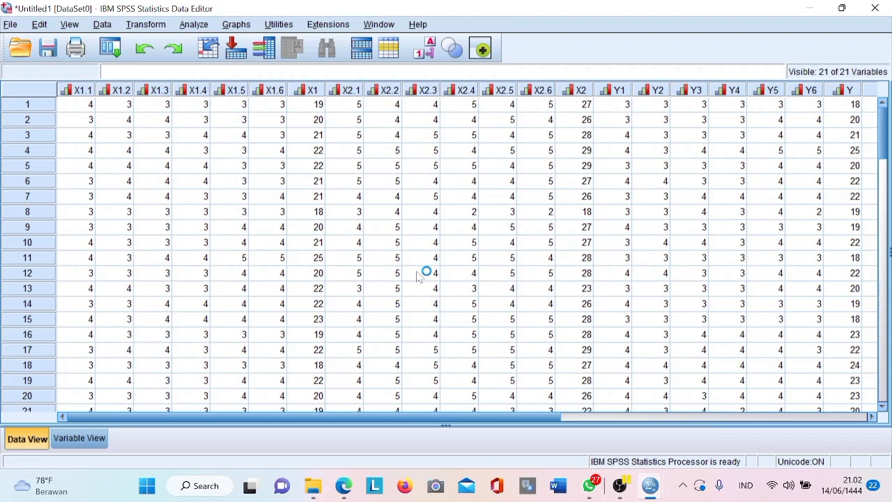
left_click(202, 25)
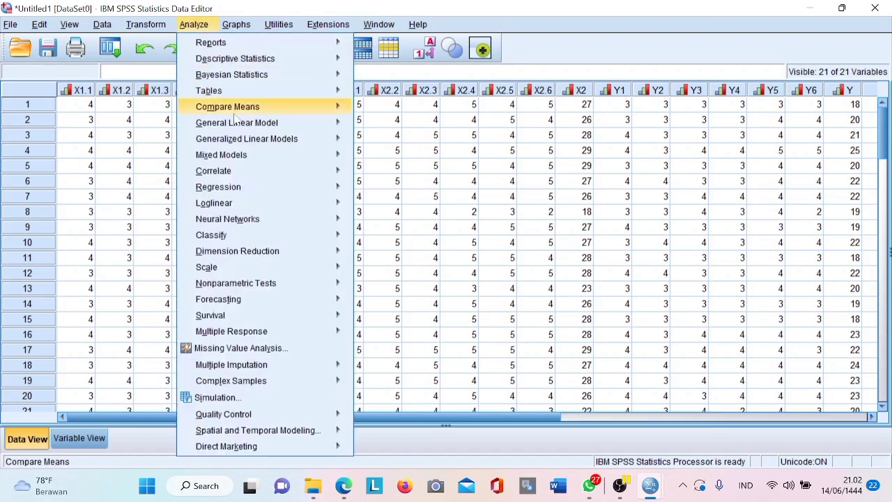
mouse_move(251, 176)
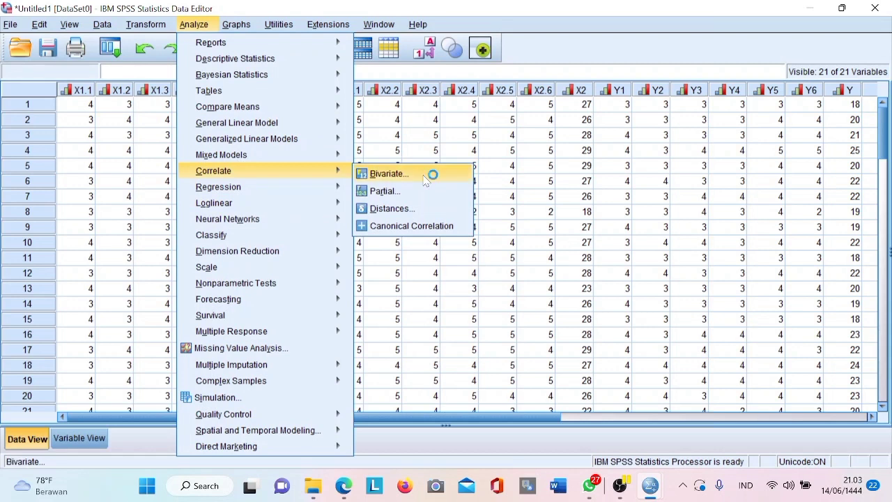
left_click(426, 174)
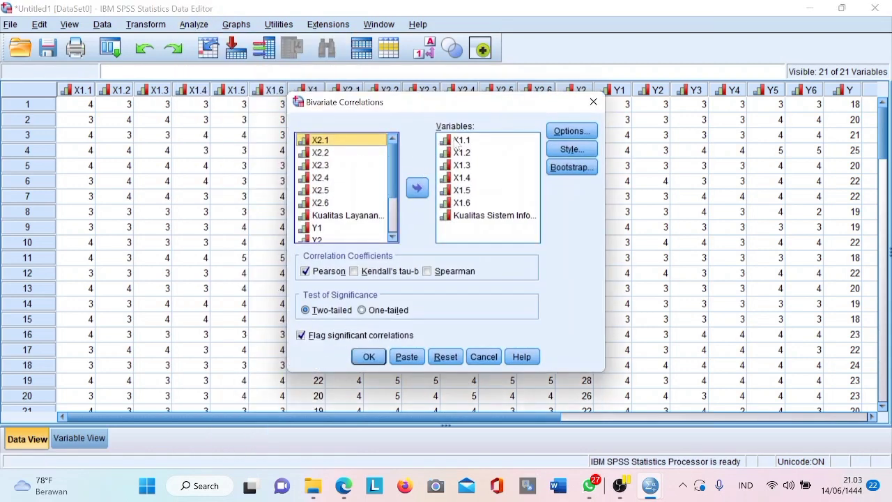
left_click(459, 141)
key("shift+Down")
key("shift+Down")
key("shift+Down")
key("shift+Down")
key("shift+Down")
key("shift+Down")
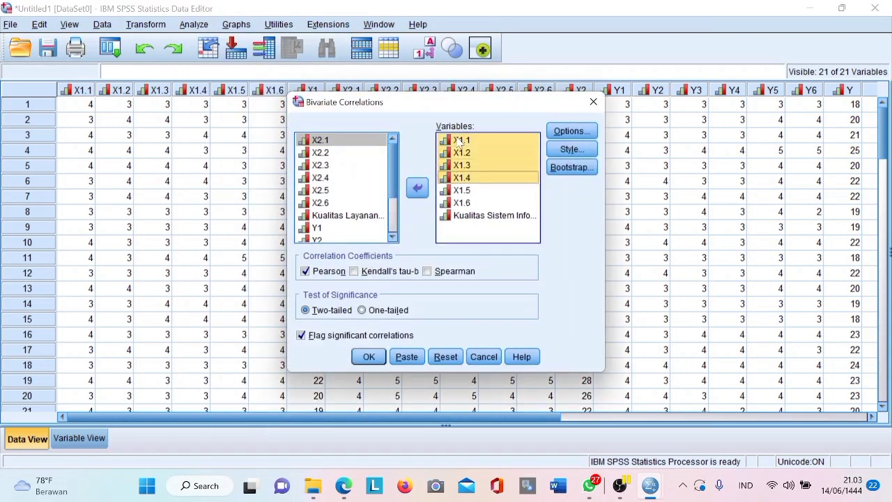
left_click(416, 189)
Run the bivariate Pearson correlation on X2.1 to X2.6 together with the Kualitas Layanan Ssitem Informasi total.
left_click(322, 232)
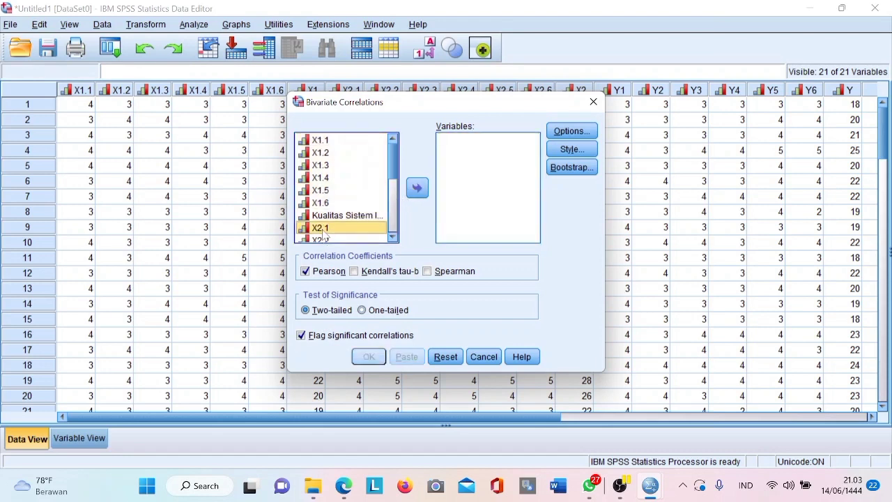
key("shift+Down")
key("shift+Down")
key("shift+Down")
key("shift+Down")
key("shift+Down")
key("shift+Down")
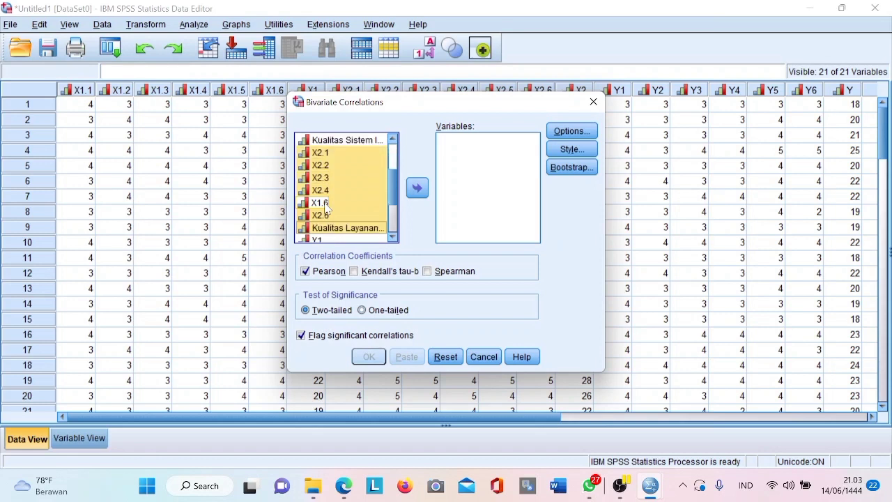
left_click(417, 187)
left_click(369, 356)
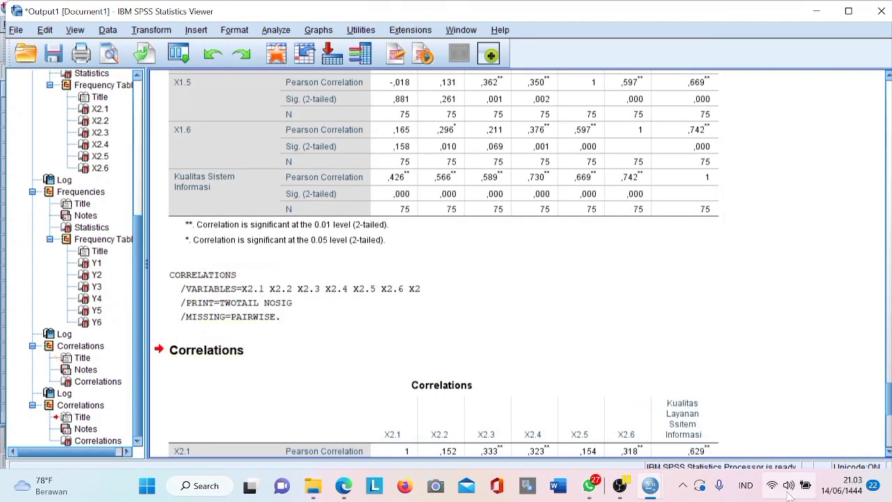
Go back to the Untitled1 data set, reopen Bivariate Correlations and clear X2.1 to X2.6 and the Kualitas Layanan total from its variables.
mouse_move(652, 483)
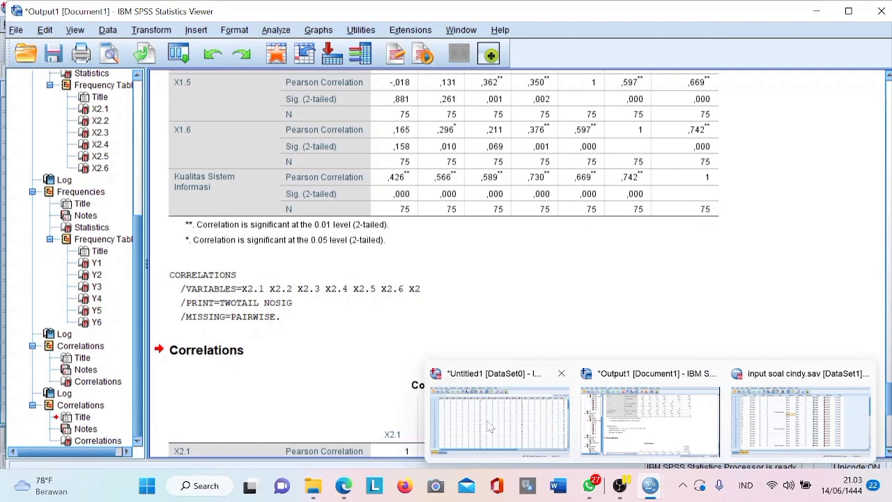
left_click(509, 421)
left_click(191, 25)
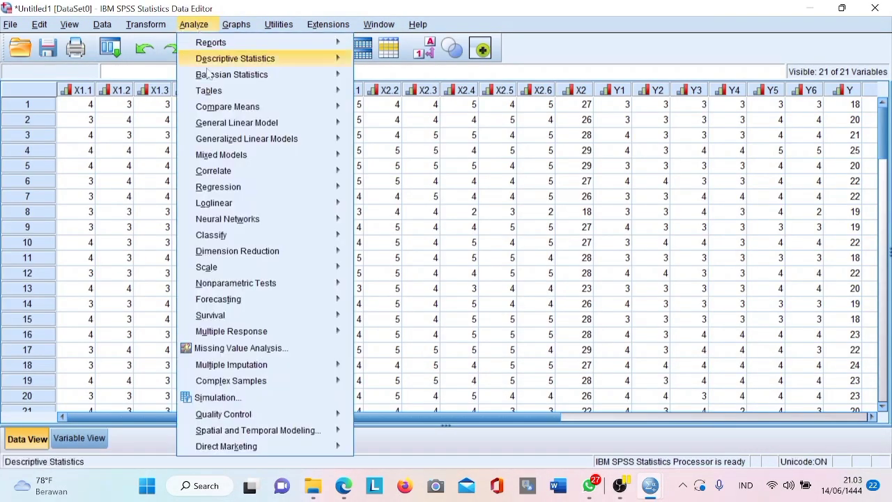
mouse_move(259, 170)
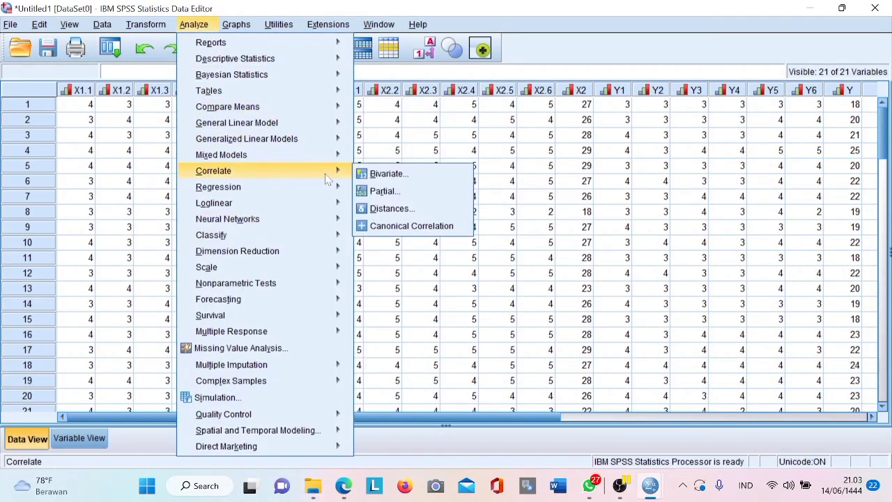
left_click(384, 173)
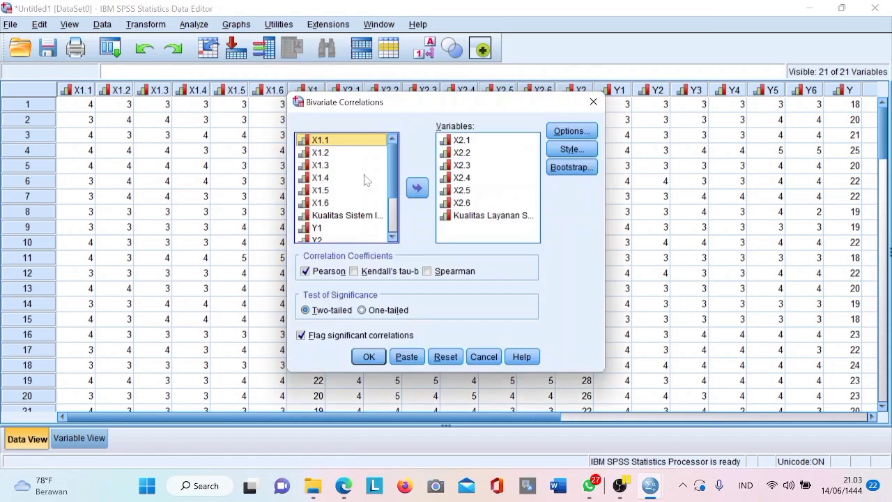
left_click(460, 141)
key("shift+Down")
key("shift+Down")
key("shift+Down")
key("shift+Down")
key("shift+Down")
key("shift+Down")
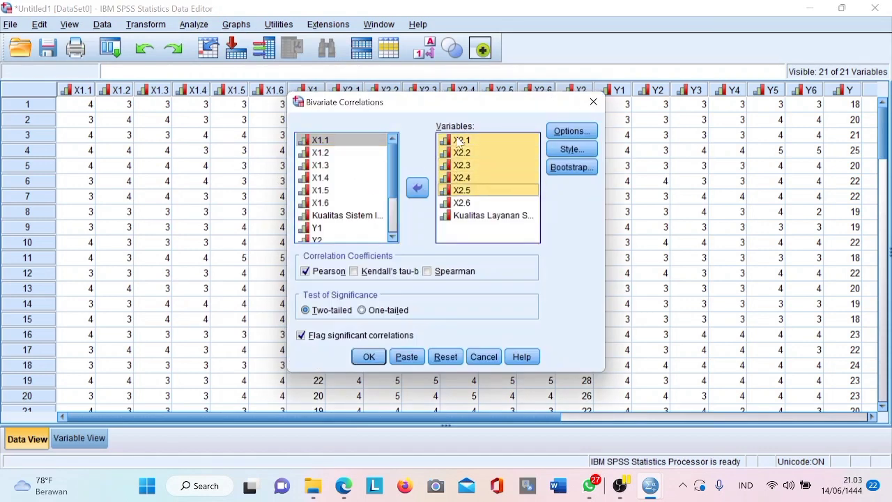
left_click(416, 188)
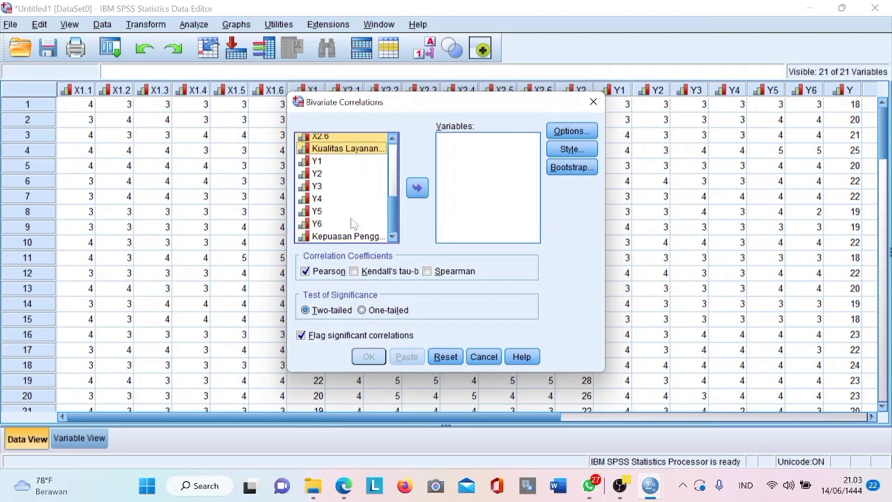
Run the bivariate Pearson correlation on Y1 to Y6 and Kepuasan Pengguna, and view the resulting correlation table.
left_click(322, 161)
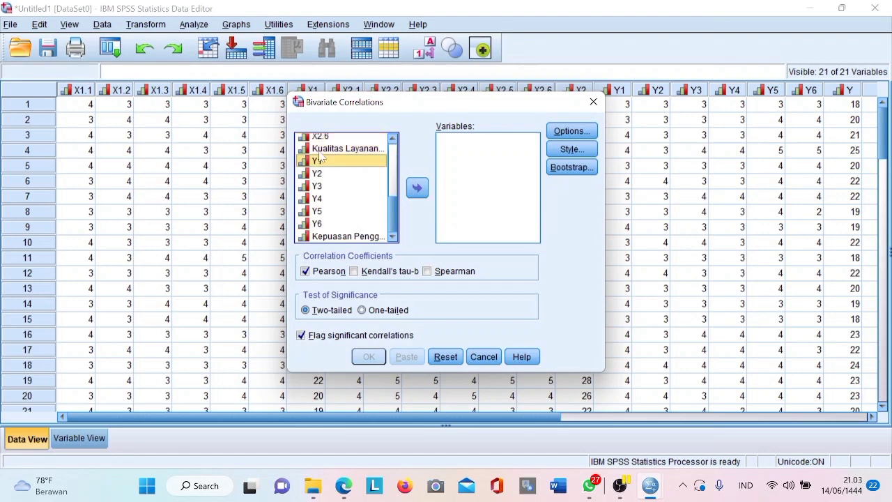
key("shift+Down")
key("shift+Down")
key("shift+Down")
key("shift+Down")
key("shift+Down")
key("shift+Down")
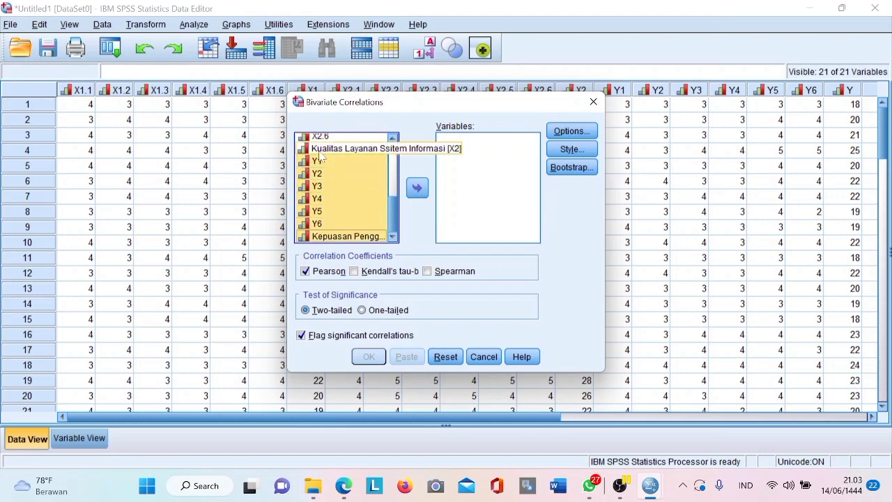
left_click(417, 188)
left_click(364, 357)
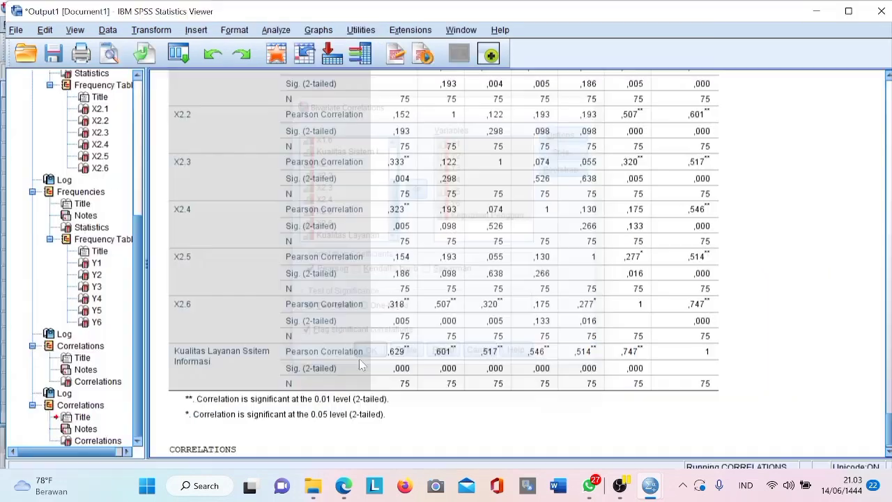
scroll(389, 319, "down", 3)
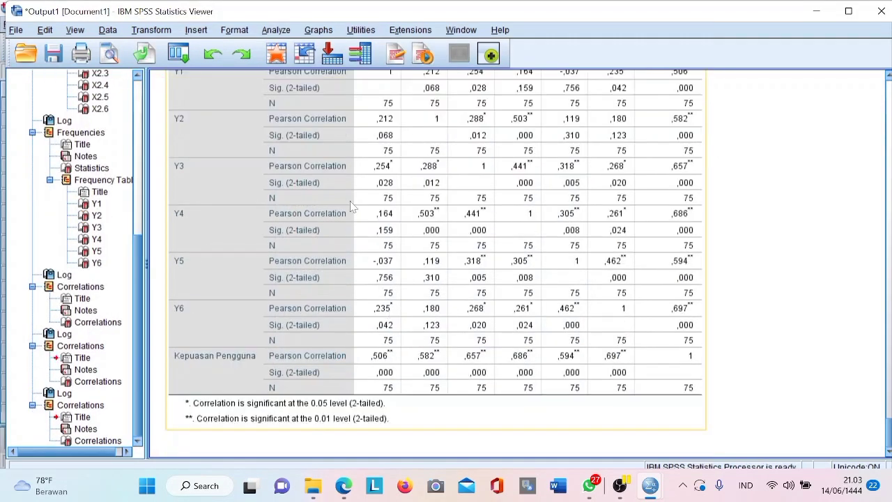
Return to the Untitled1 data set, open the Reliability Analysis and add X1.1 to X1.6 as its items.
mouse_move(650, 486)
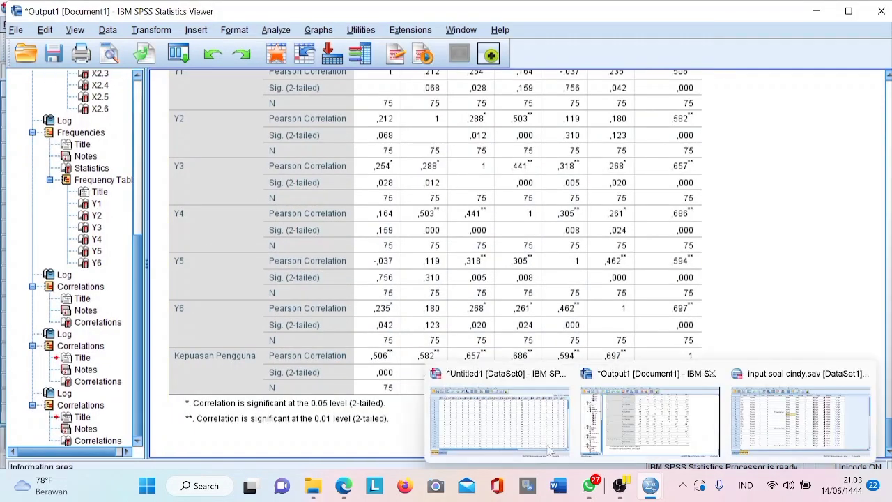
left_click(508, 440)
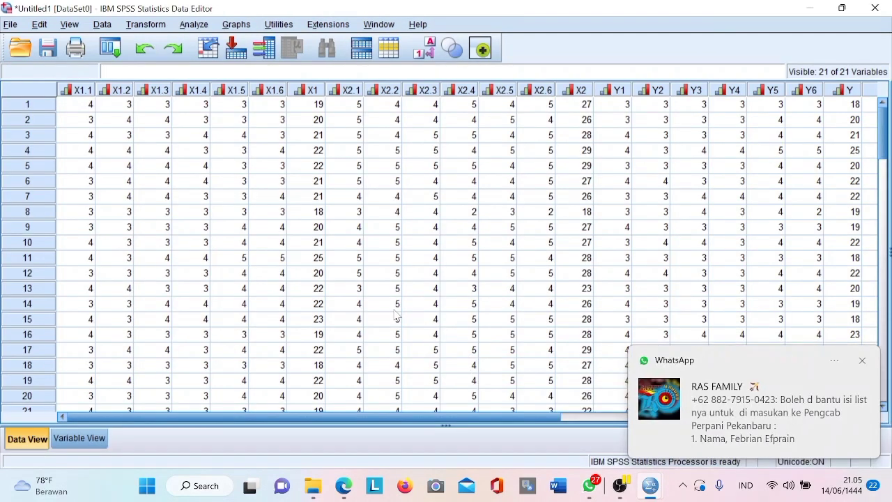
left_click(187, 26)
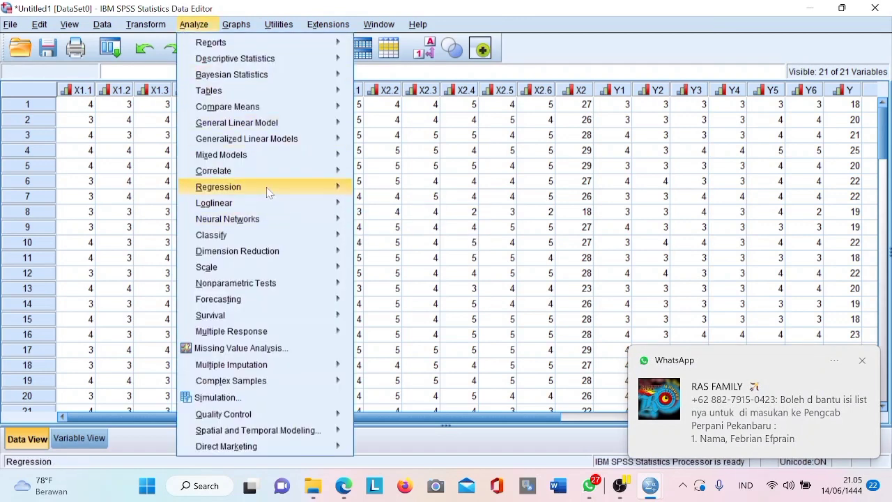
mouse_move(263, 262)
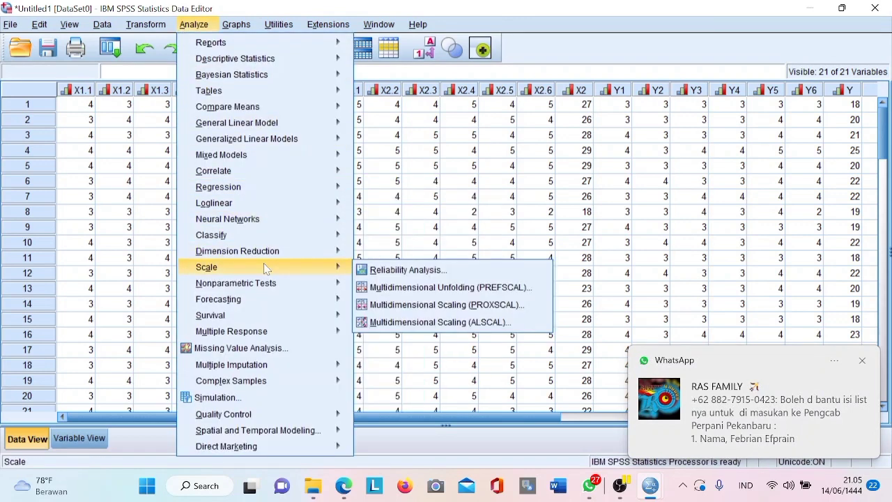
left_click(373, 271)
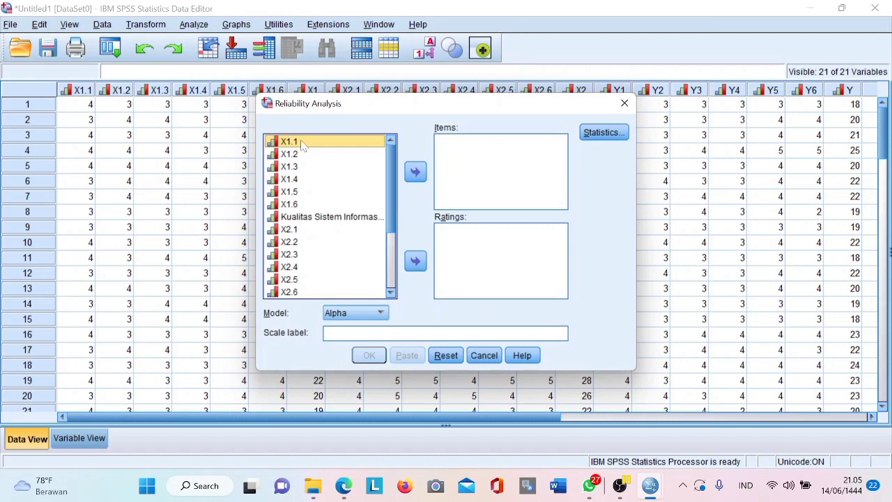
key("shift+Down")
key("shift+Down")
key("shift+Down")
key("shift+Down")
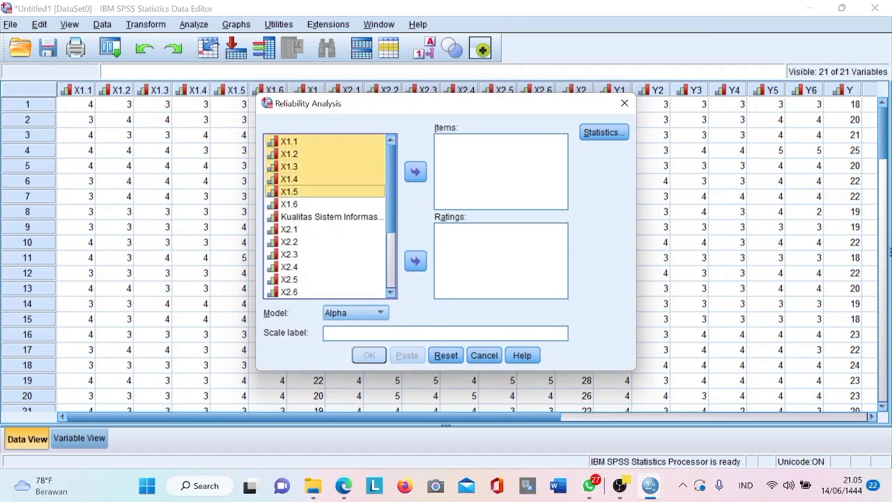
key("shift+Down")
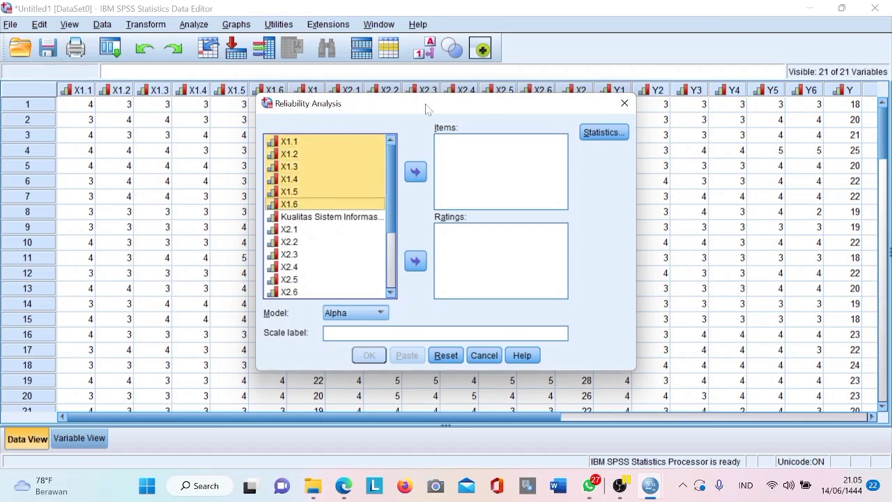
left_click(416, 173)
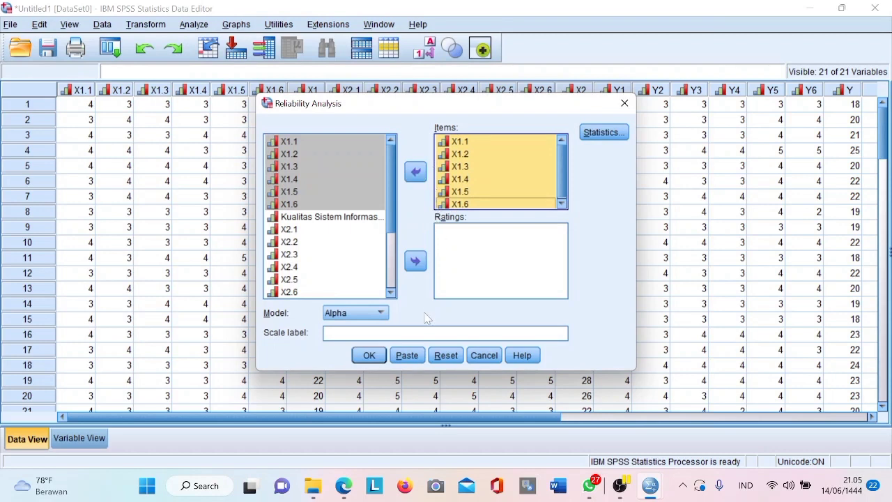
Set the scale label to "Kualitas Ssitem Informasi (X1)" and run the reliability analysis on X1.1 to X1.6.
left_click(386, 333)
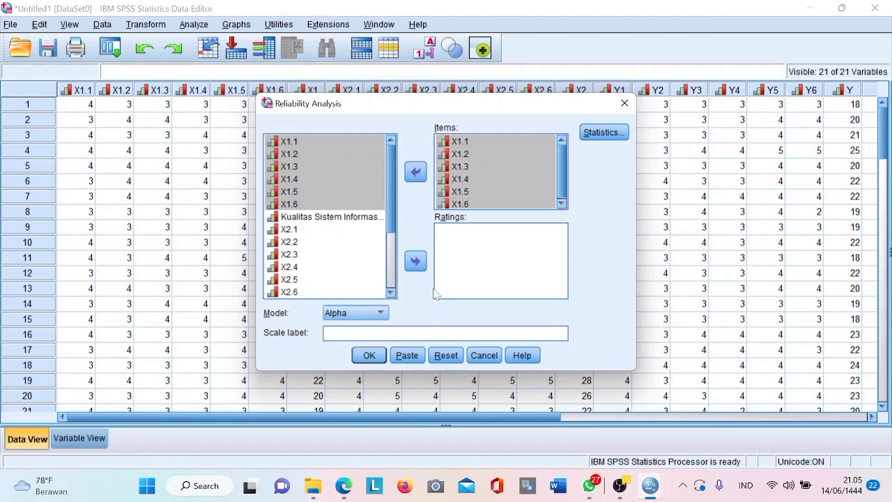
type("Kual")
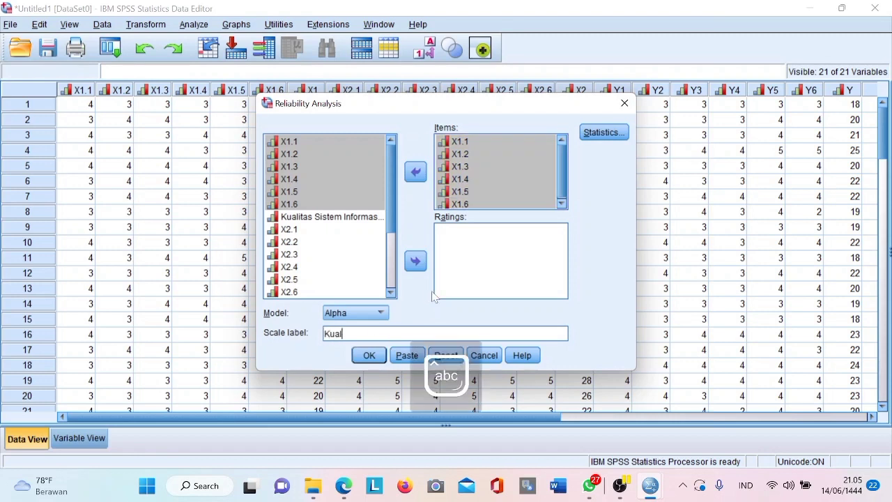
type("itas Ssitem Informasi (X1")
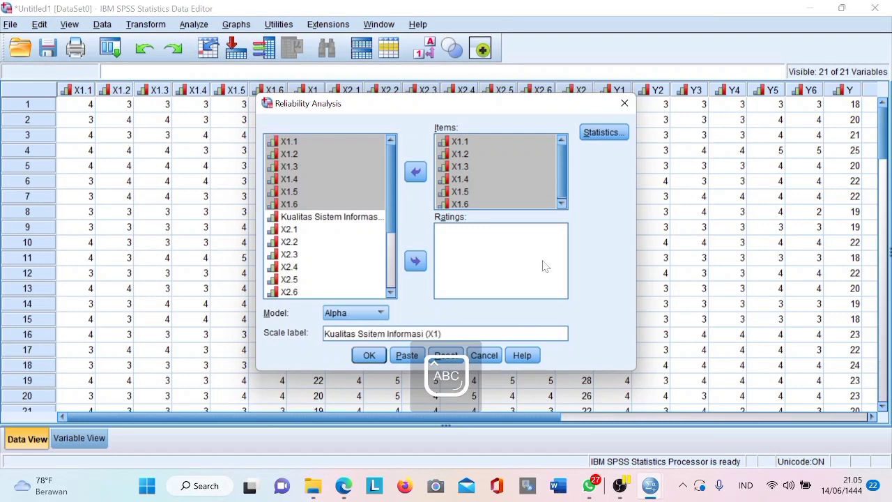
left_click(370, 356)
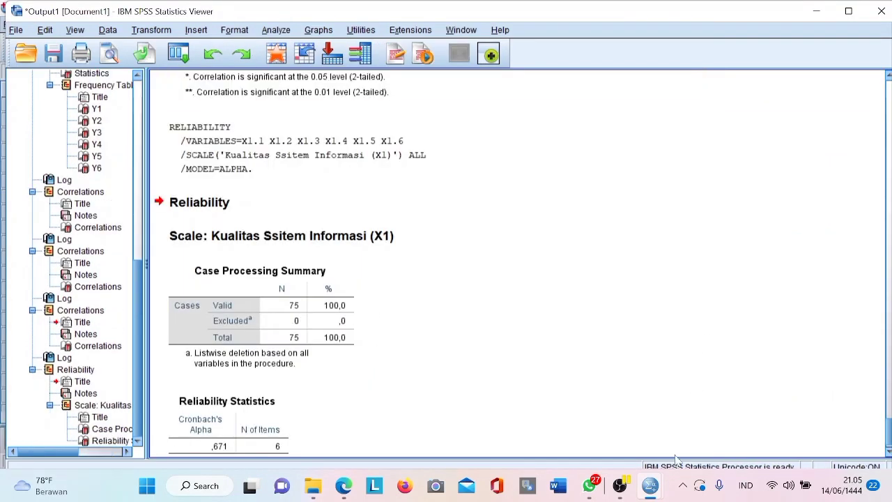
Return to the Untitled1 data set, reopen the Reliability Analysis and remove X1.1 to X1.6 from its items.
left_click(657, 487)
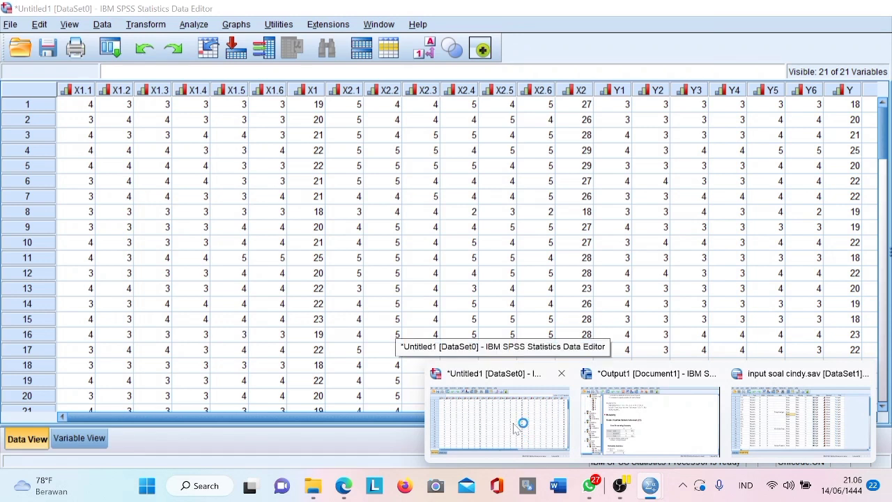
left_click(516, 426)
left_click(194, 24)
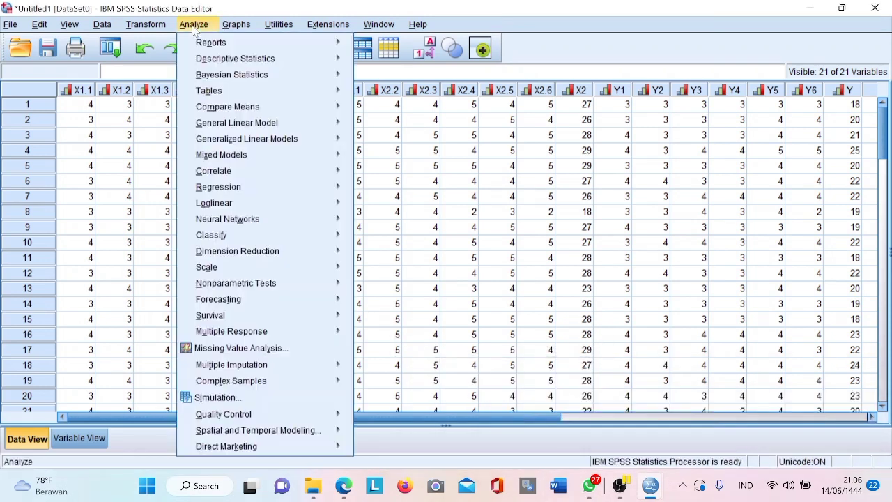
mouse_move(282, 270)
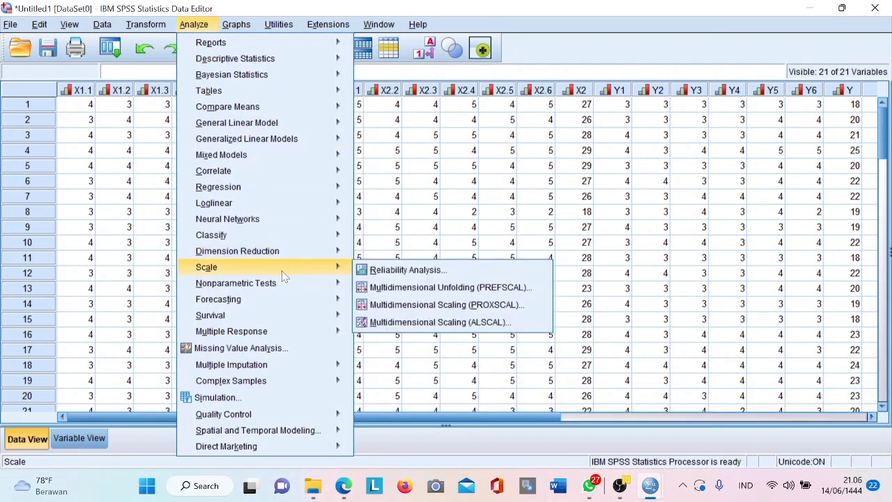
left_click(359, 271)
left_click(490, 142)
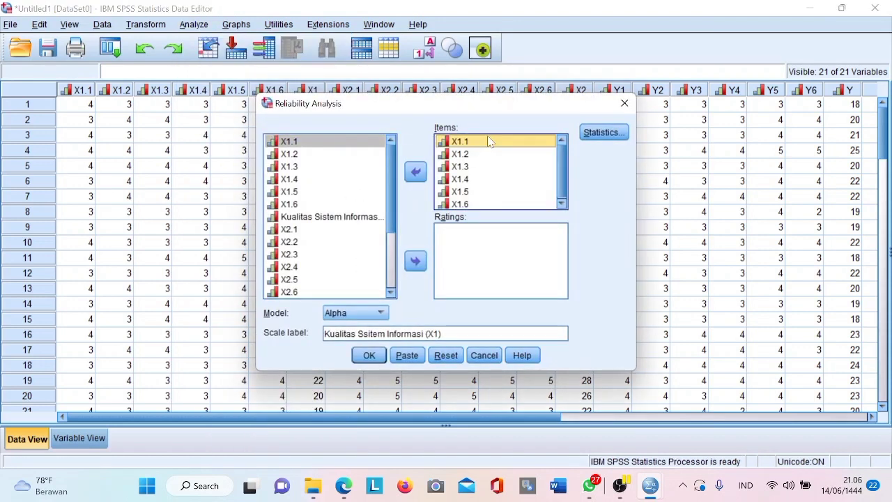
key("shift+Down")
key("shift+Down")
key("shift+Down")
key("shift+Down")
key("shift+Down")
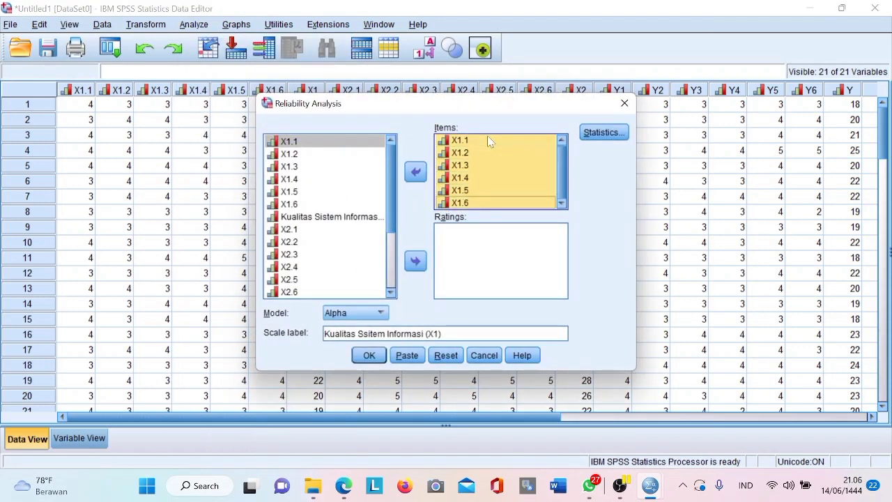
left_click(415, 172)
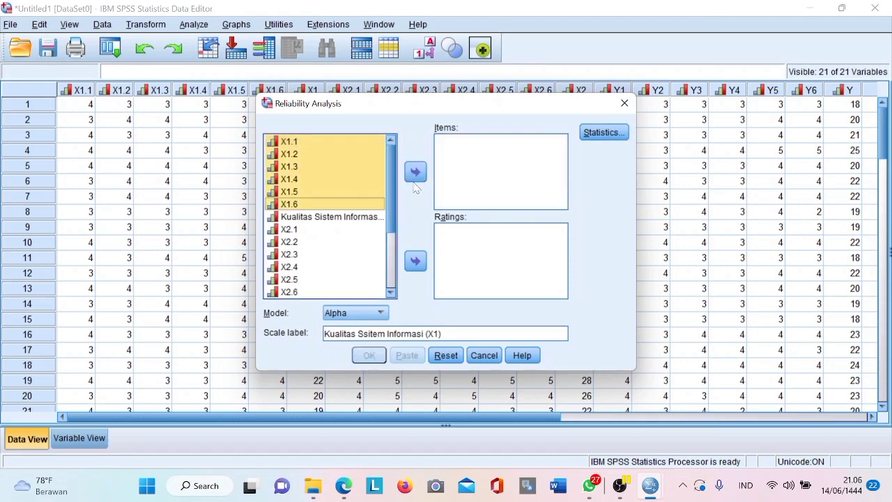
Add X2.1 to X2.6 as the items of the reliability analysis.
left_click(313, 229)
key("shift+Down")
key("shift+Down")
key("shift+Down")
key("shift+Down")
key("shift+Down")
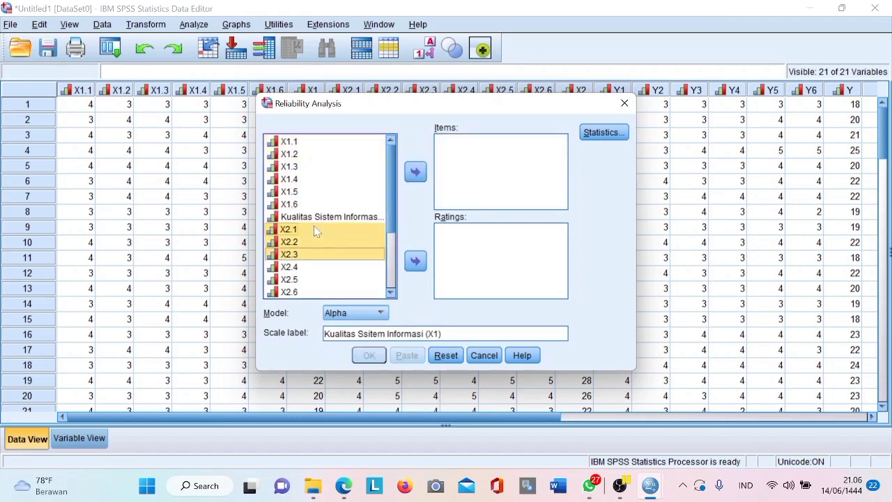
left_click(415, 172)
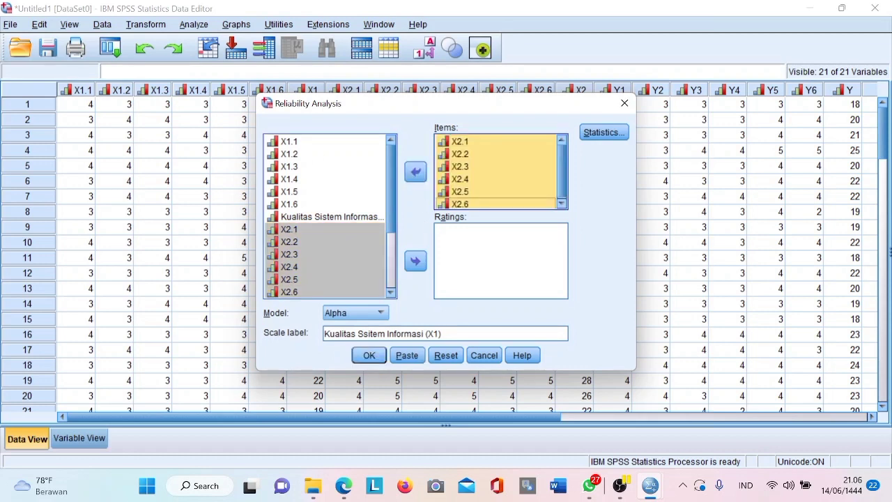
Change the scale label to "Kualitas Layanan Sistem Informasi (X2)" and run the reliability analysis on the X2 items.
left_click(363, 334)
key("BackSpace")
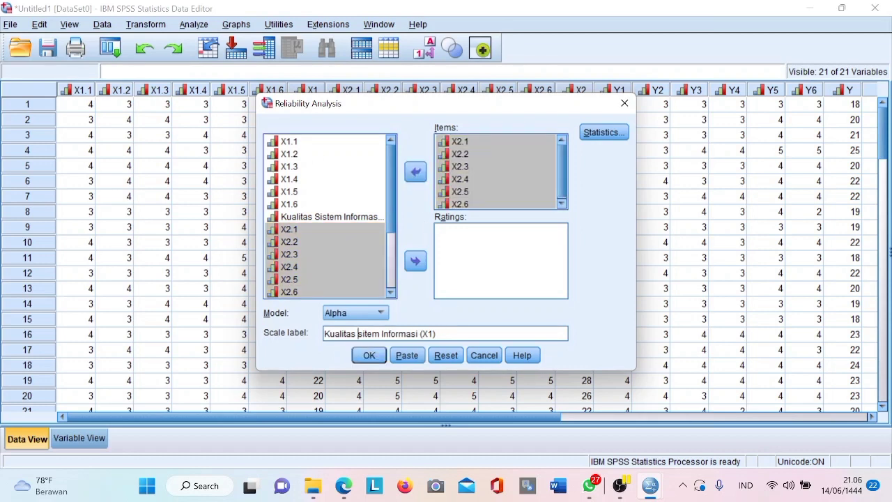
type("Layanan")
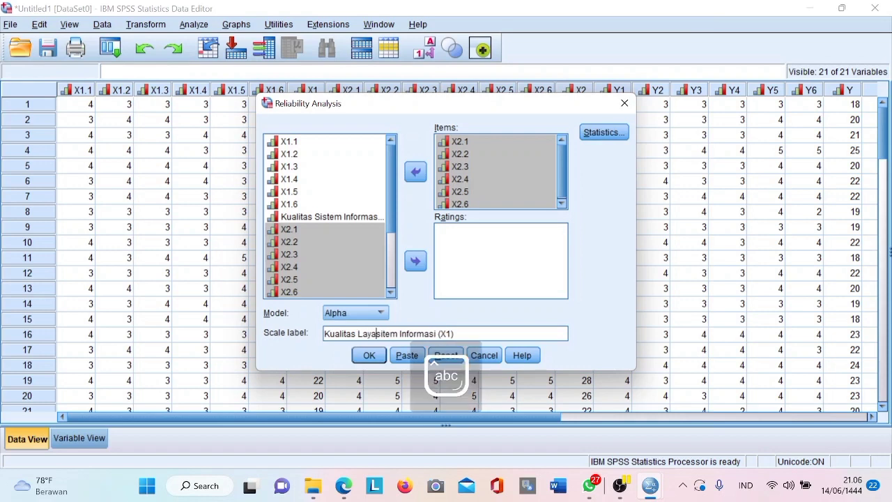
left_click(398, 334)
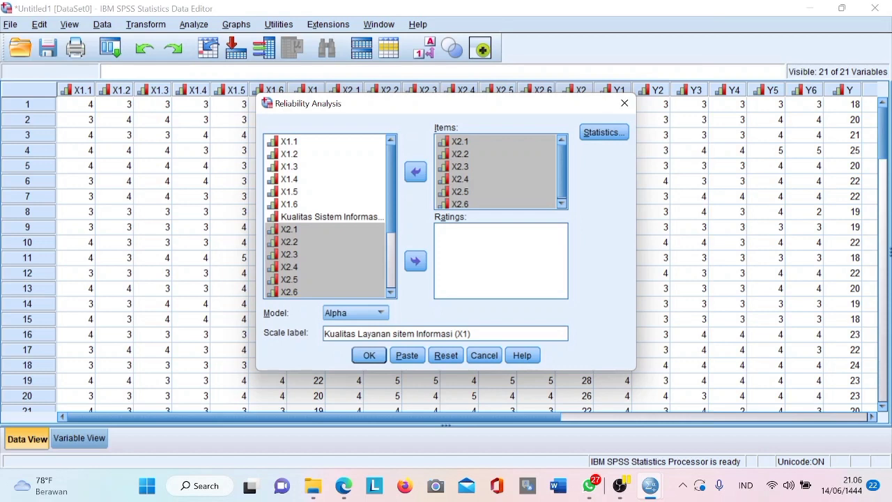
type("S")
key("BackSpace")
type("s")
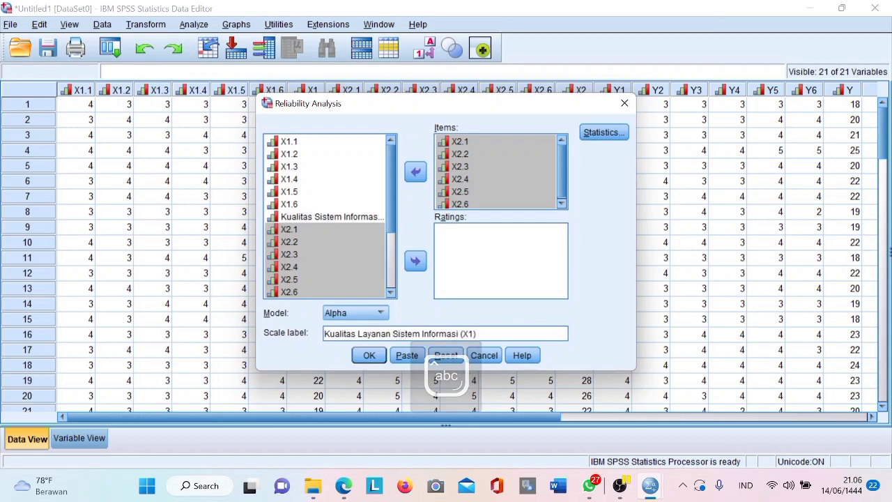
key("BackSpace")
type("2")
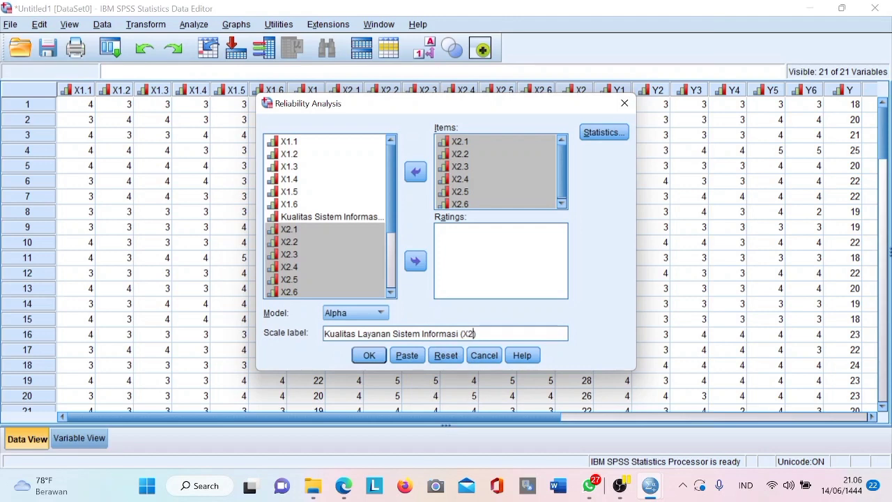
left_click(369, 355)
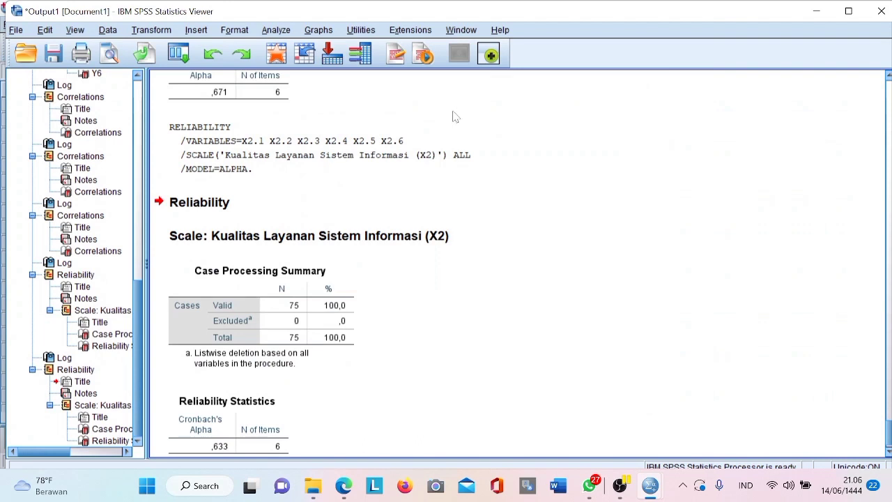
Go back to the Untitled1 data set, open the Reliability Analysis again and clear X2.1 to X2.6 from its items.
mouse_move(649, 486)
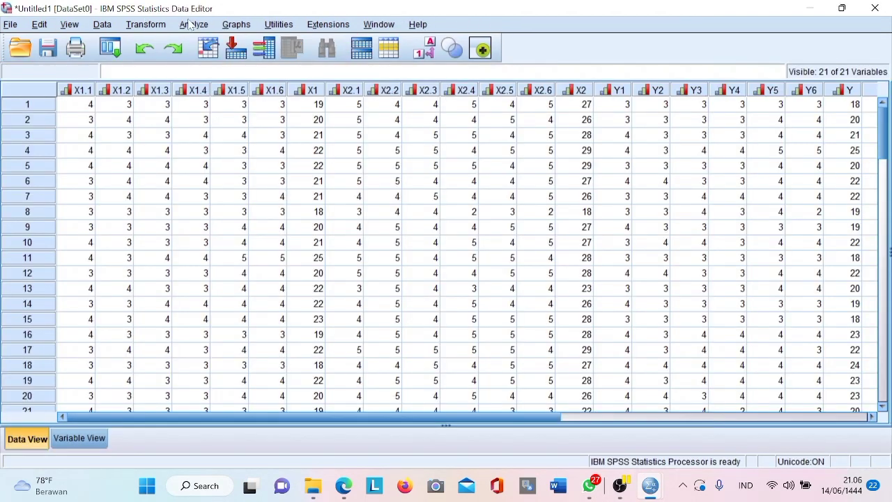
left_click(194, 25)
mouse_move(249, 204)
mouse_move(292, 267)
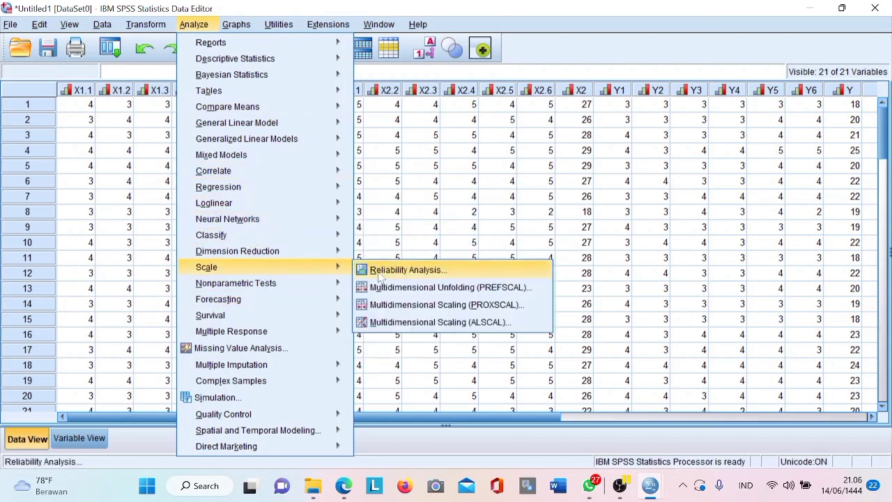
left_click(381, 273)
left_click(463, 142)
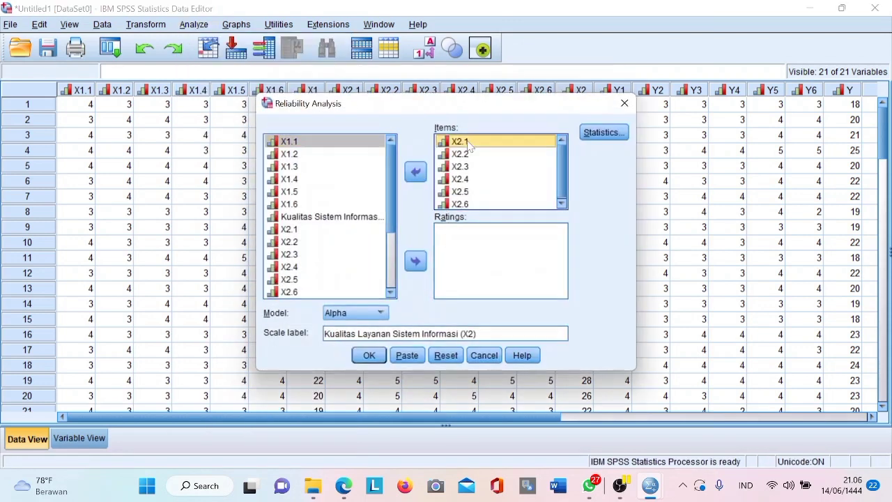
key("shift+Down")
key("shift+Down")
key("shift+Down")
key("shift+Down")
key("shift+Down")
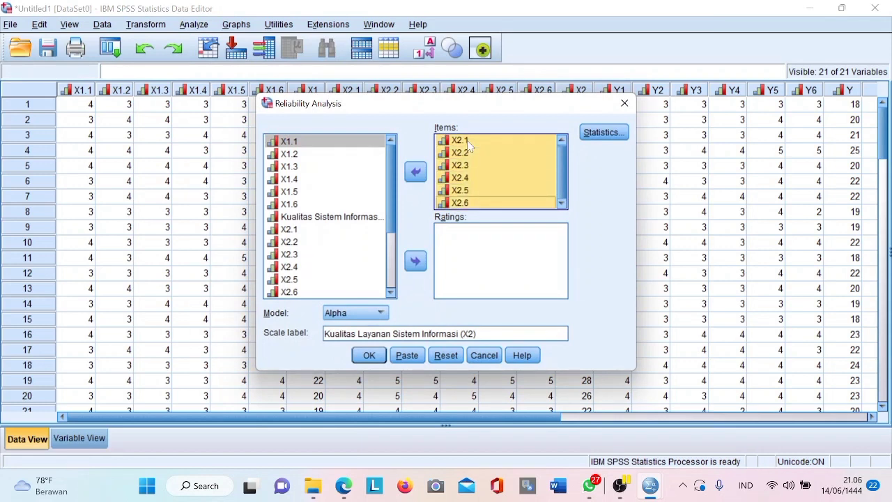
left_click(415, 171)
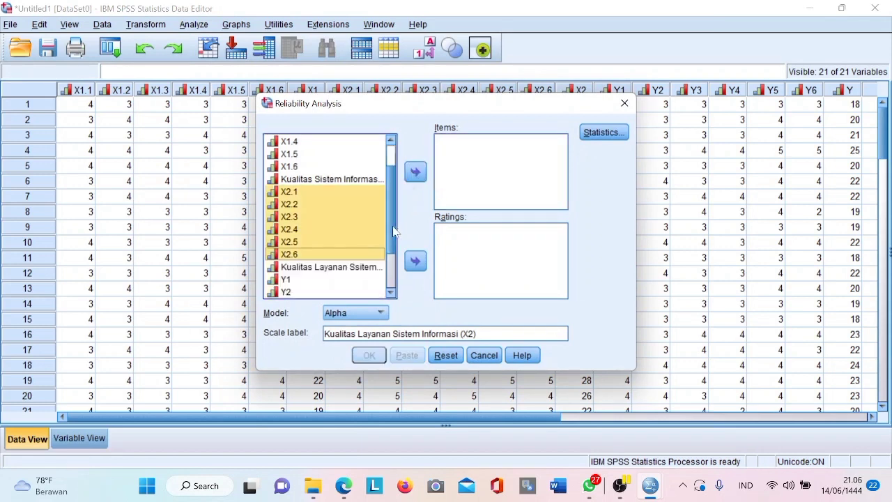
Add Y1 to Y6 as the items of the reliability analysis.
scroll(310, 244, "down", 3)
left_click(297, 219)
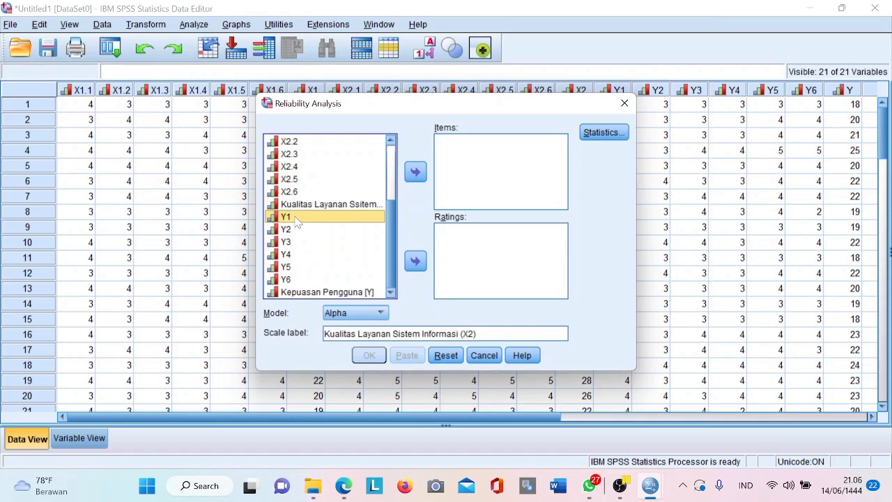
key("shift+Down")
key("shift+Down")
key("shift+Down")
key("shift+Down")
key("shift+Down")
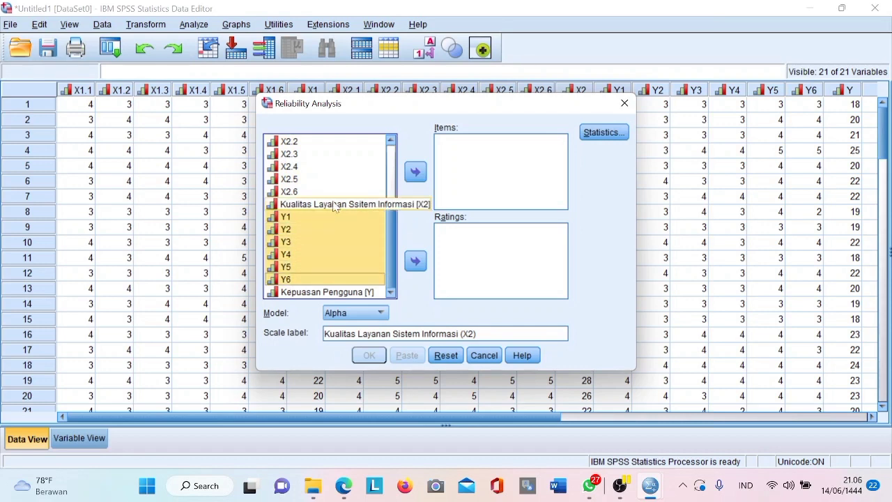
left_click(416, 171)
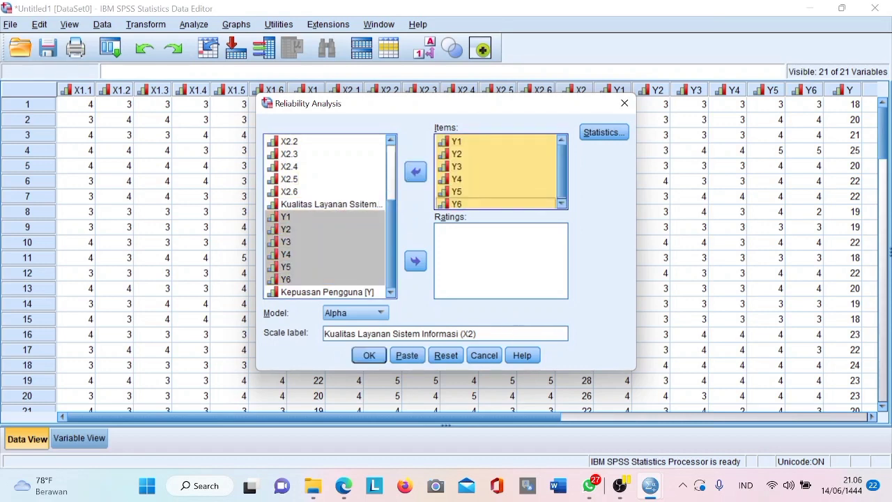
Replace the scale label with "Kepuasan Pengguna (Y)" and run the reliability analysis on Y1 to Y6.
left_click(479, 334)
left_click_drag(478, 334, 324, 334)
type("Pa")
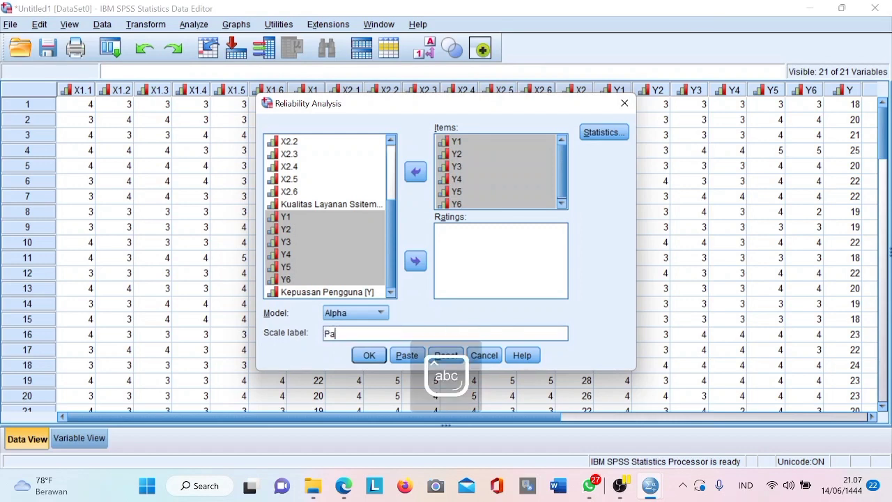
type("rtisipa")
key("BackSpace")
key("BackSpace")
key("BackSpace")
key("BackSpace")
key("BackSpace")
key("BackSpace")
type("Kepuasan Pengguna")
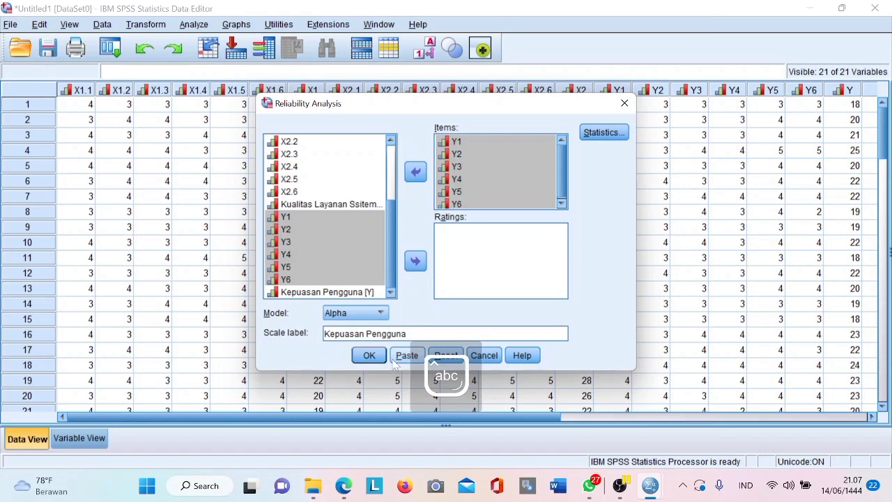
type(" (")
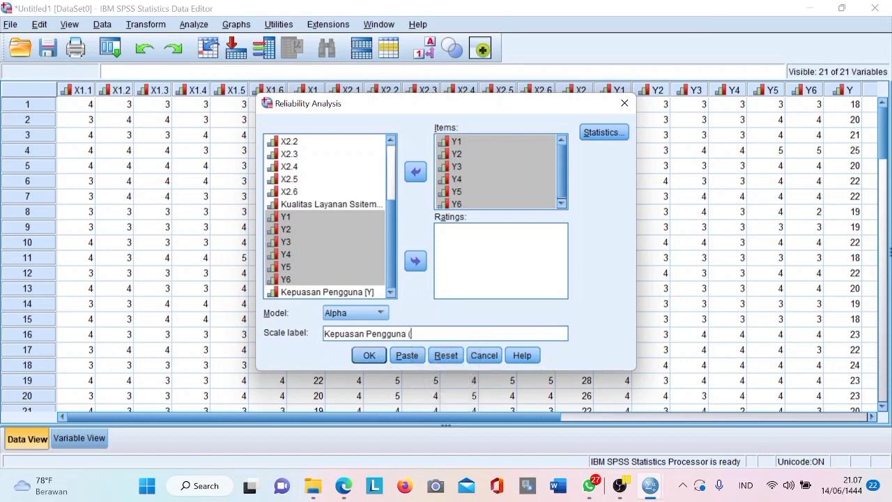
key("Caps_Lock")
left_click(367, 357)
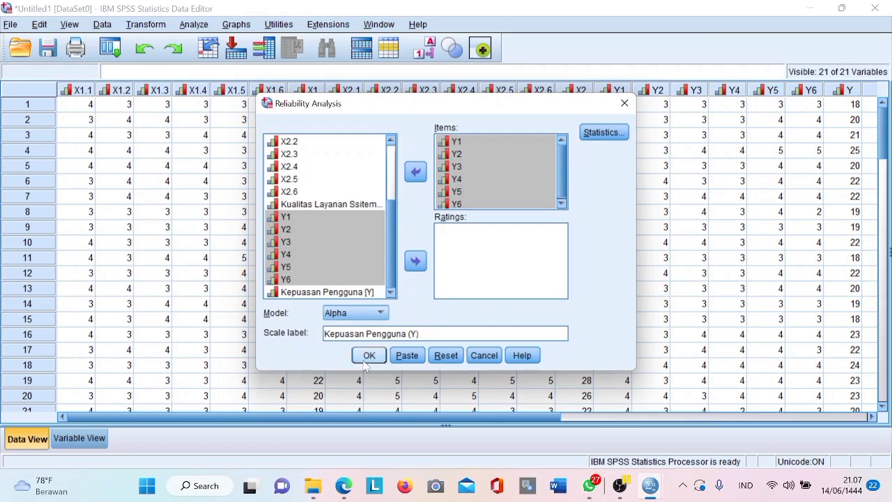
key("Caps_Lock")
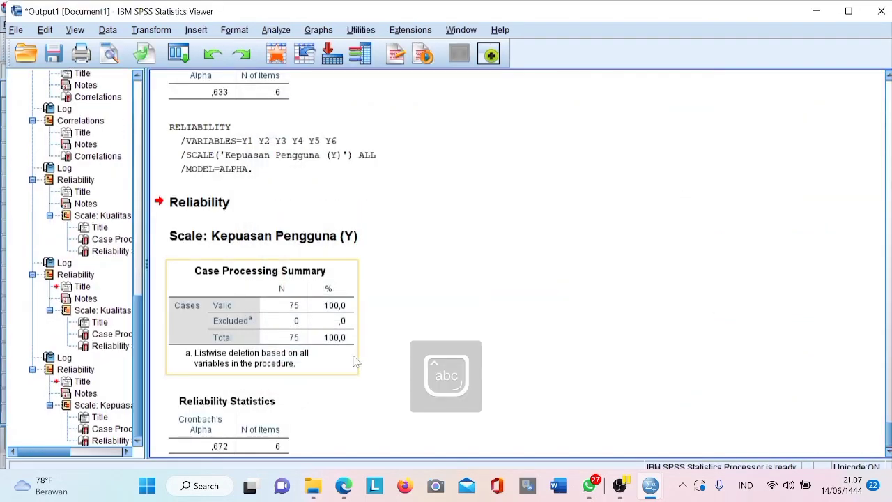
Save the viewer output in the Tugas Uas SB folder as "Output Hasil Deskritif Kasus 1" followed by the person's first name.
scroll(364, 302, "up", 8)
scroll(347, 296, "up", 12)
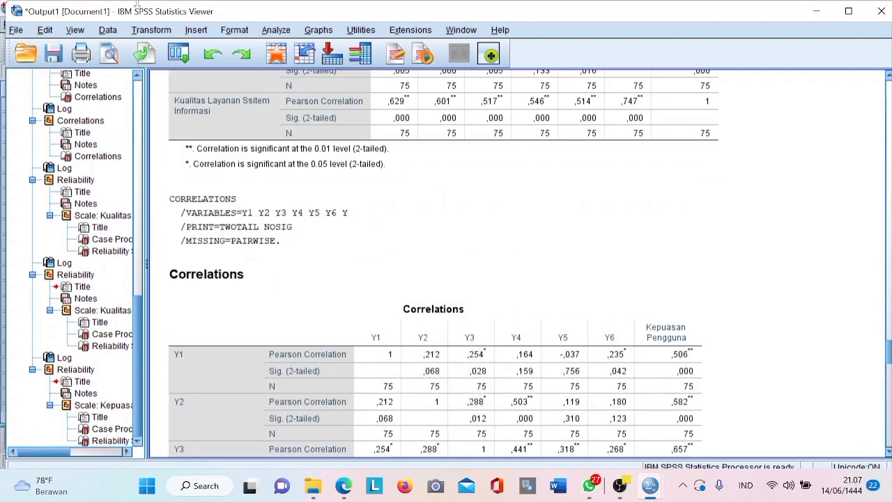
left_click(14, 31)
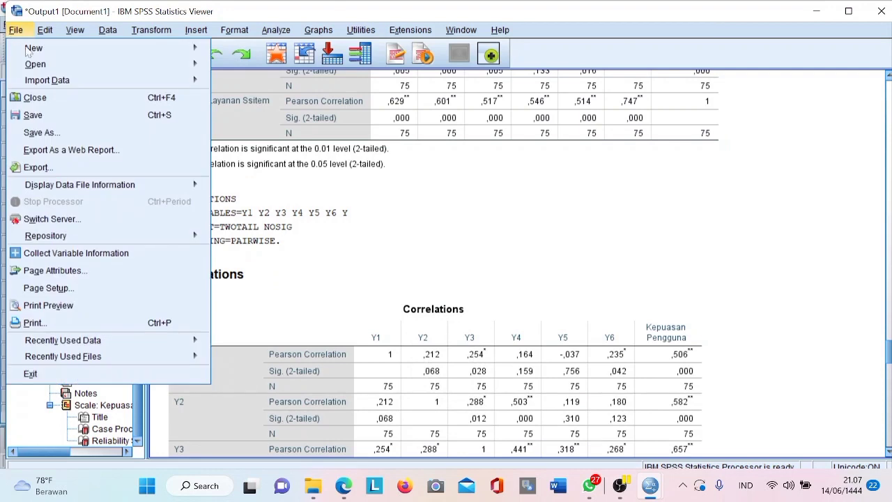
left_click(51, 117)
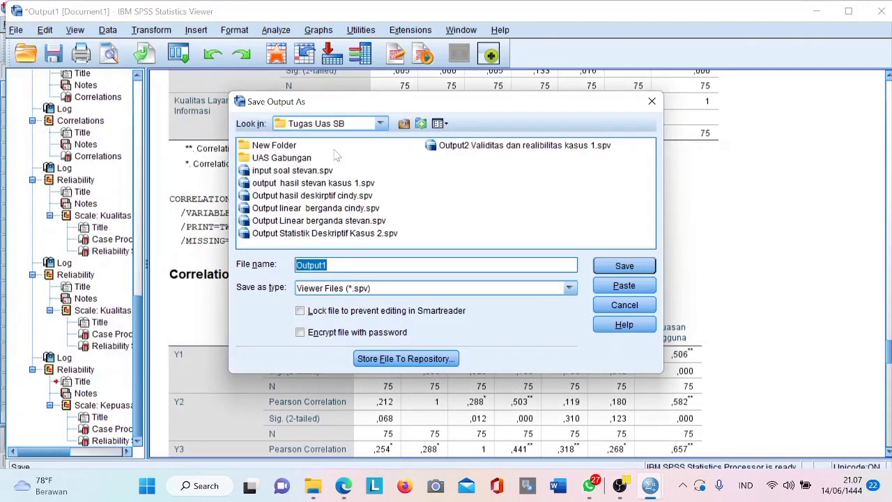
left_click(387, 264)
key("ctrl+a")
key("BackSpace")
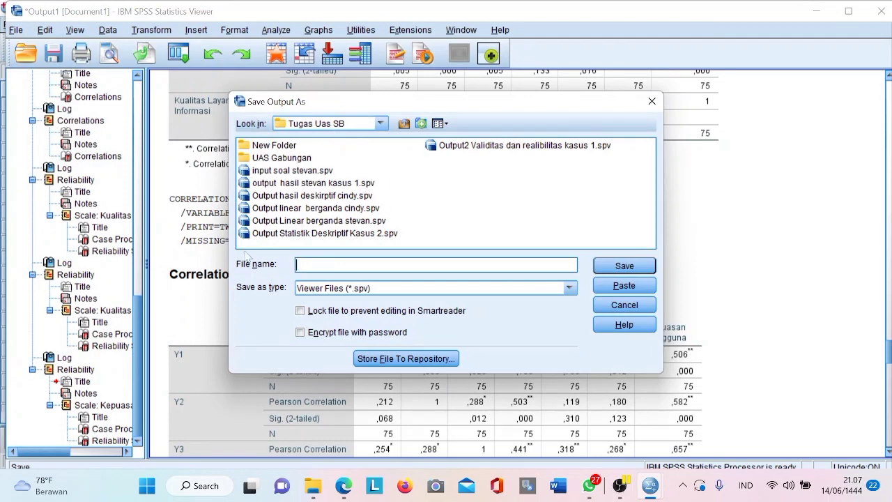
type("Outp")
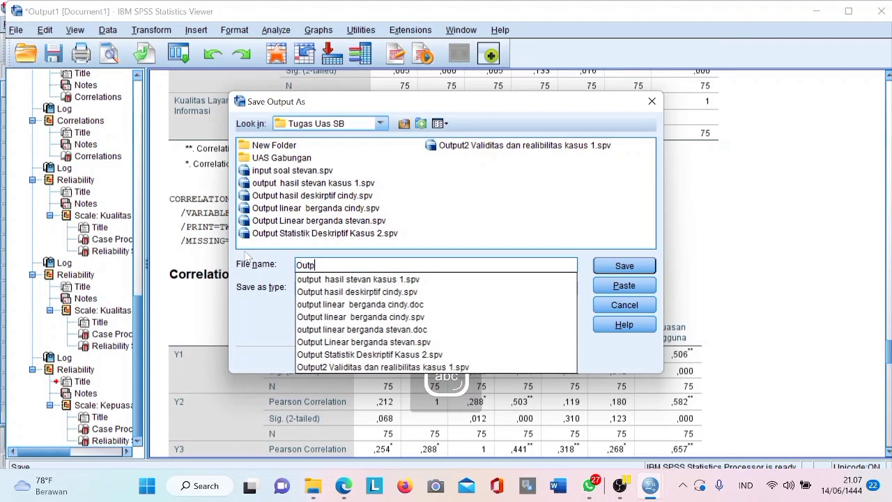
type("ut Ha")
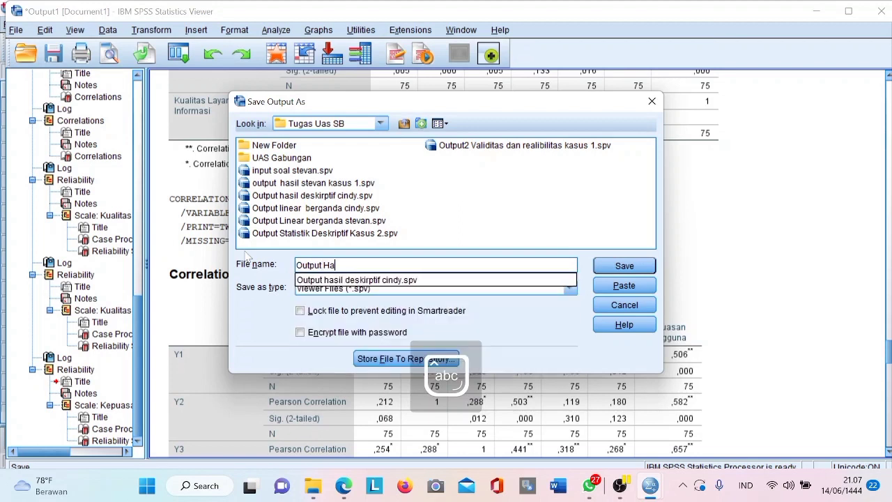
type("sil Deskri")
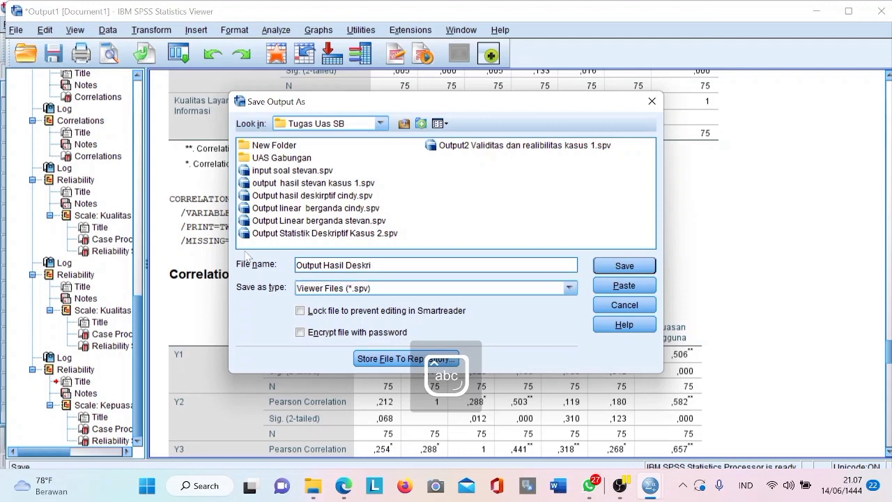
type("tif Kasus 1 Rahmi")
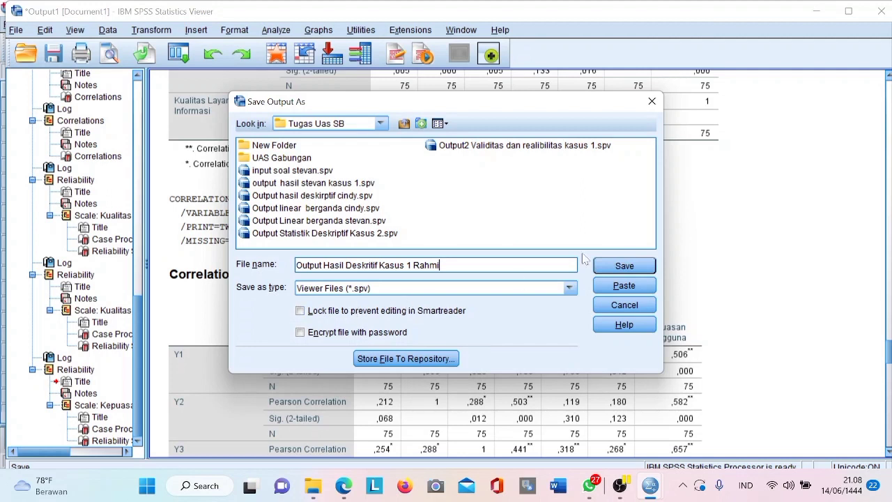
left_click(623, 265)
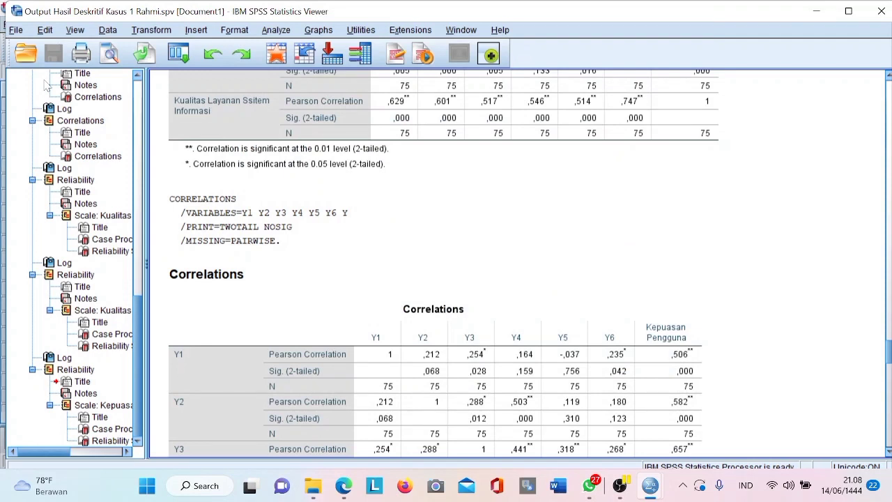
Start IBM SPSS Statistics 26 from the desktop and show the variable definitions of the empty data set.
left_click(388, 320)
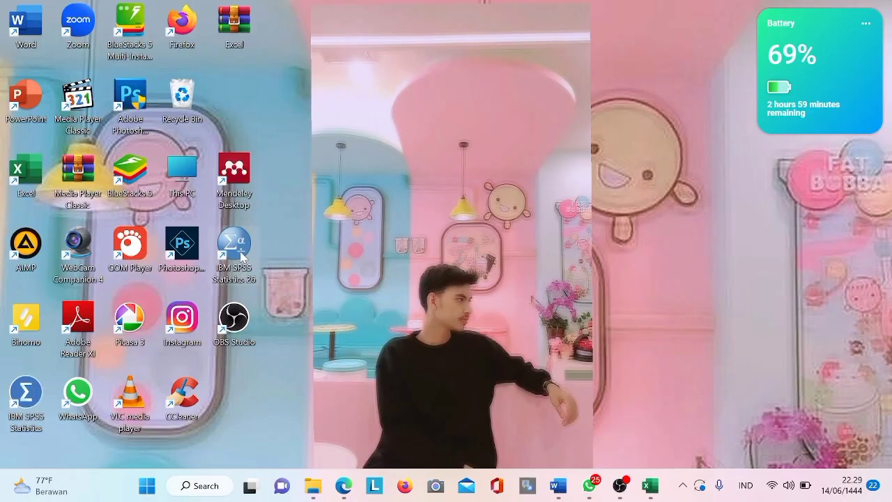
double_click(242, 258)
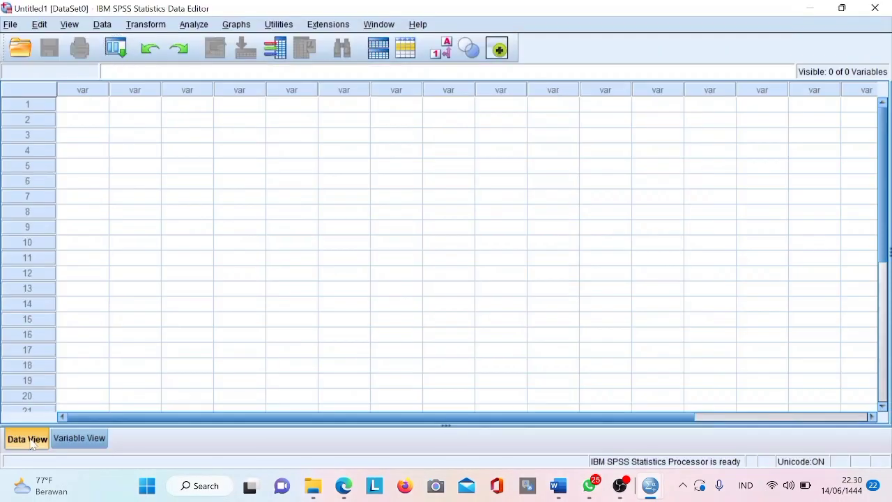
left_click(78, 438)
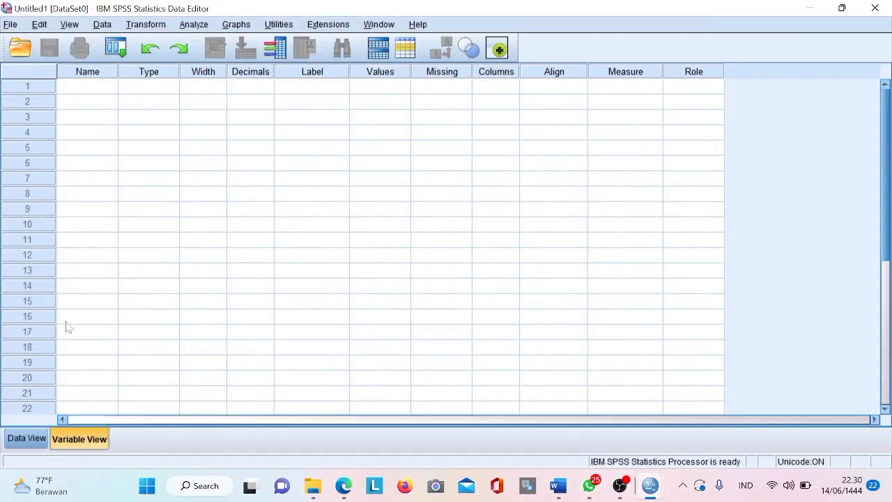
Define three new variables named X1, X2 and Y in the first three rows.
left_click(73, 88)
key("Caps_Lock")
type("X1")
key("Return")
type("X")
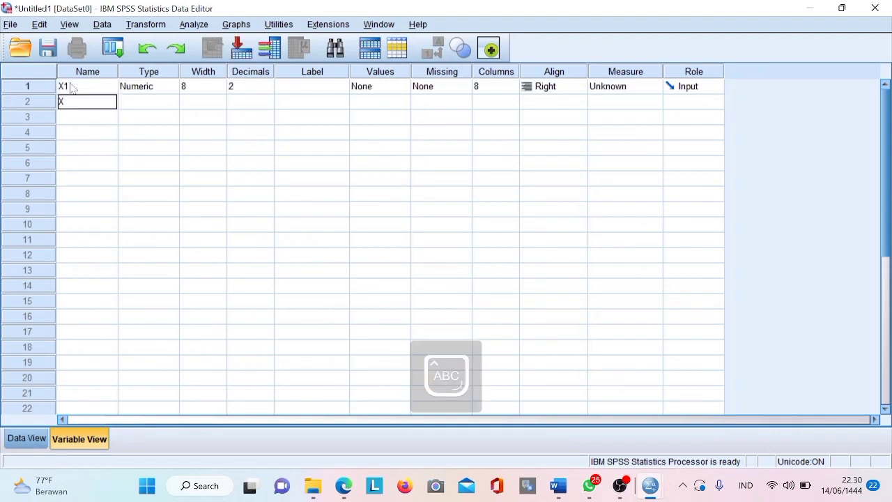
type("2")
key("Return")
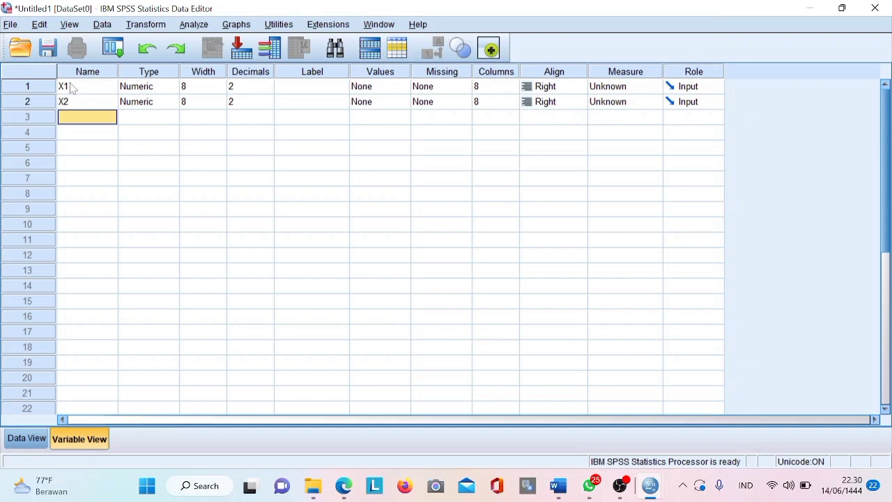
type("Y")
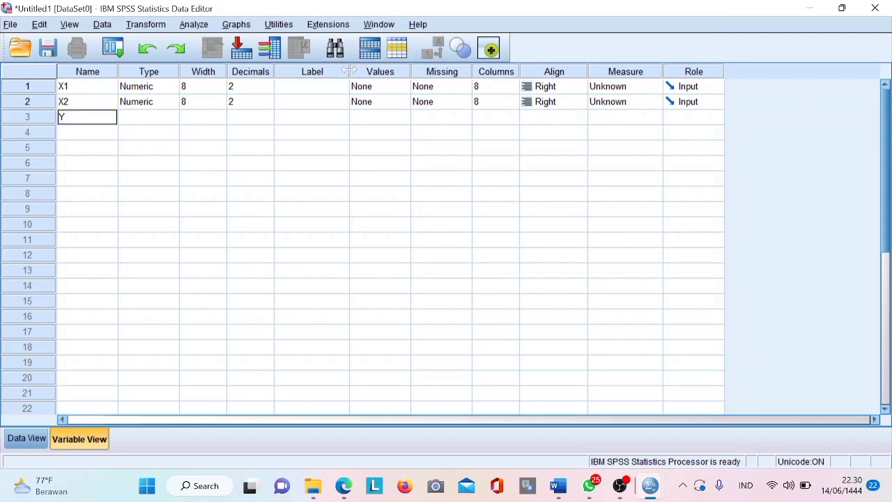
Widen the Label column and label the variable X1 "Kualitas Ssitem Informasi", leaving Y's width at 8.
left_click_drag(349, 71, 414, 70)
left_click(224, 123)
left_click(221, 120)
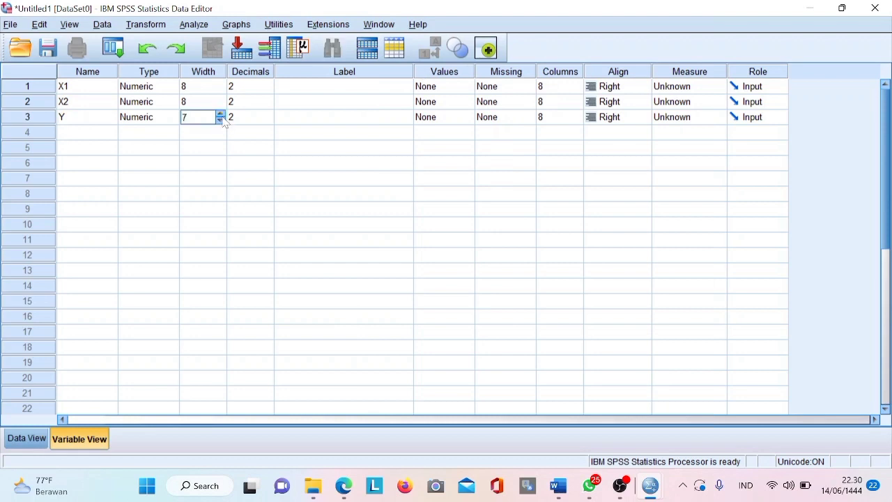
left_click(221, 115)
left_click(312, 87)
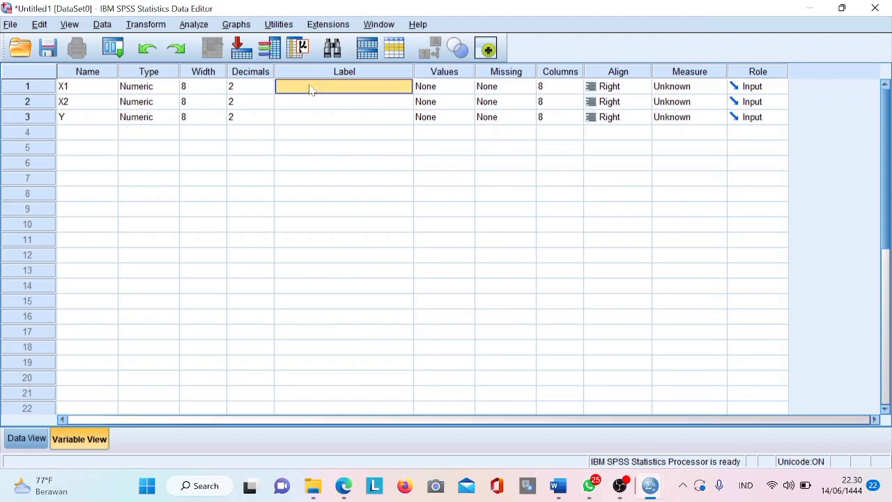
type("Kualitas")
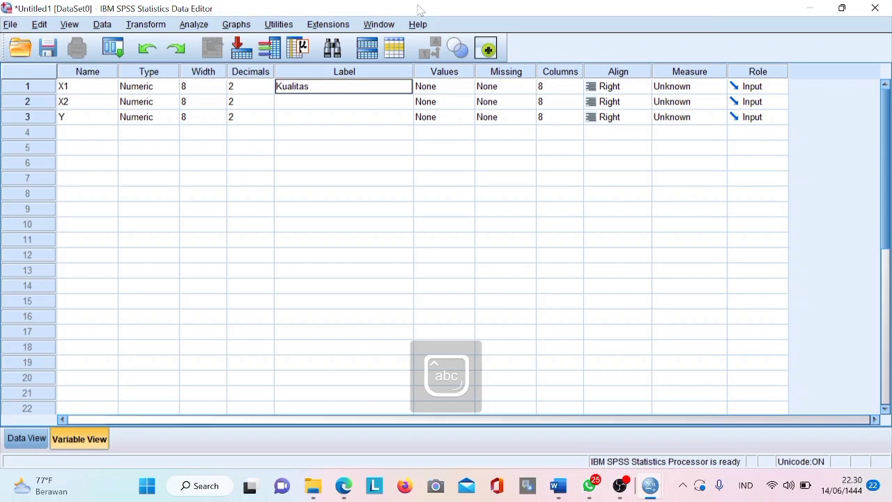
type(" Ssitem Informasi")
key("Return")
Label the variable X2 "Kualitas Layanan Sistem Informasi".
type("Kualitasi")
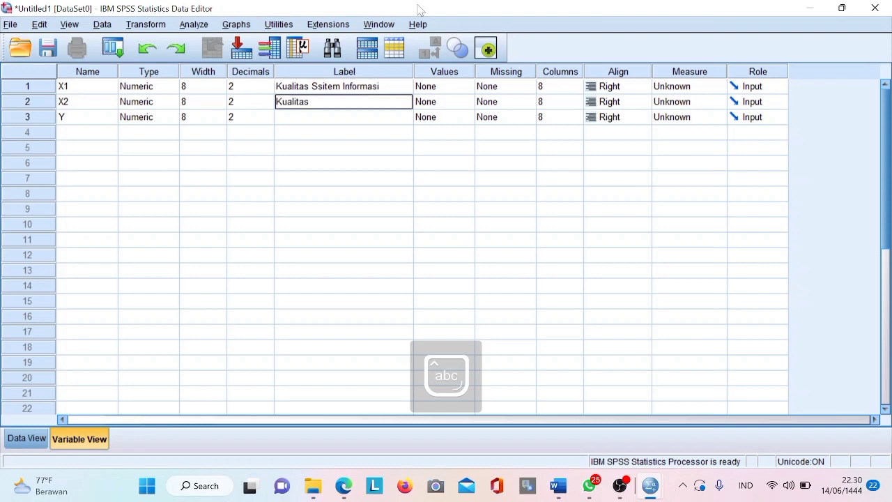
key("Caps_Lock")
type("L")
key("Caps_Lock")
type("ayana")
key("Caps_Lock")
key("Caps_Lock")
type("an")
key("Caps_Lock")
key("Caps_Lock")
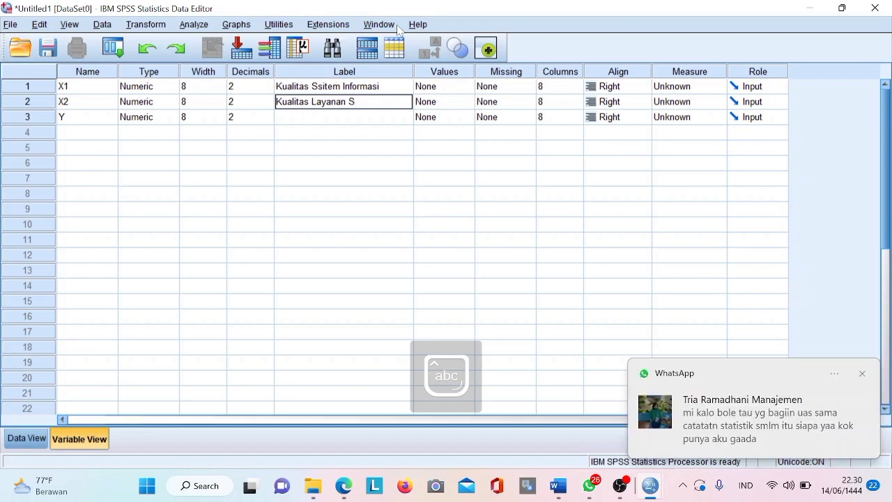
type("istem")
key("Caps_Lock")
type("I")
key("Caps_Lock")
type("nforasi")
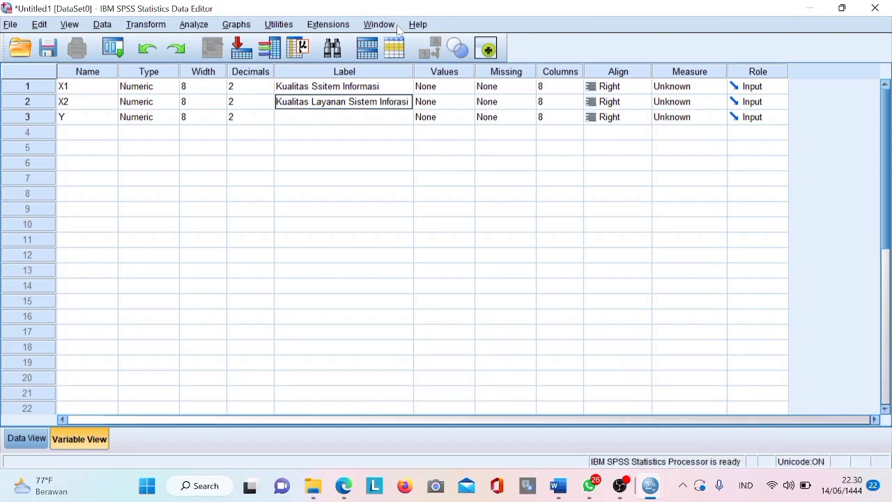
key("BackSpace")
type("asi")
key("Return")
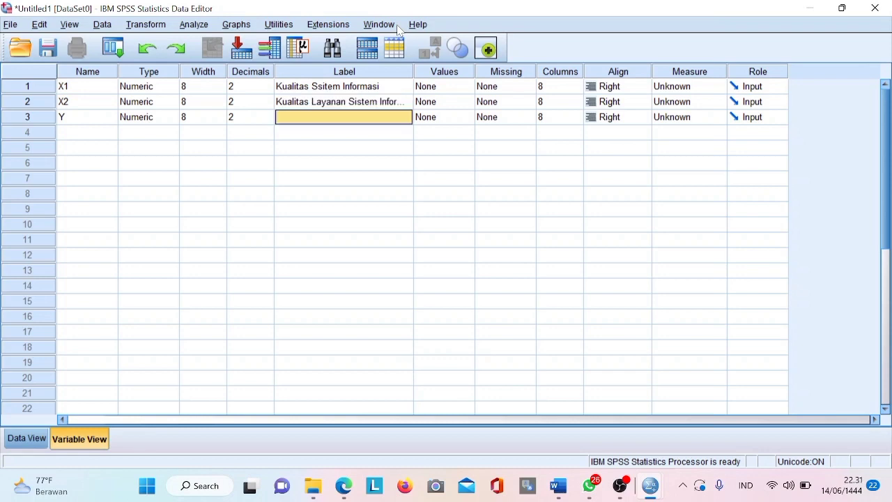
Label the variable Y "Kepuasan Pelanggan".
type("K")
key("Caps_Lock")
type("epuasan Pelanggan")
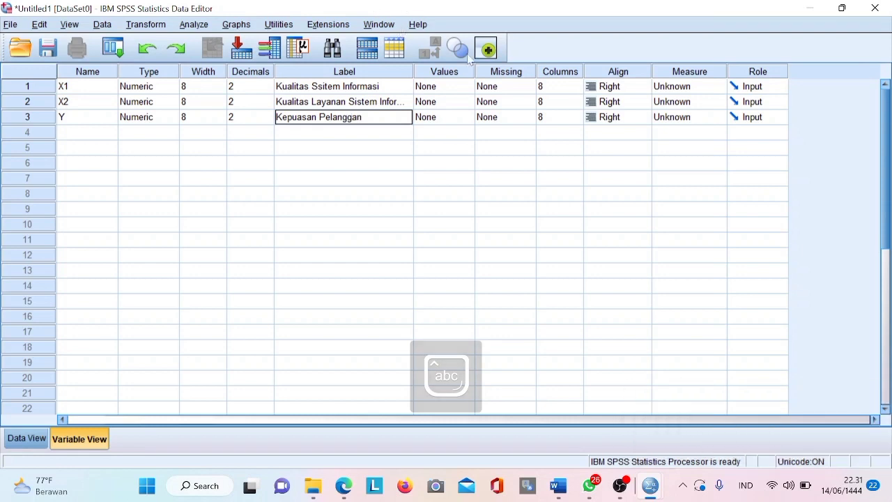
Set the measurement level of X1, X2 and Y to Scale and widen the Label column to fit the X2 label.
left_click(686, 87)
left_click(675, 102)
left_click(686, 102)
left_click(674, 117)
left_click(686, 117)
left_click(675, 132)
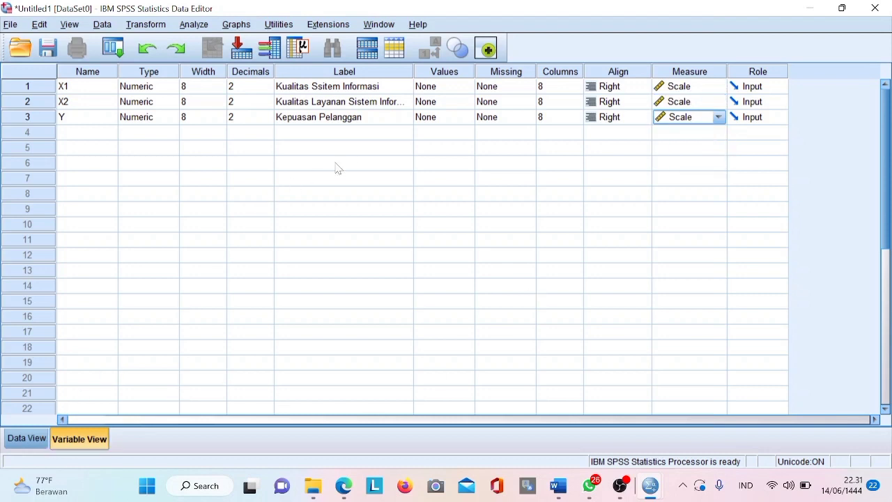
left_click_drag(414, 72, 442, 72)
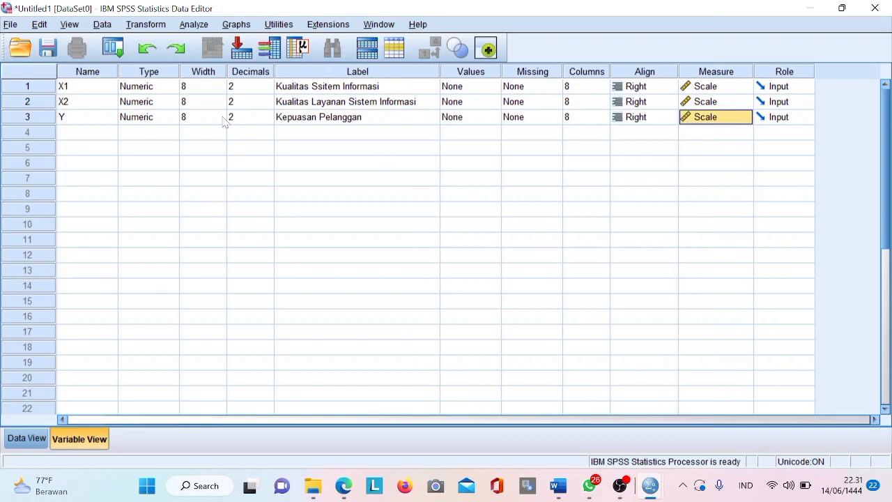
Show the data grid of the new data set, then switch to File Explorer and open the Downloads folder.
left_click(28, 439)
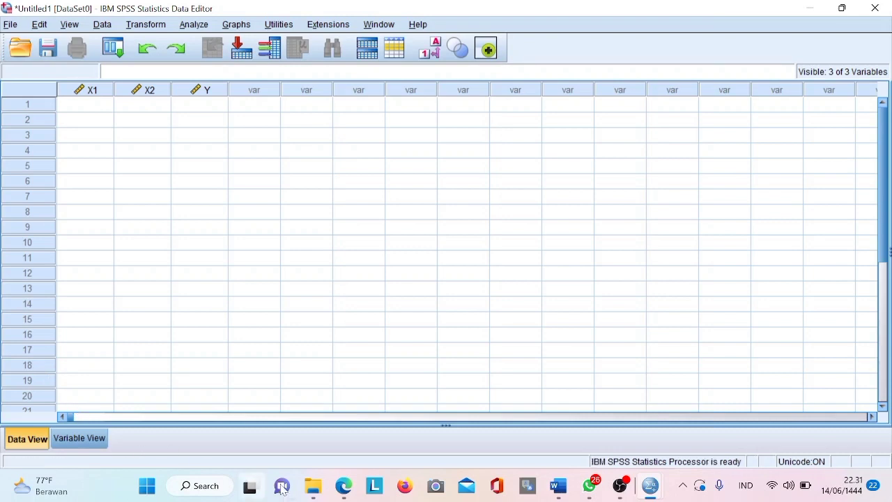
mouse_move(312, 490)
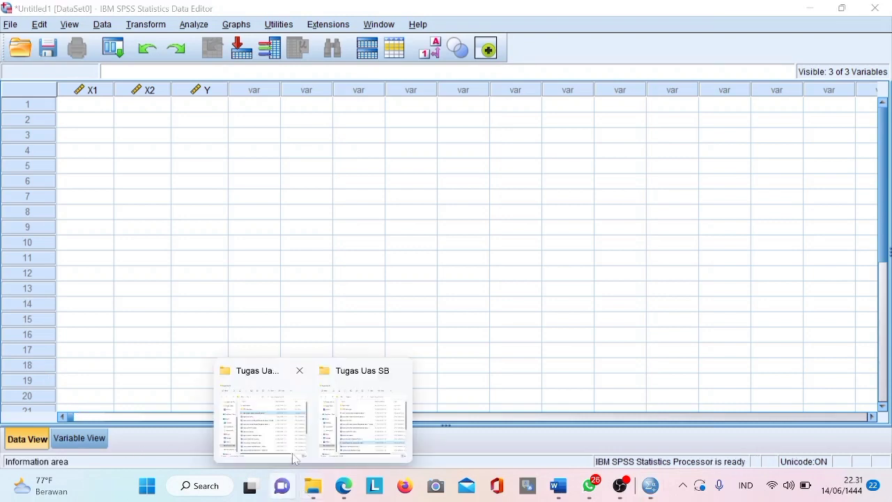
left_click(294, 459)
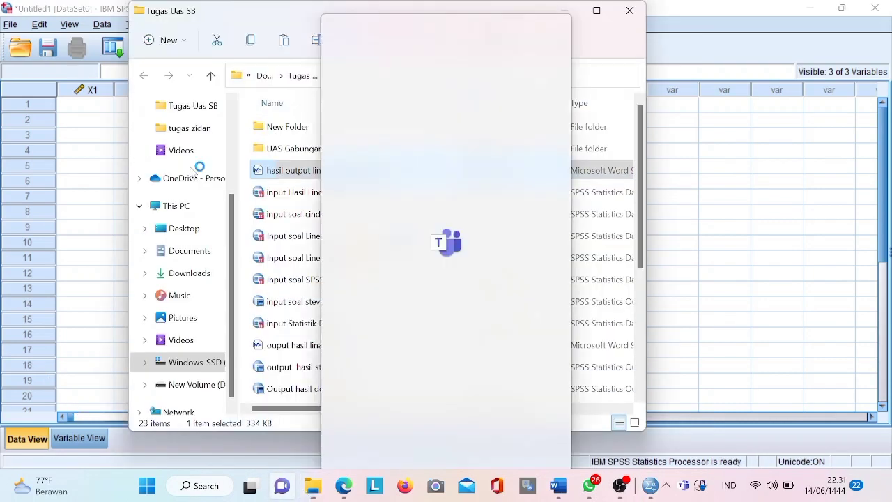
scroll(186, 138, "up", 1)
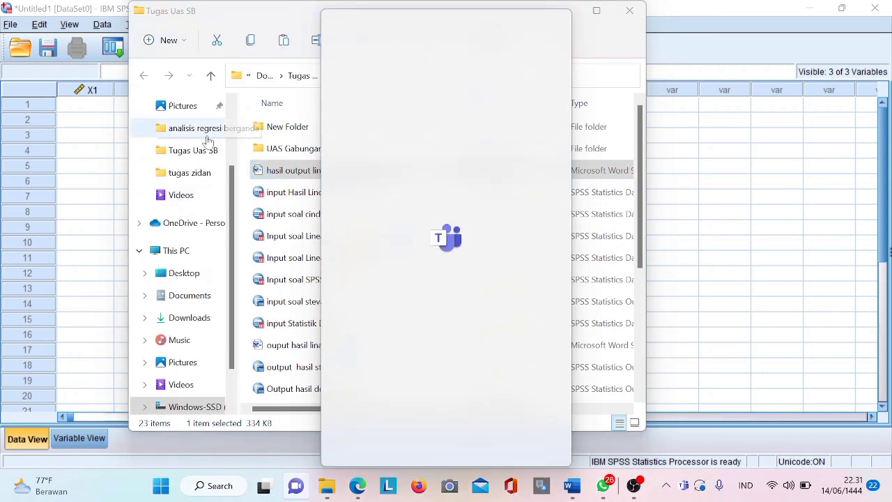
scroll(207, 139, "up", 2)
left_click(188, 156)
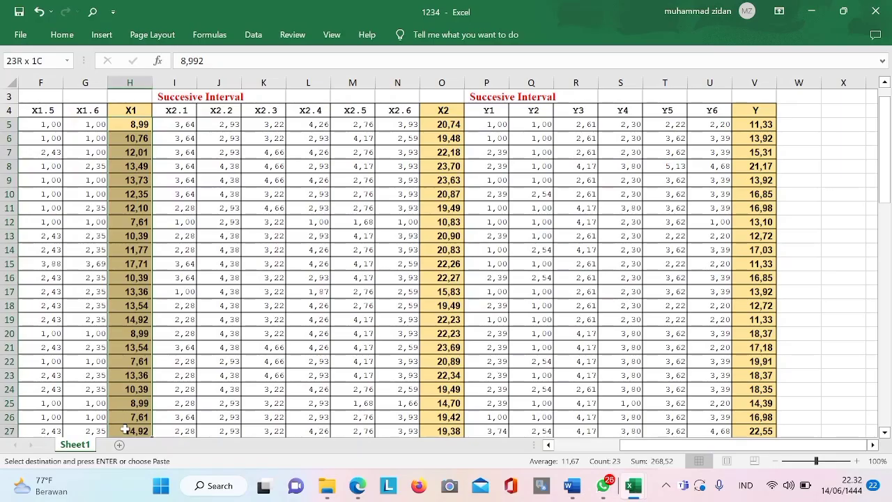
Select the X1 values in column H of the 1234 workbook, from row 5 down to the end of the data.
left_click_drag(124, 428, 128, 447)
left_click_drag(127, 448, 128, 448)
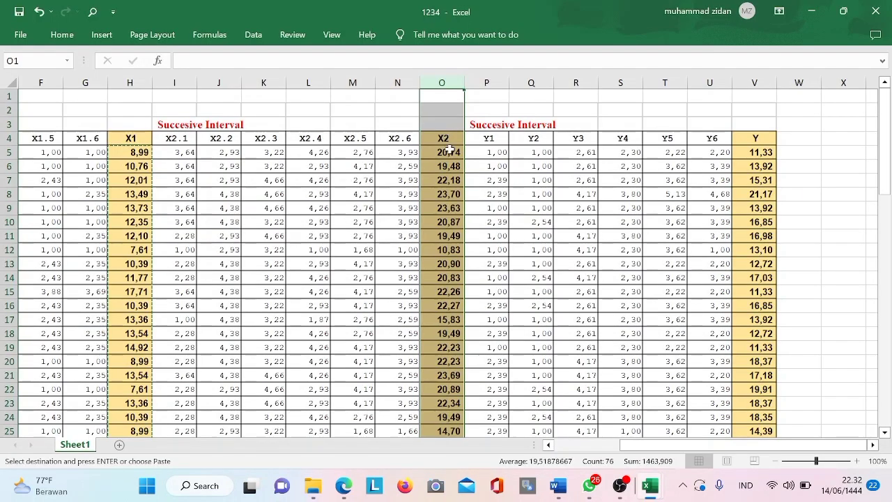
Copy the X2 values in cells O5 to O79 of the 1234 workbook and minimise the workbook.
left_click_drag(449, 150, 449, 180)
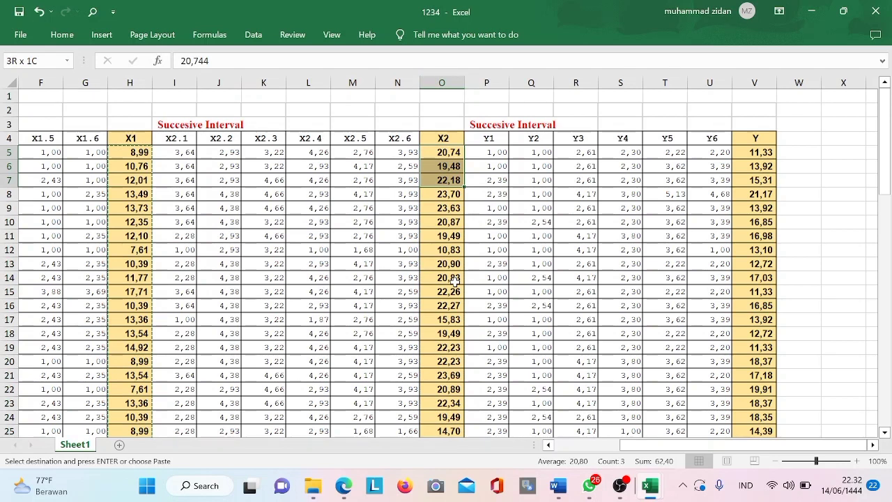
left_click_drag(453, 279, 449, 377)
key("ctrl+c")
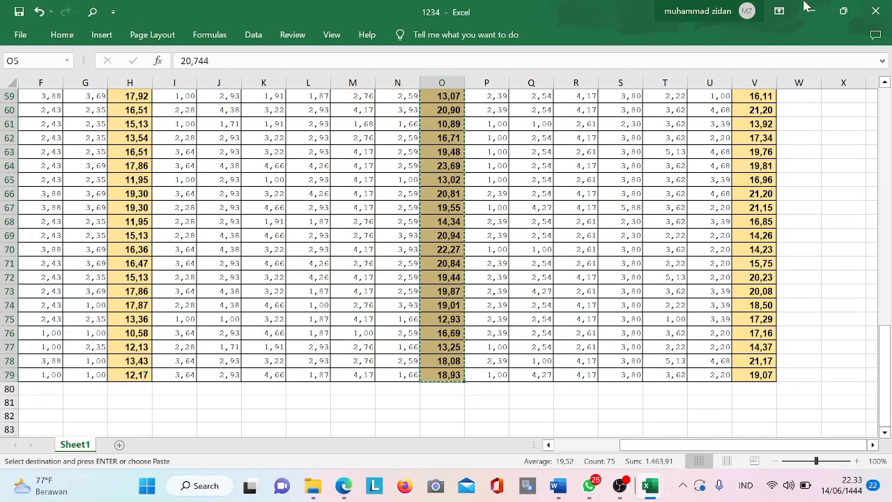
left_click(807, 10)
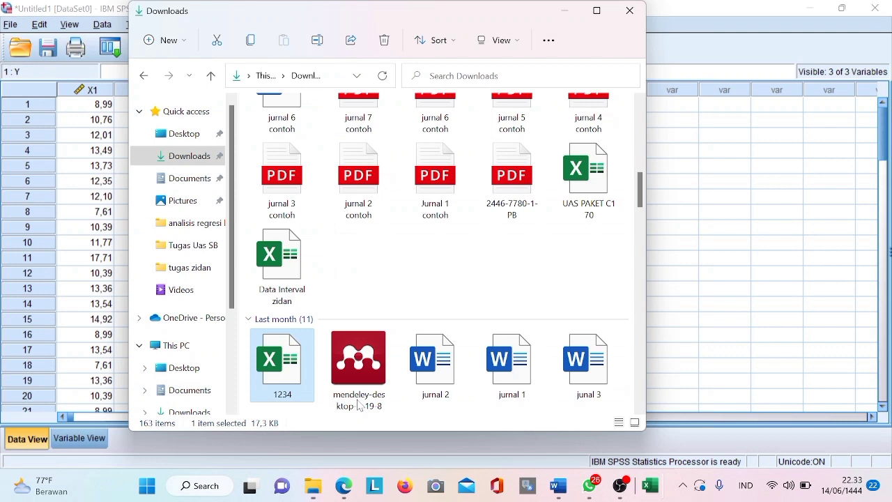
Return to the 1234 workbook in Excel, copy the Y values in cells V5 to V79 and minimise the workbook.
left_click(650, 485)
left_click(727, 418)
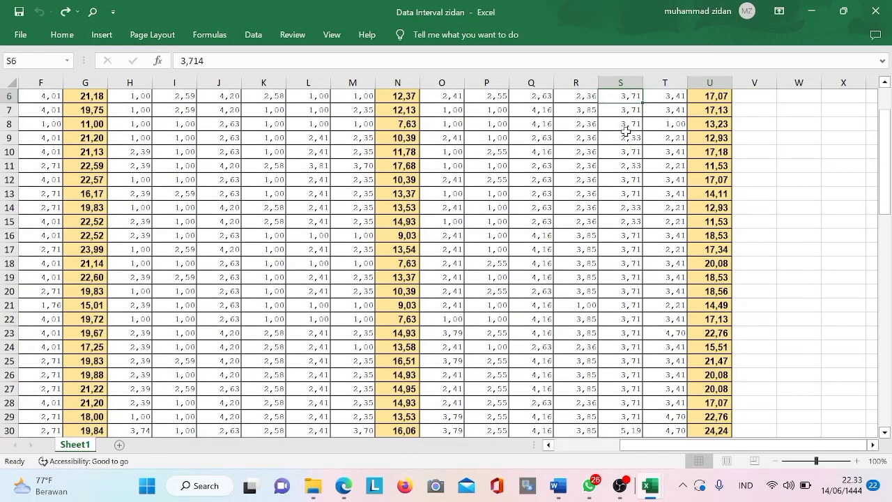
left_click(65, 11)
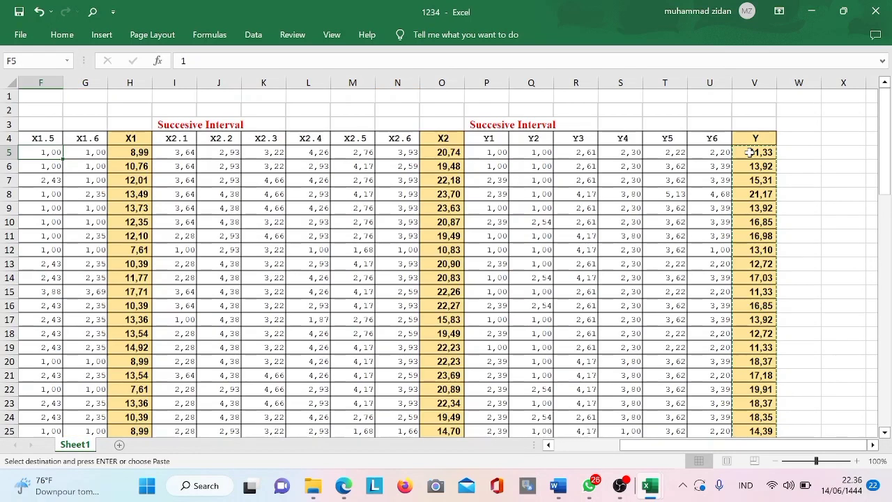
scroll(749, 152, "down", 20)
scroll(745, 348, "down", 5)
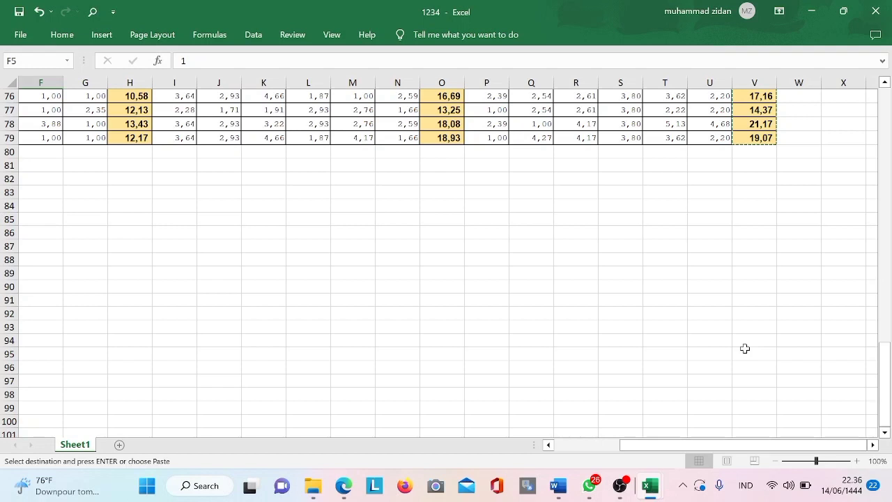
left_click(812, 10)
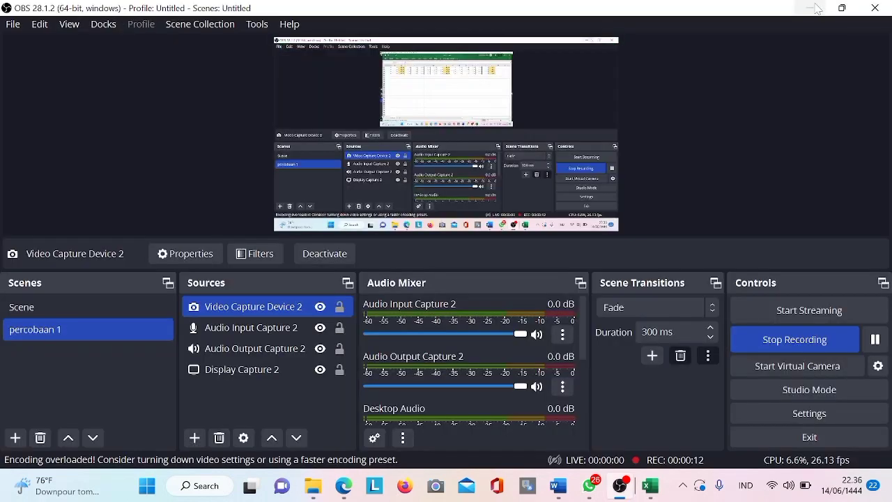
Switch to the SPSS data set, paste the copied values into the Y column from row 1 and check the last rows.
left_click(817, 7)
left_click(752, 28)
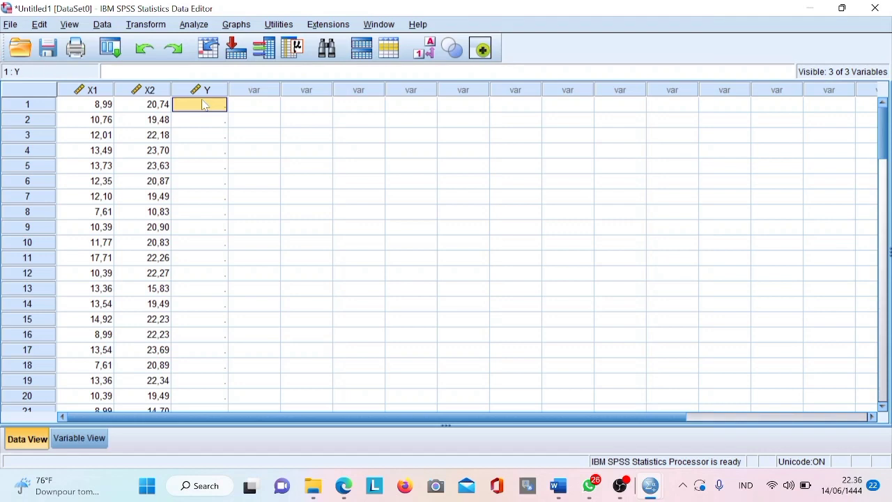
key("ctrl+v")
scroll(206, 220, "down", 8)
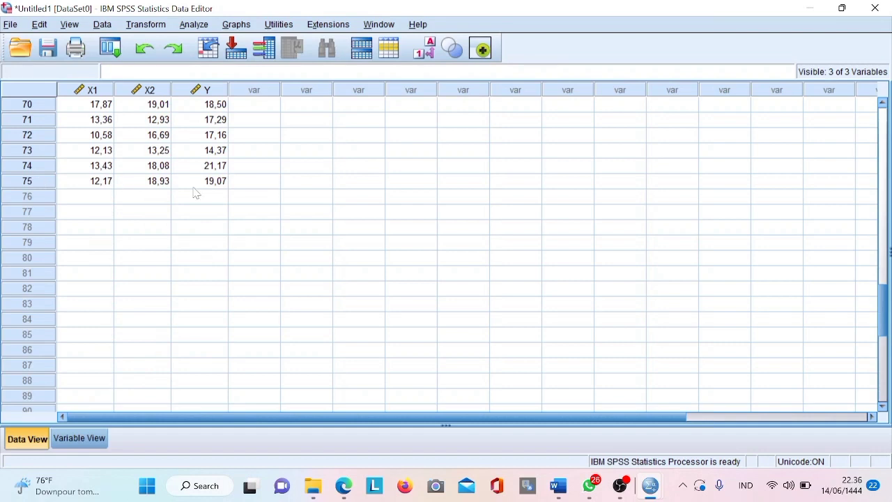
Set up a linear regression with X1 and X2 as independent variables and Kepuasan Pelanggan [Y] as the dependent variable.
left_click(194, 25)
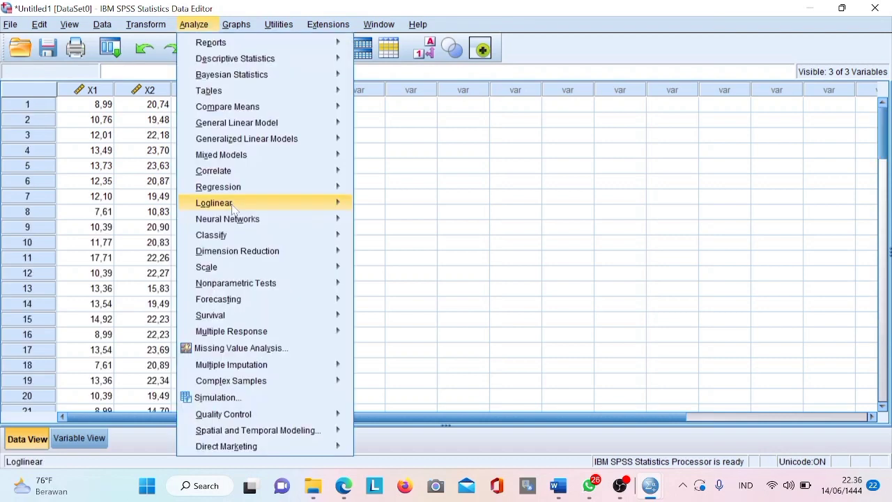
mouse_move(244, 189)
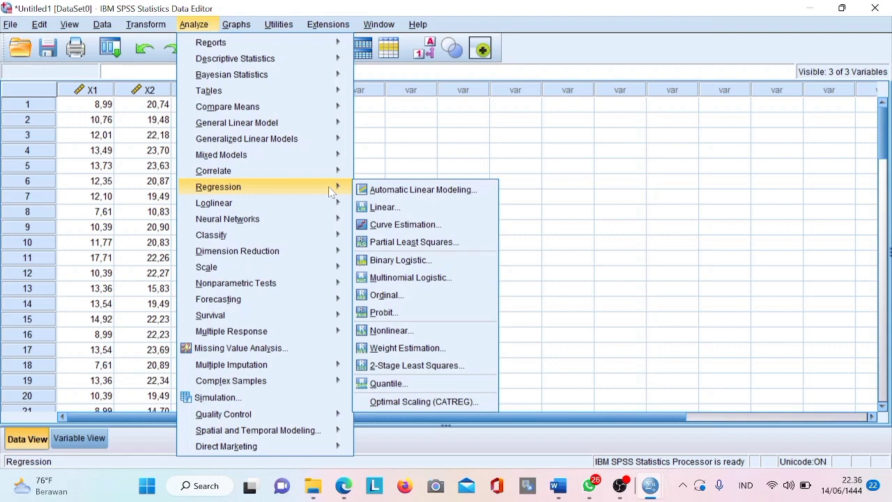
left_click(385, 207)
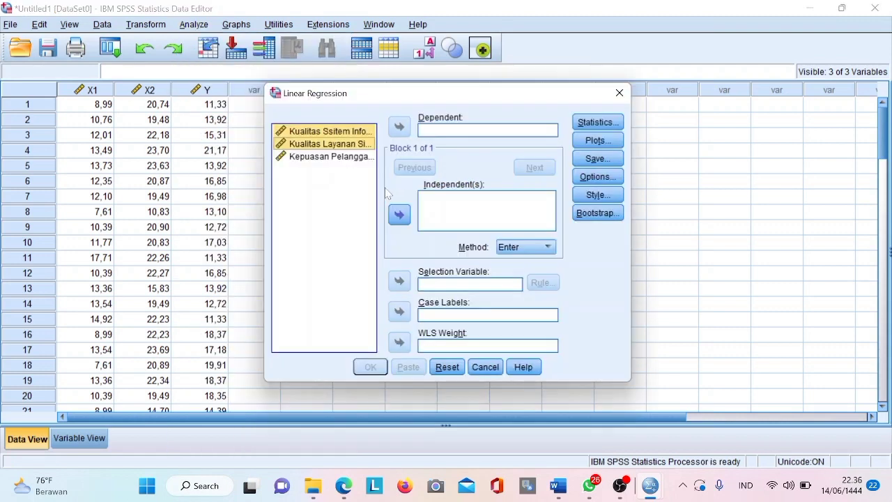
left_click(400, 214)
left_click(364, 156)
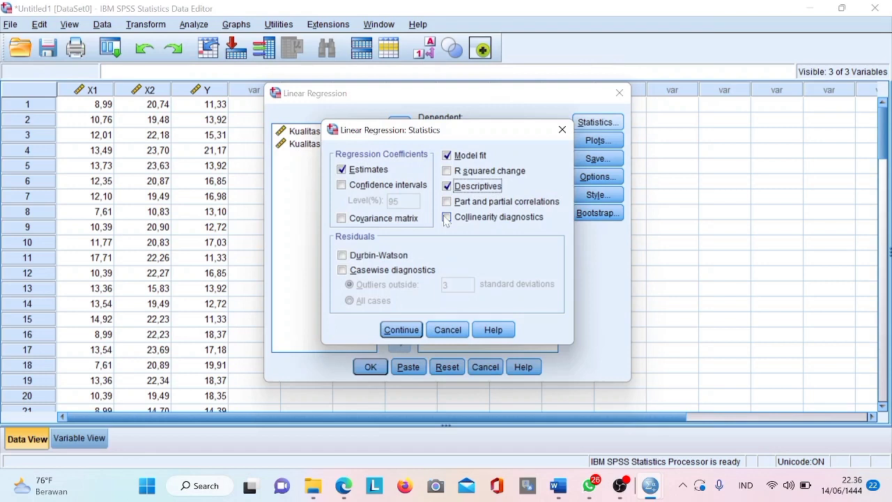
Include Descriptives, Collinearity diagnostics and Durbin-Watson in the regression statistics.
left_click(446, 217)
left_click(342, 255)
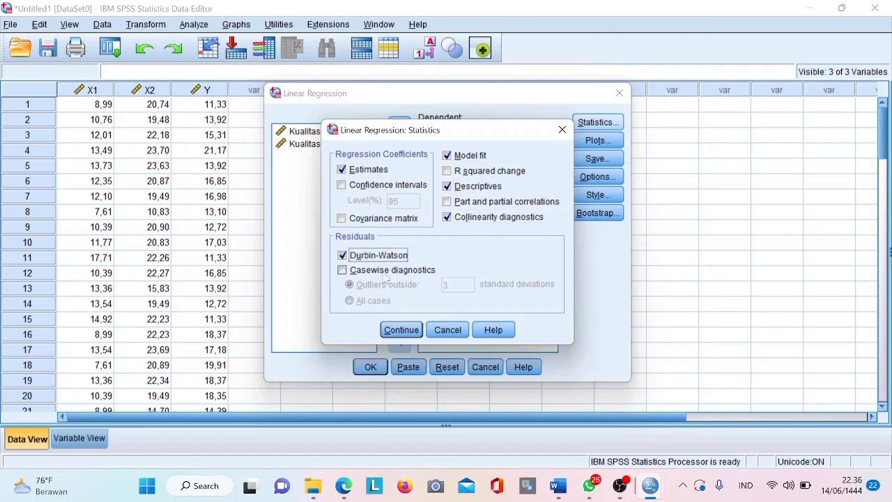
left_click(407, 331)
Add a histogram and a normal probability plot of the standardized residuals to the regression output.
left_click(598, 140)
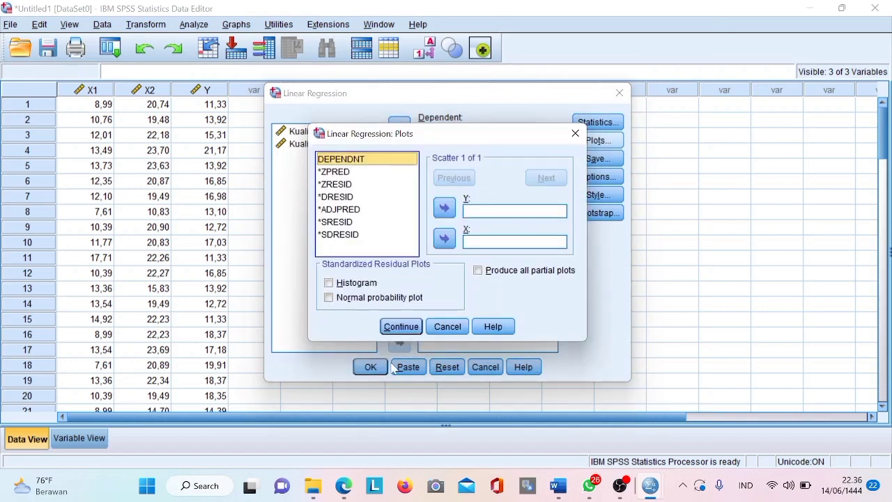
left_click(328, 282)
left_click(328, 297)
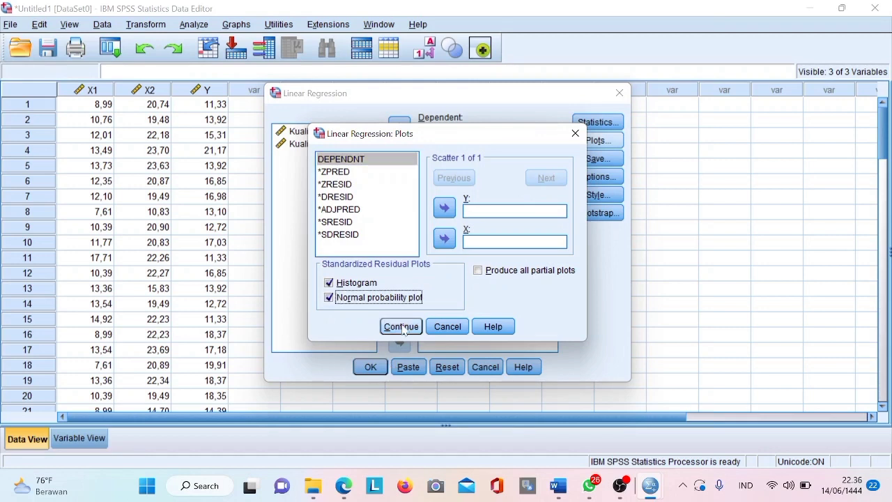
left_click(400, 326)
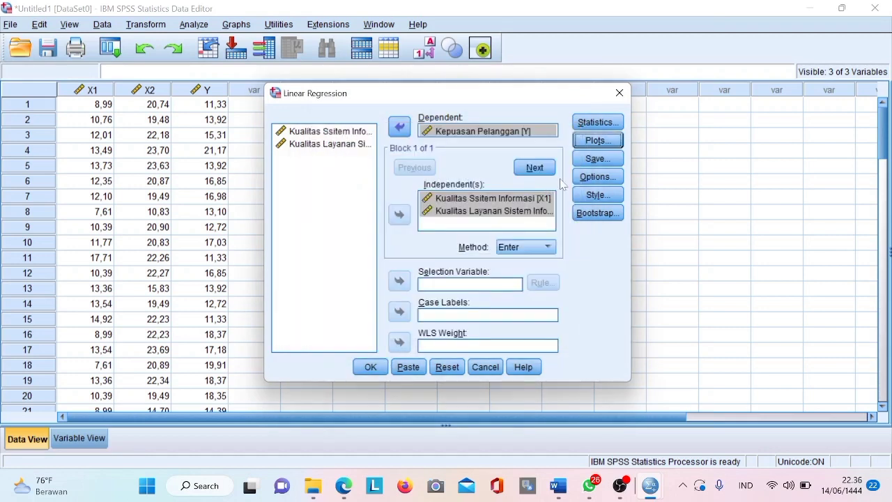
Save the unstandardized residuals as a new variable and run the linear regression.
left_click(597, 158)
left_click(402, 424)
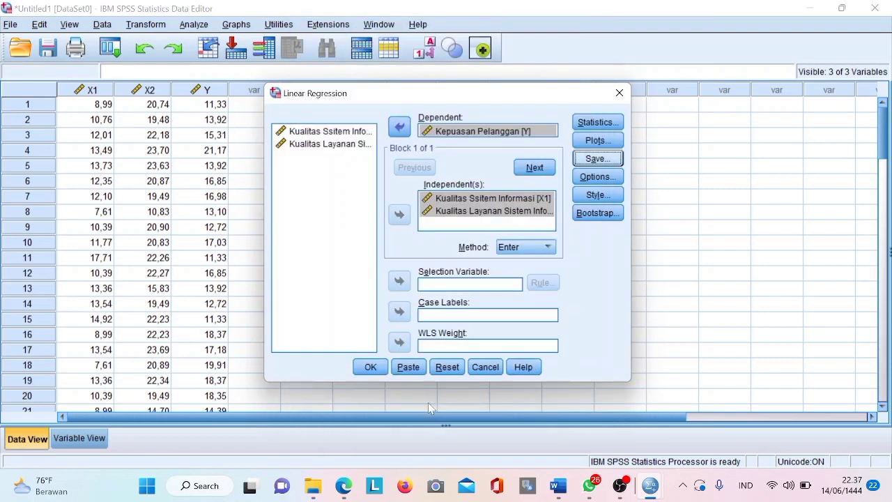
left_click(369, 369)
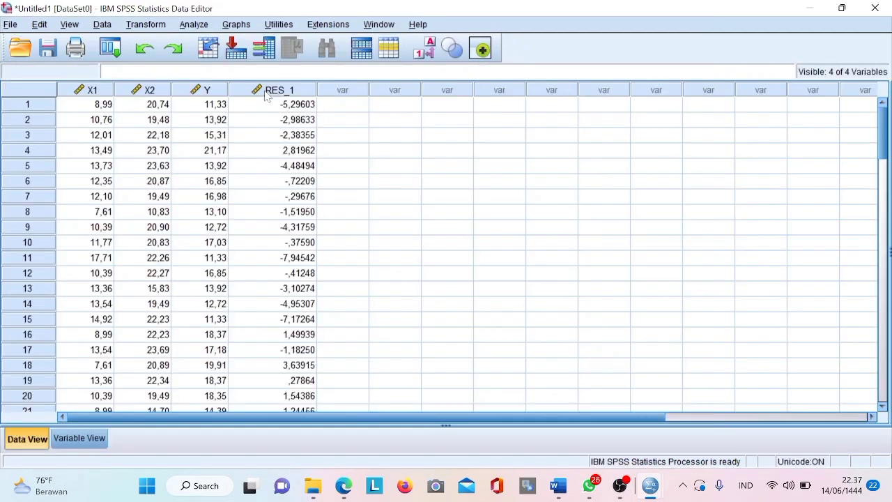
Run a legacy one-sample Kolmogorov-Smirnov test on the unstandardized residual with Normal as the test distribution.
left_click(266, 96)
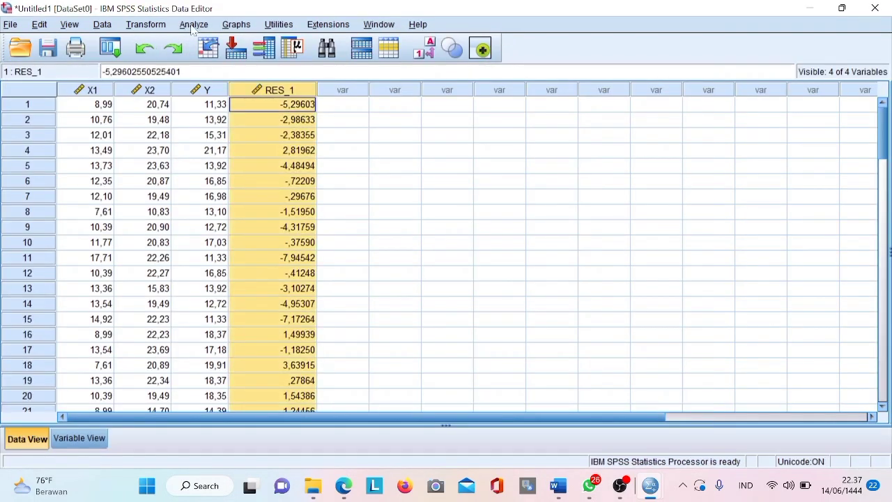
left_click(193, 26)
mouse_move(285, 284)
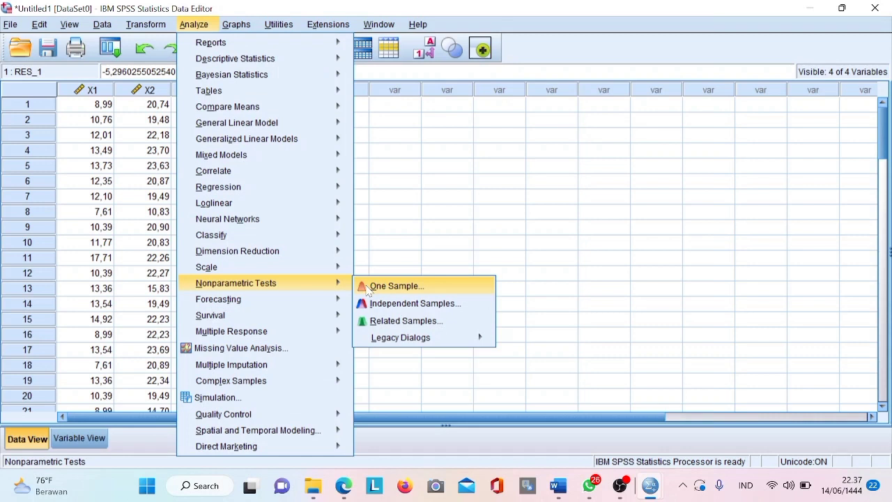
mouse_move(388, 337)
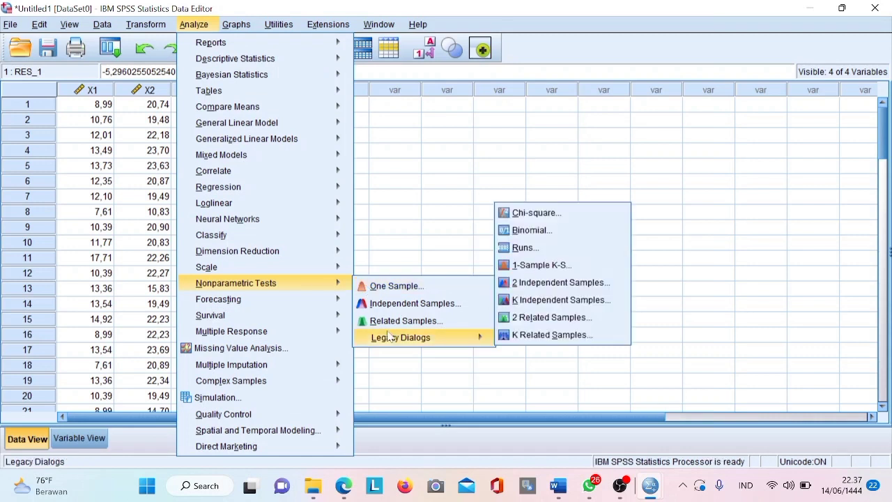
left_click(539, 271)
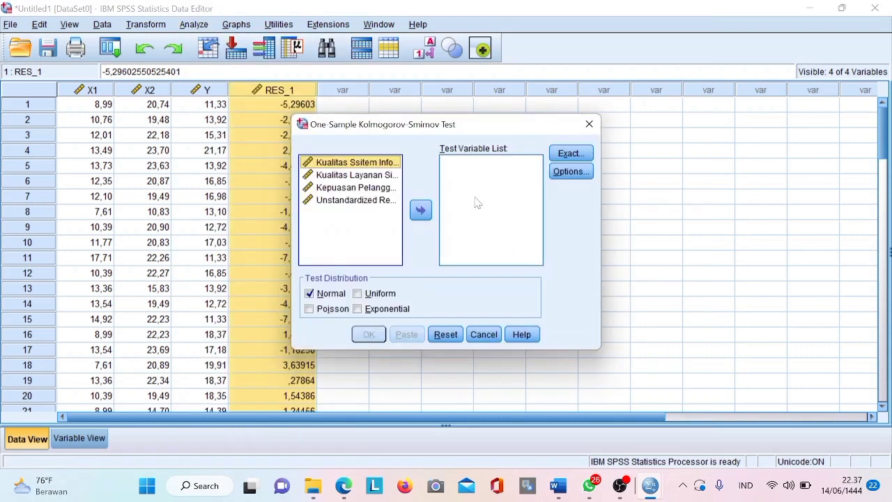
left_click(356, 201)
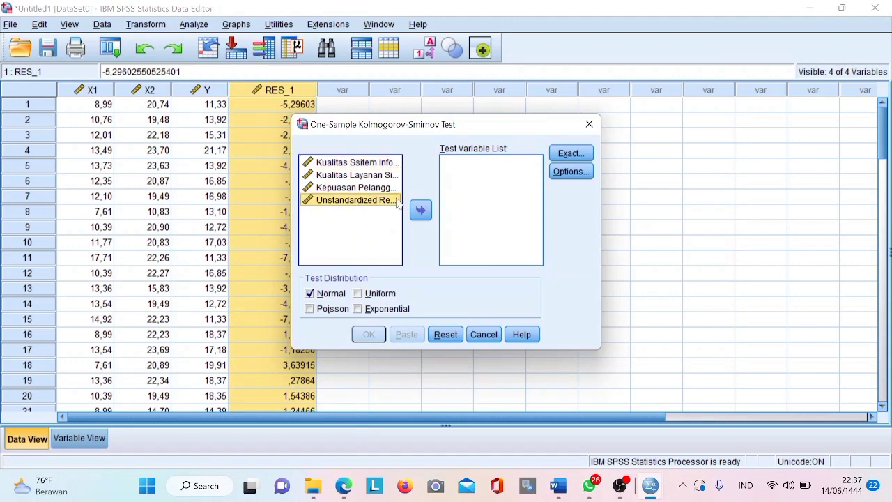
left_click(420, 211)
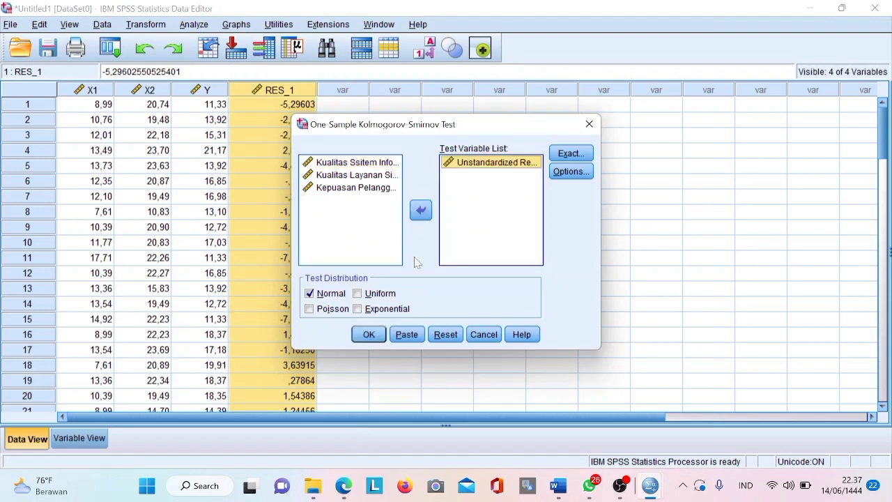
left_click(368, 333)
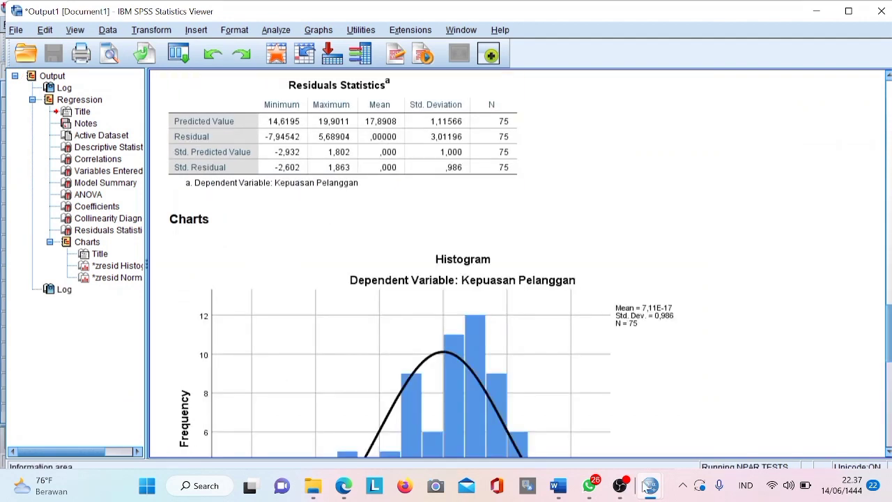
Return to the data set and start computing a new variable with Abs_ResY as the target name.
mouse_move(648, 488)
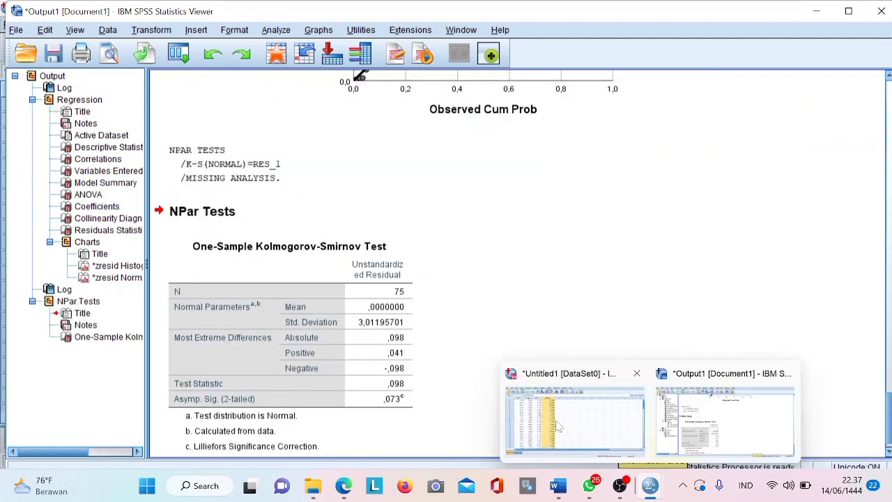
left_click(557, 426)
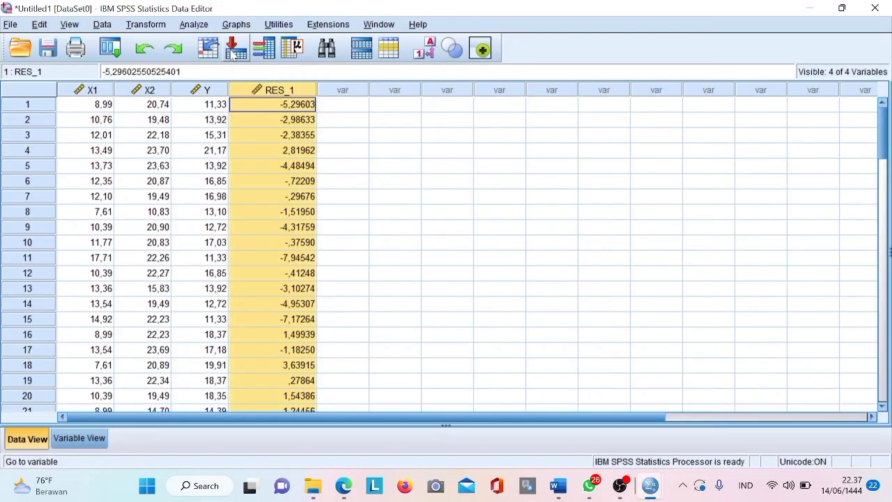
left_click(143, 24)
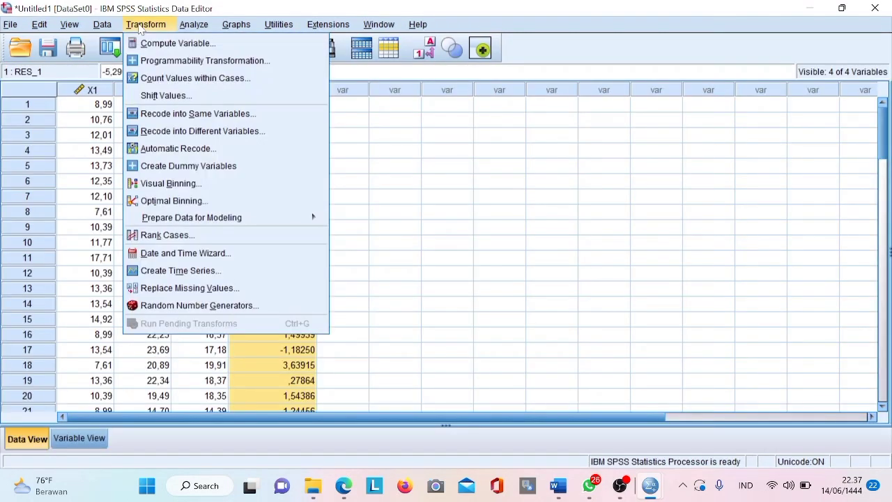
left_click(174, 43)
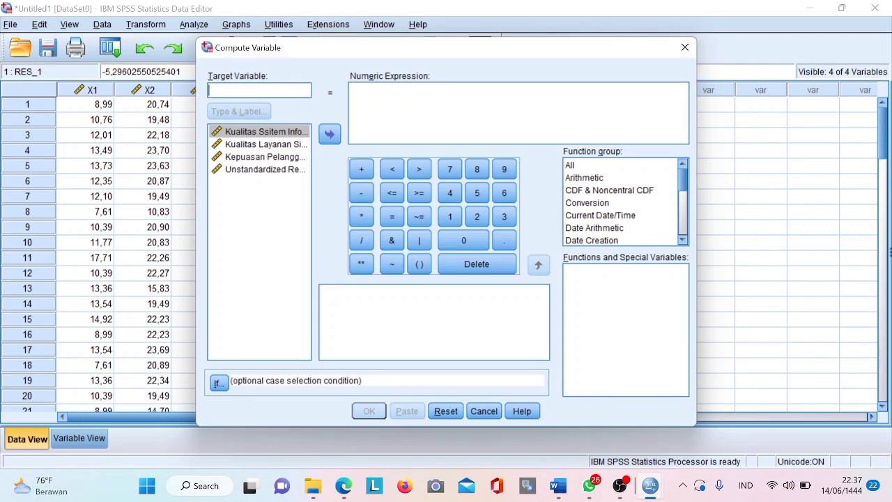
type("Abs")
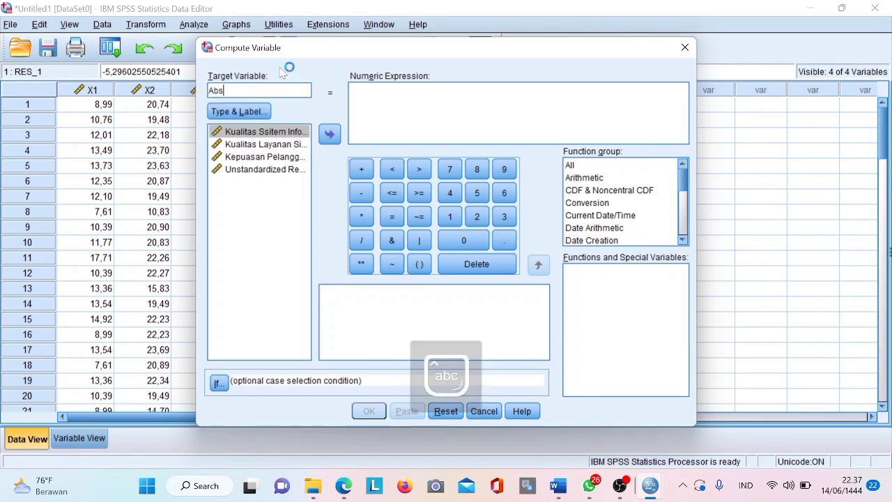
type("_R")
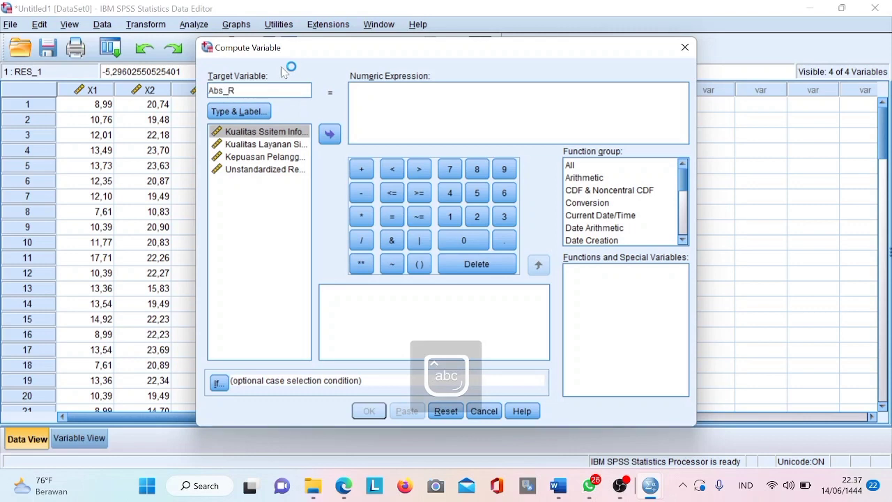
type("es")
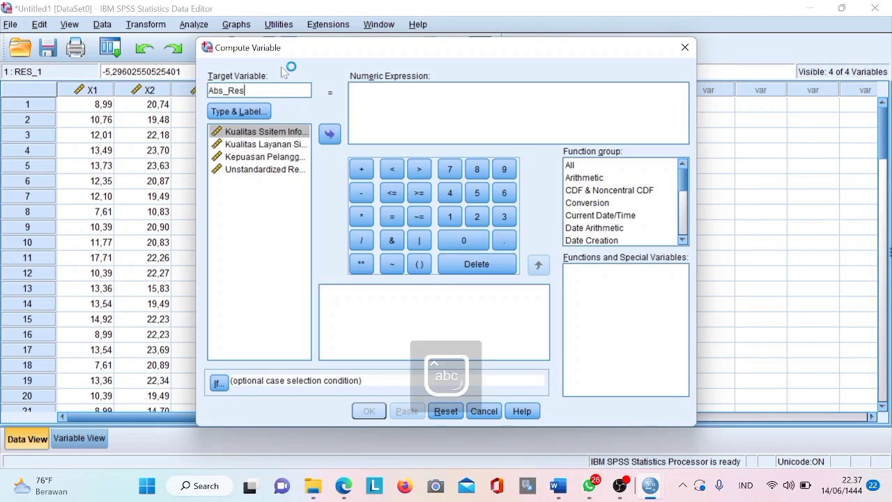
type("Y")
Define the numeric expression as ABS(RES_1) using the Abs function from the All group, and run the computation.
left_click(579, 167)
left_click(584, 346)
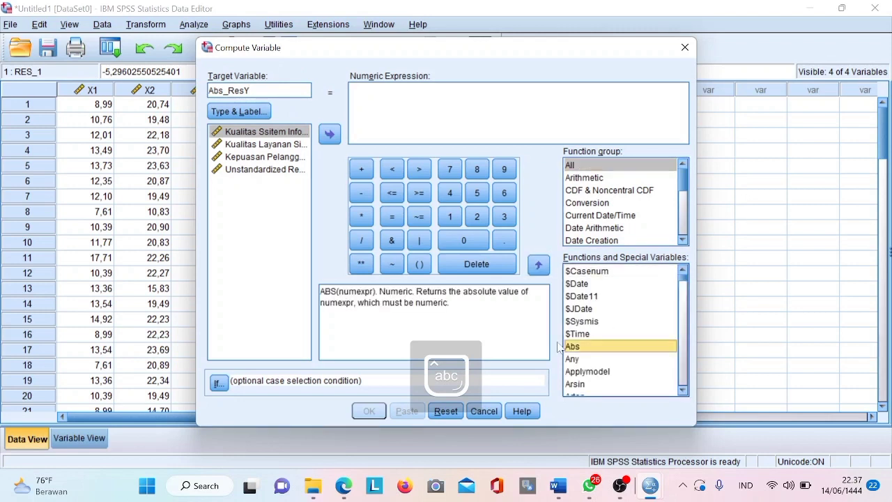
double_click(576, 347)
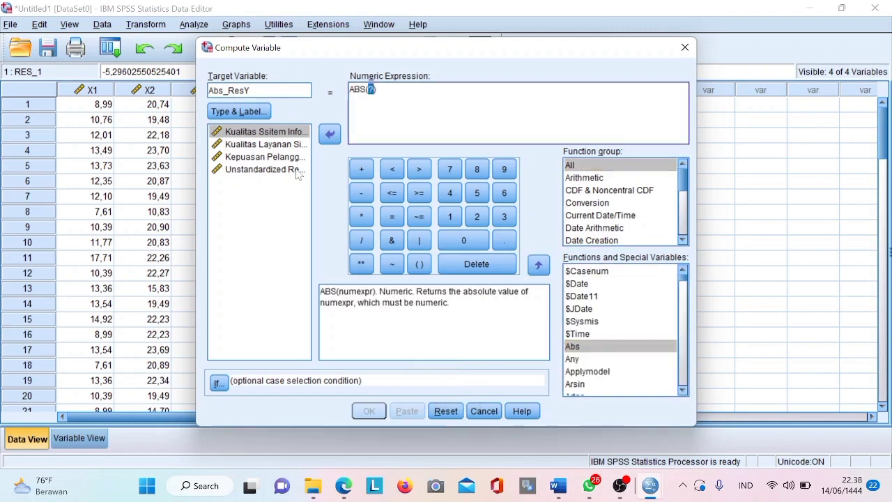
double_click(270, 170)
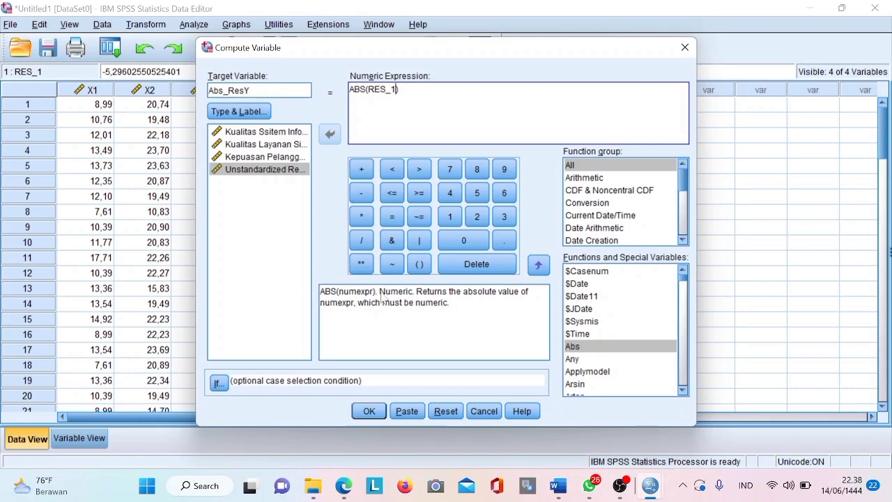
left_click(375, 411)
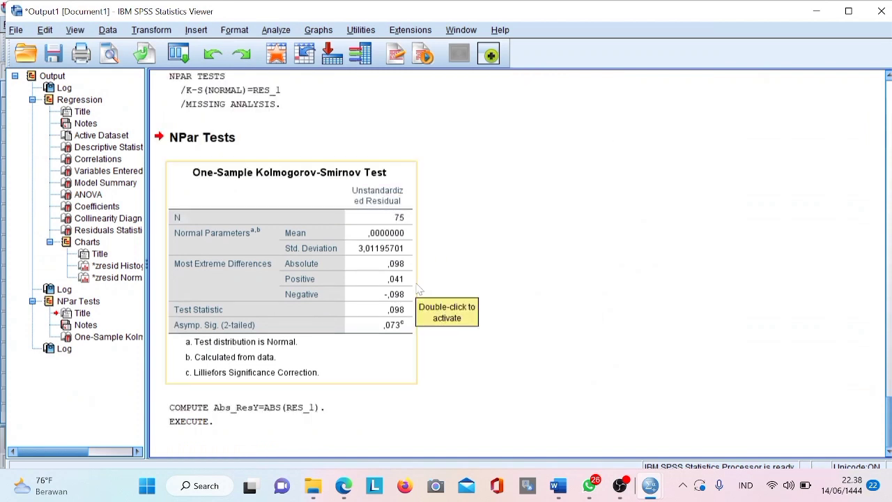
scroll(418, 290, "up", 10)
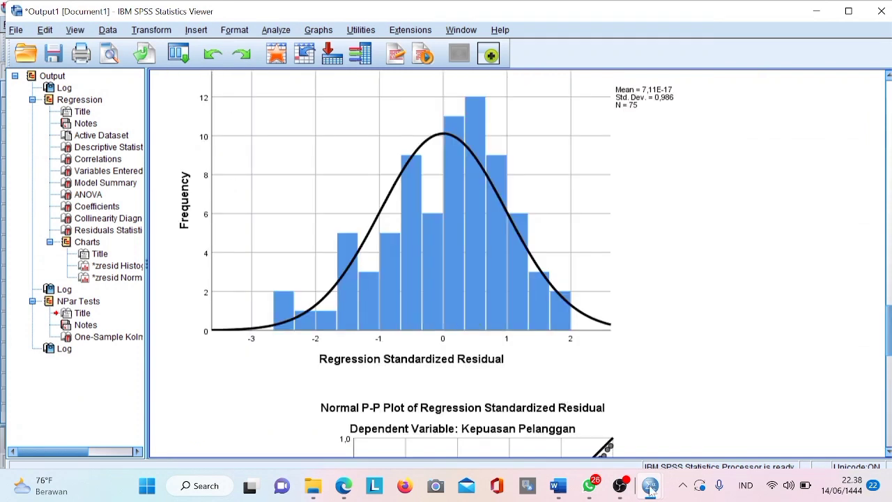
Return to the data set, open Linear Regression and replace the dependent variable Kepuasan Pelanggan with Abs_ResY.
mouse_move(649, 487)
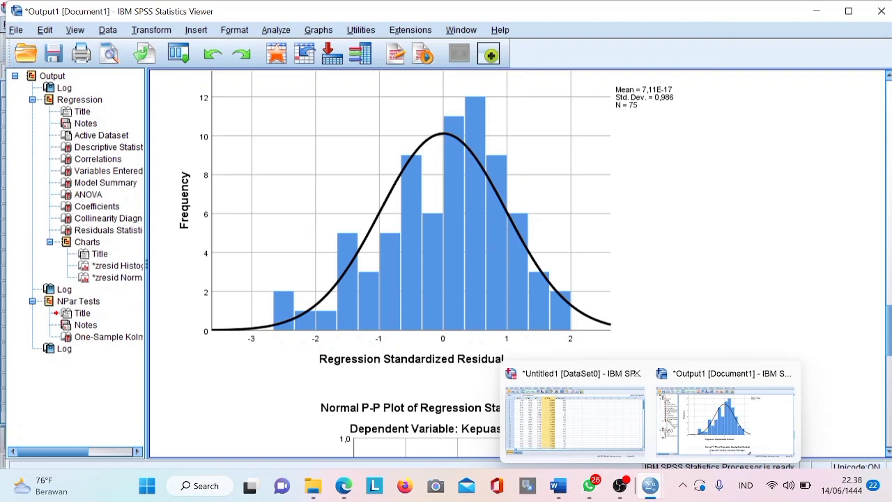
left_click(575, 417)
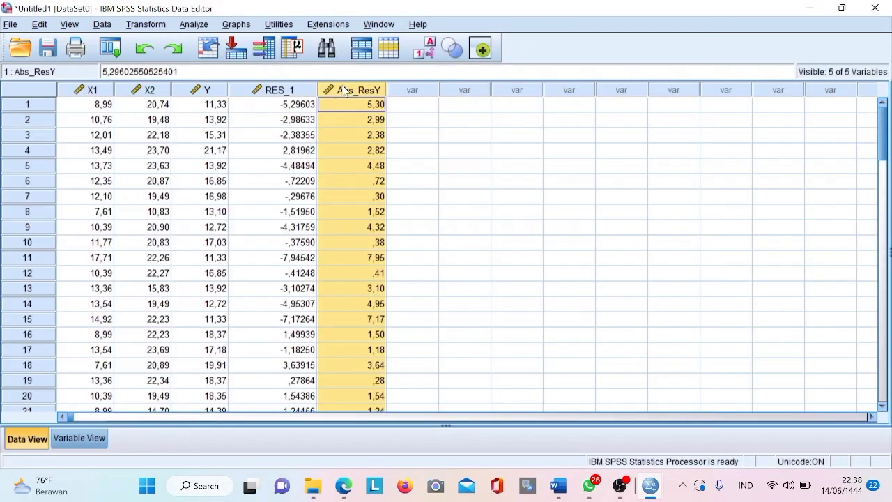
left_click(194, 24)
mouse_move(380, 188)
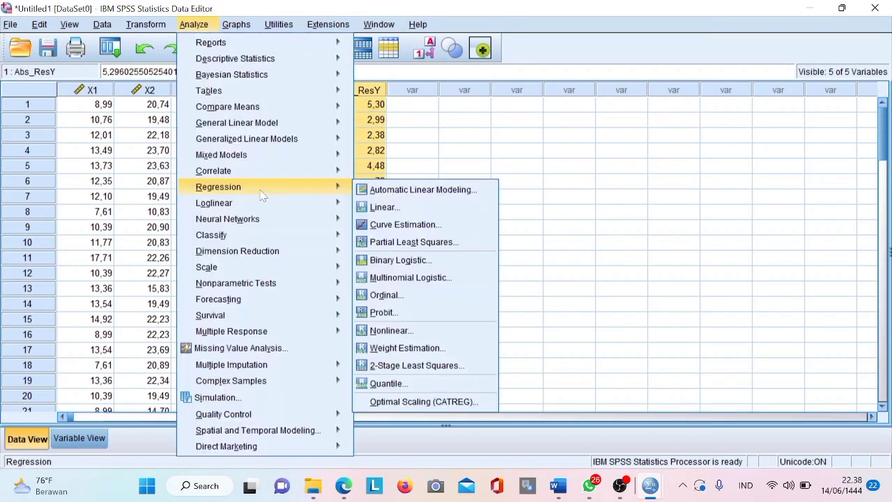
left_click(379, 209)
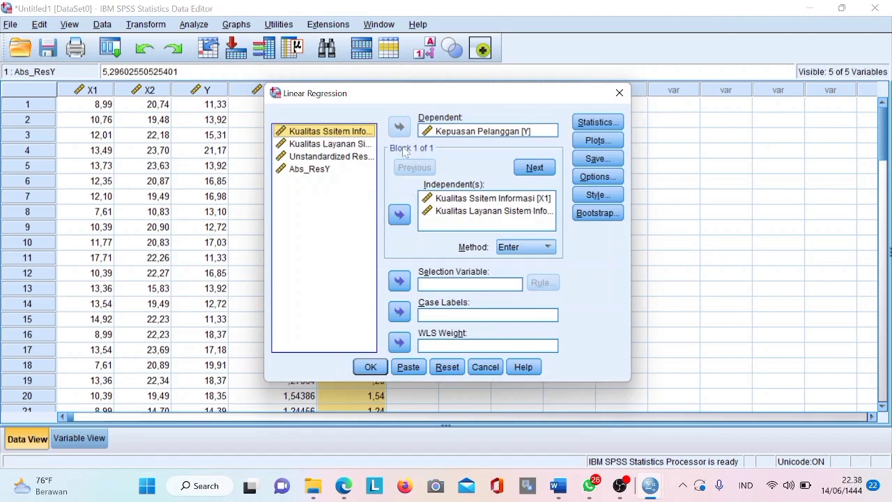
left_click(426, 132)
left_click(399, 126)
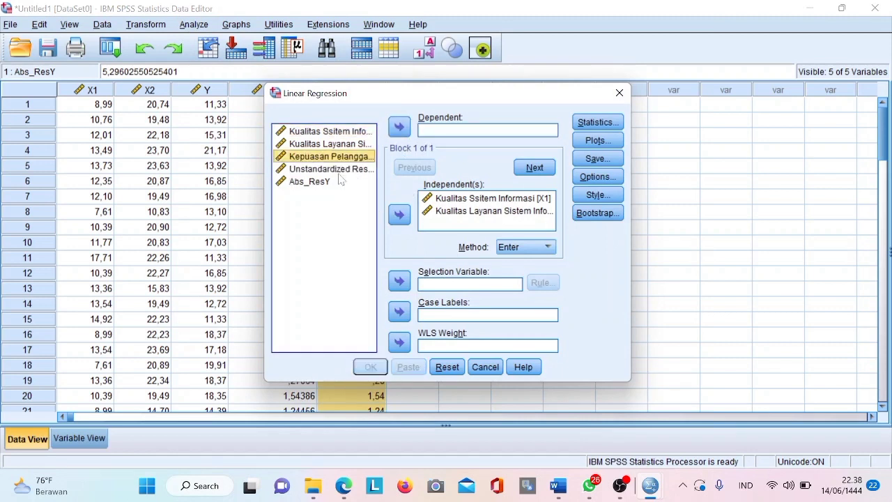
left_click(341, 181)
left_click(400, 126)
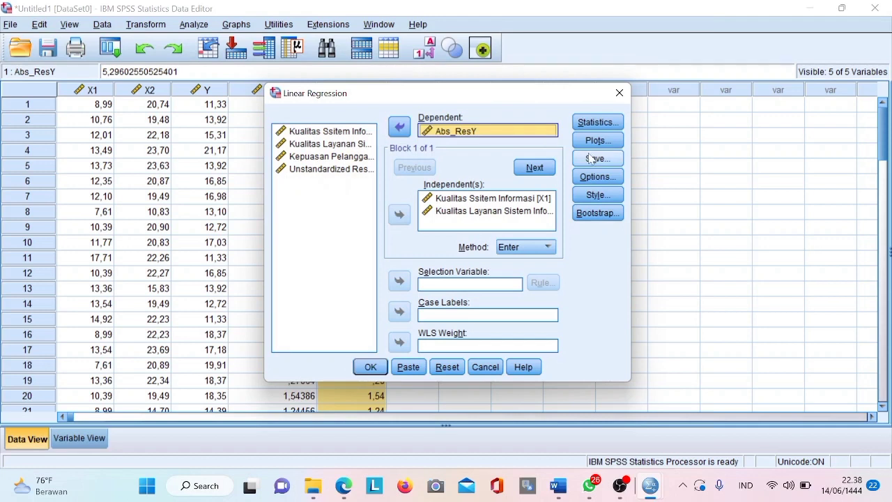
Turn off the Descriptives, Collinearity diagnostics and Durbin-Watson statistics for the regression.
left_click(591, 123)
left_click(447, 186)
left_click(448, 216)
left_click(448, 217)
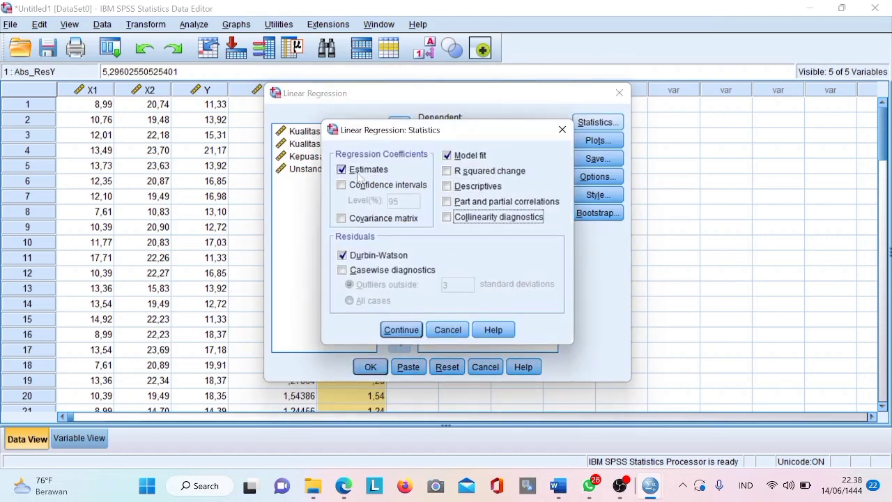
left_click(342, 255)
left_click(402, 330)
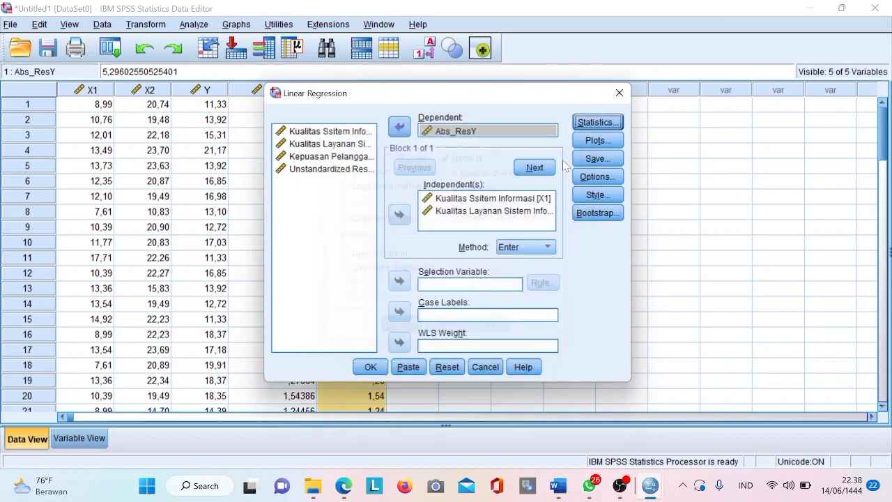
Define a scatterplot with *SRESID as Y and *ZPRED as X, and turn off the histogram and normal probability plot.
left_click(589, 143)
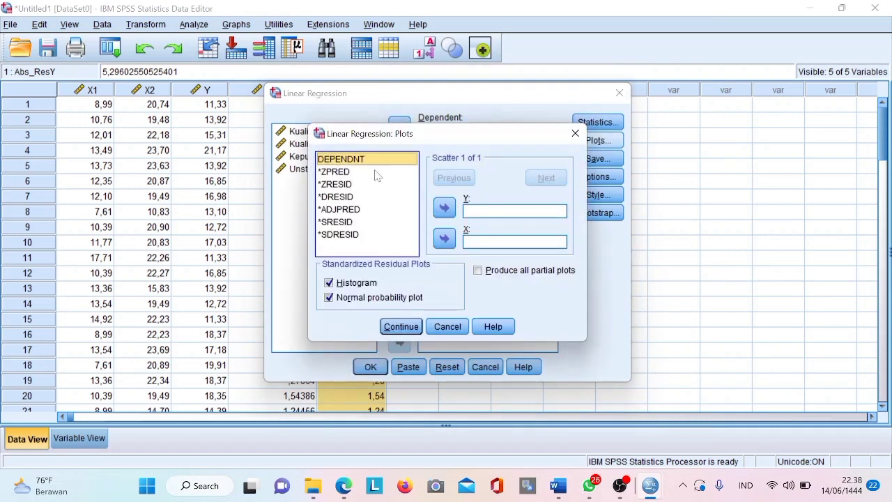
left_click(365, 173)
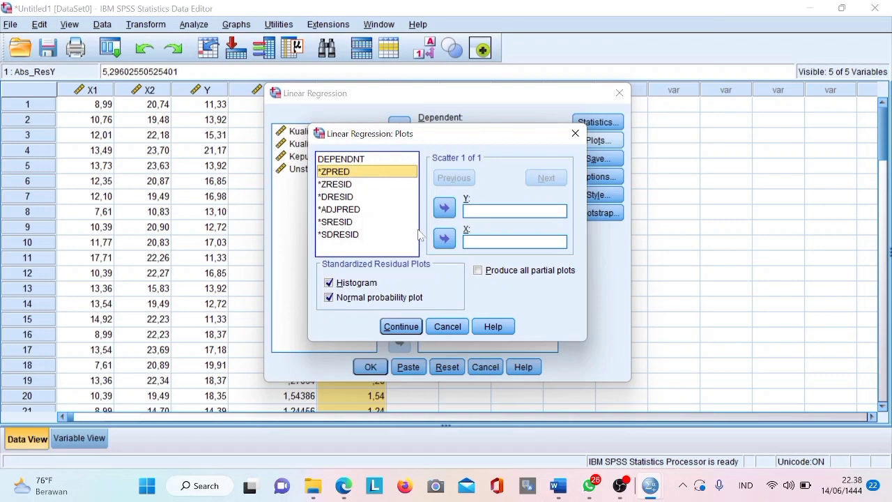
left_click(444, 238)
left_click(372, 223)
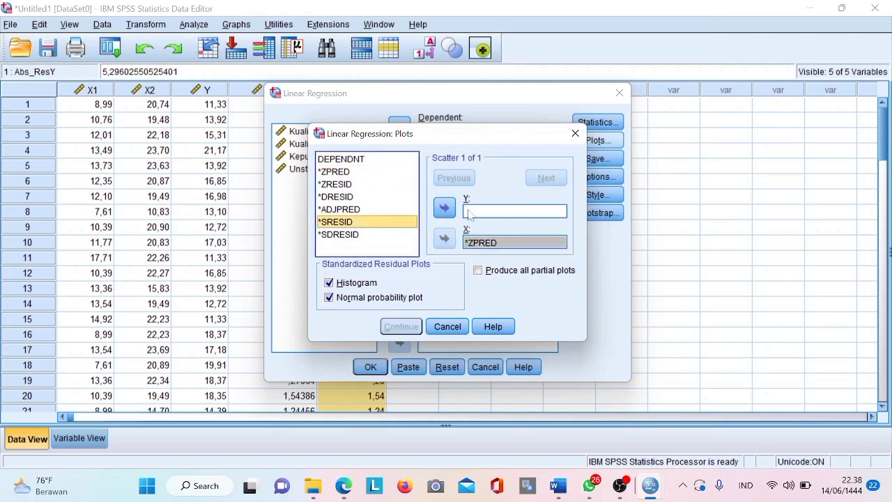
left_click(444, 208)
left_click(369, 285)
left_click(361, 301)
left_click(408, 327)
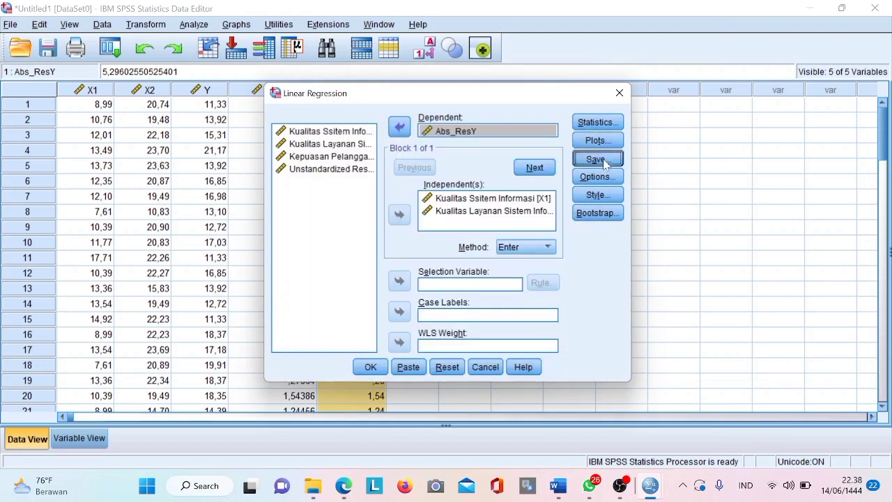
Turn off saving of the unstandardized residuals and run the linear regression on Abs_ResY.
left_click(595, 159)
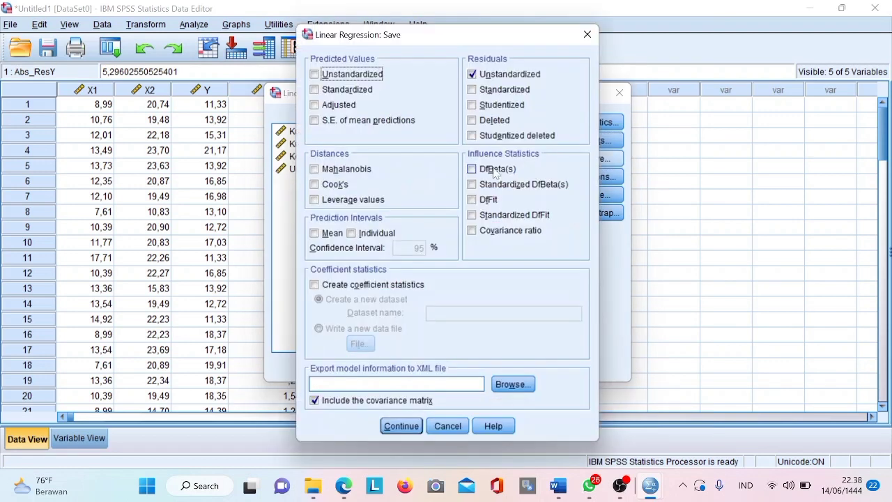
left_click(472, 74)
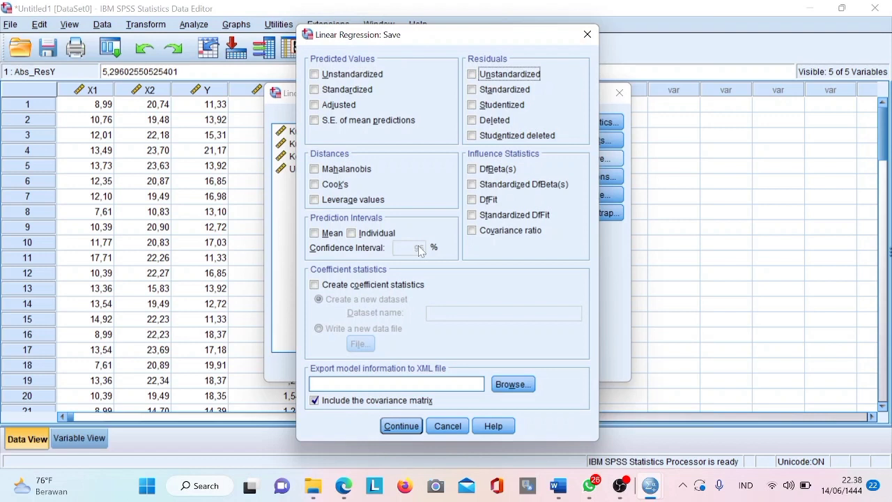
left_click(400, 427)
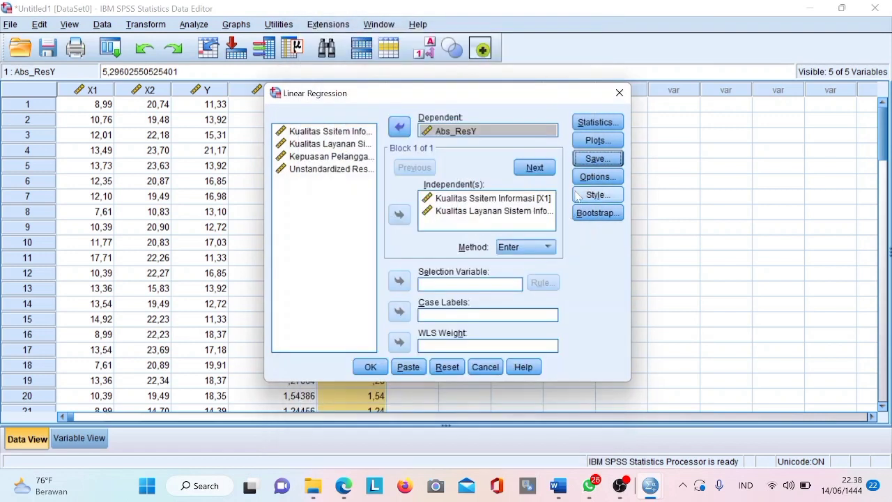
left_click(374, 367)
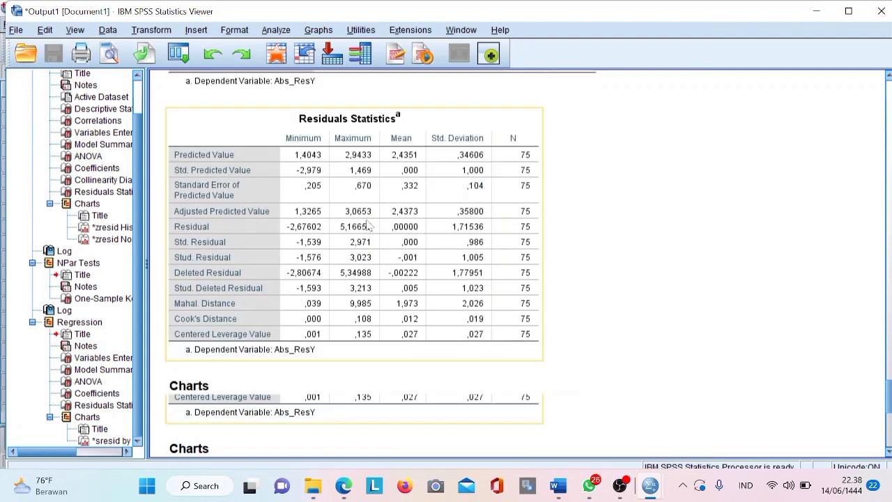
Save the output in the Tugas Uas SB folder as "Output hasil linear berganda kasus 2" followed by the person's first name.
left_click(15, 29)
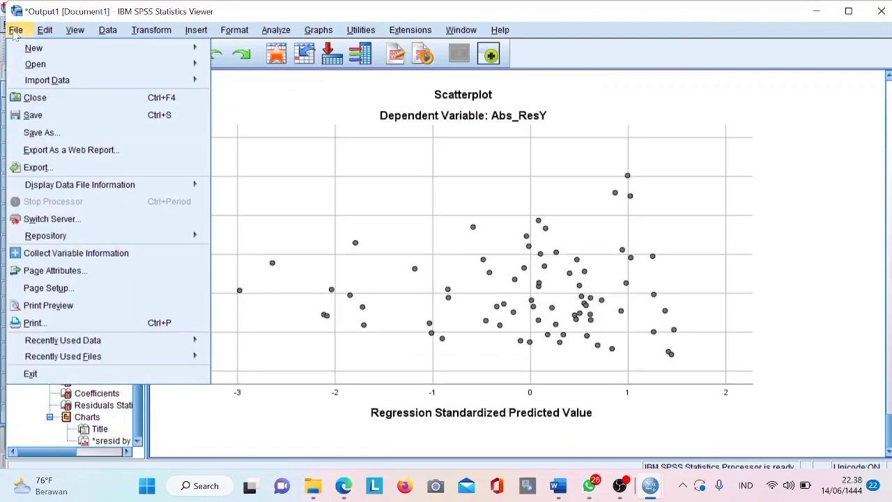
left_click(37, 118)
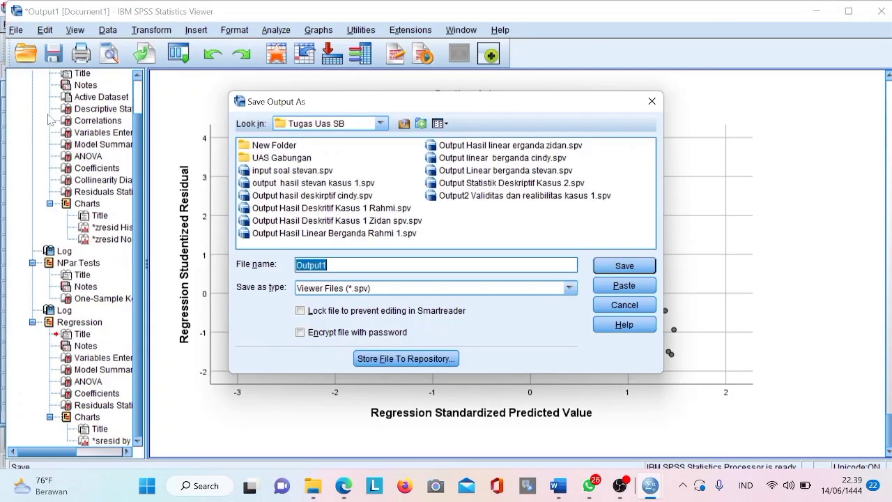
left_click(328, 264)
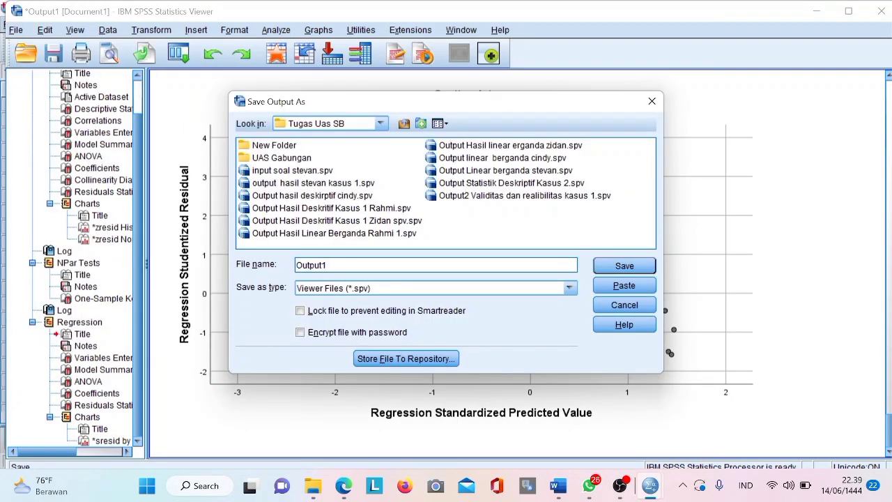
key("BackSpace")
type("hasi")
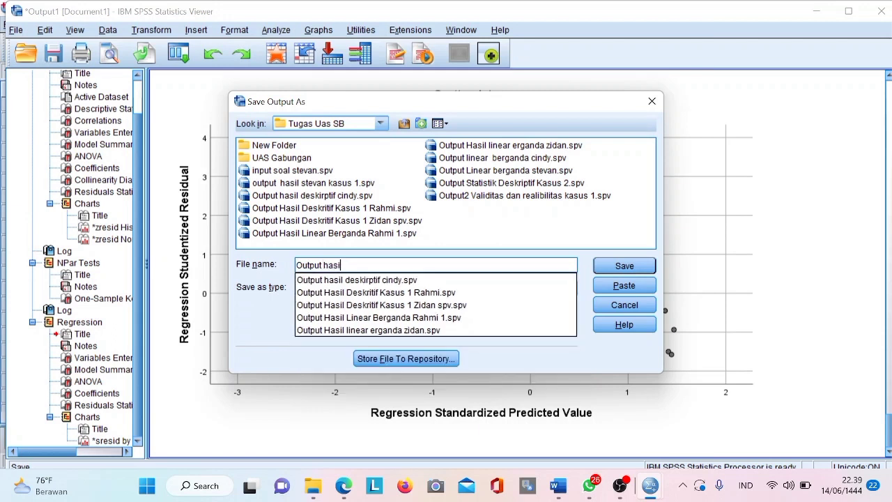
type("l line")
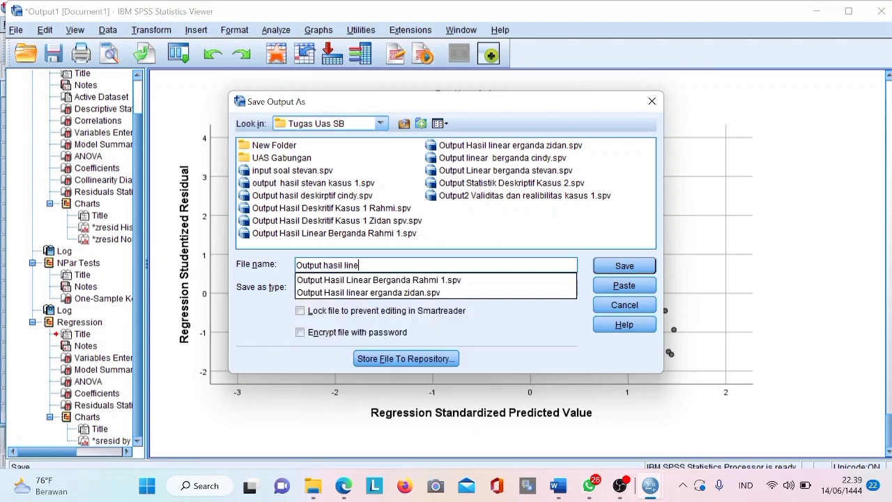
type("ar berganda")
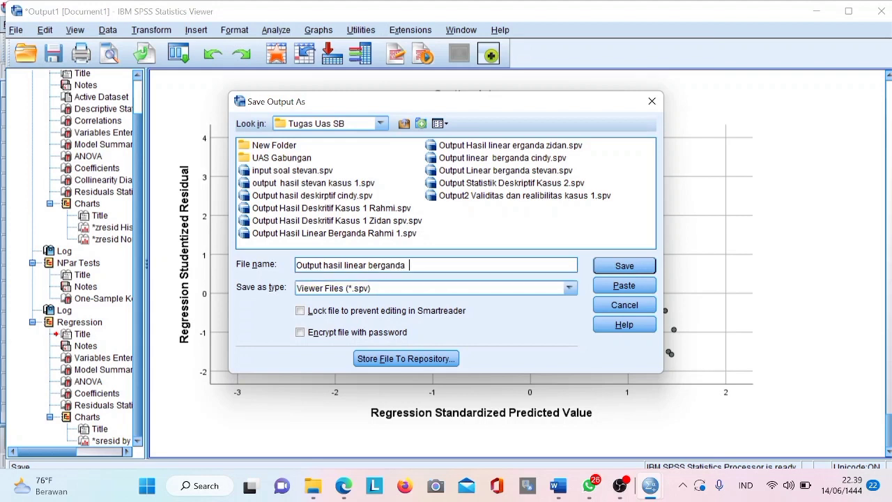
type(" kasus 11")
key("BackSpace")
key("BackSpace")
type("2 rahmi")
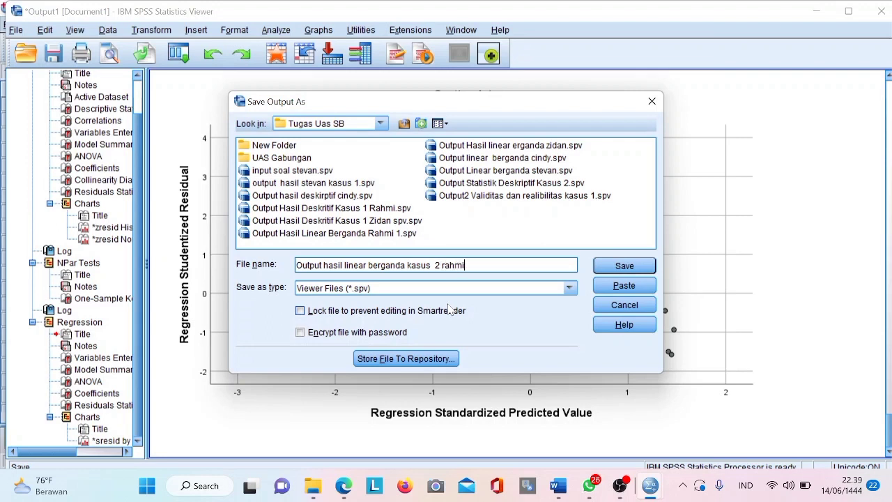
left_click(603, 269)
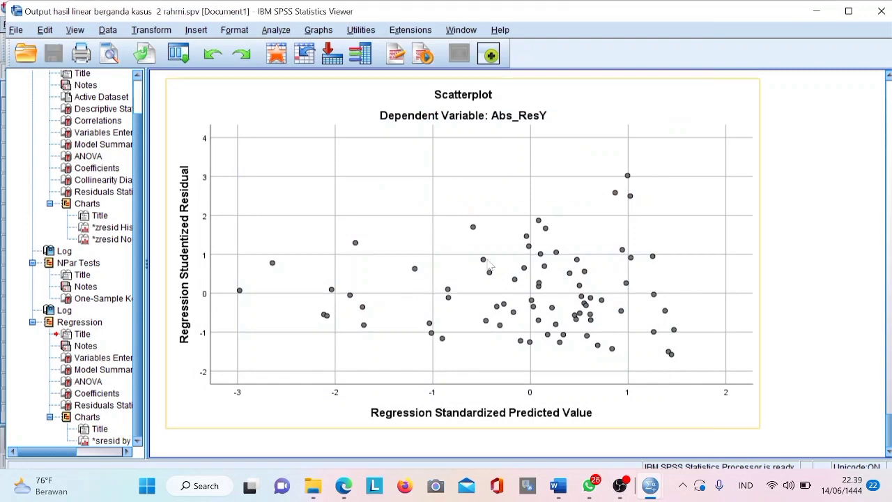
Set up an export of all the output as a Word/RTF (*.doc) document.
left_click(17, 33)
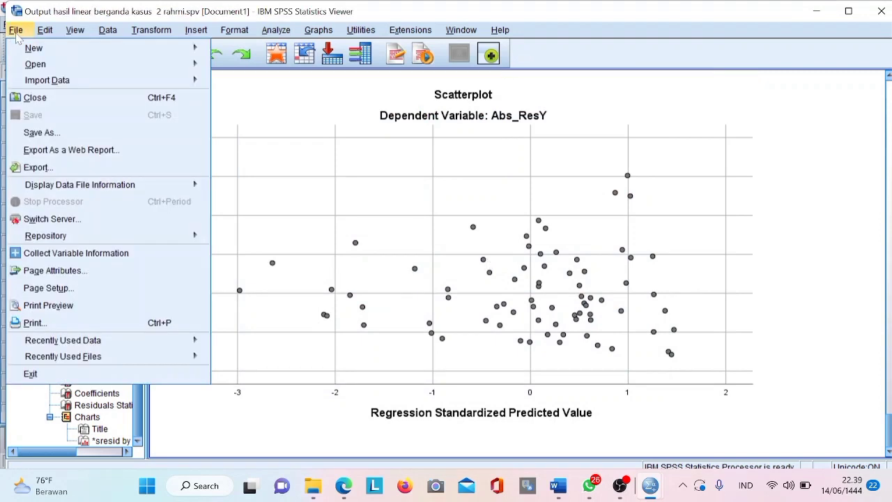
left_click(46, 170)
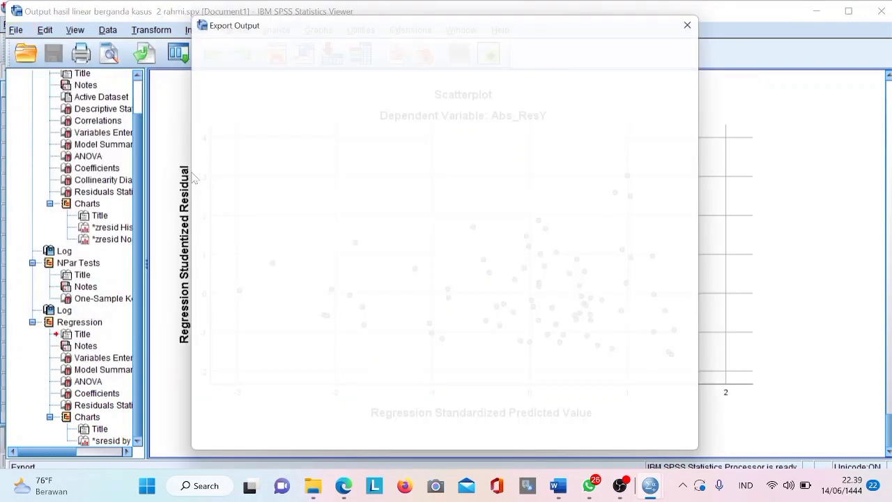
left_click(264, 108)
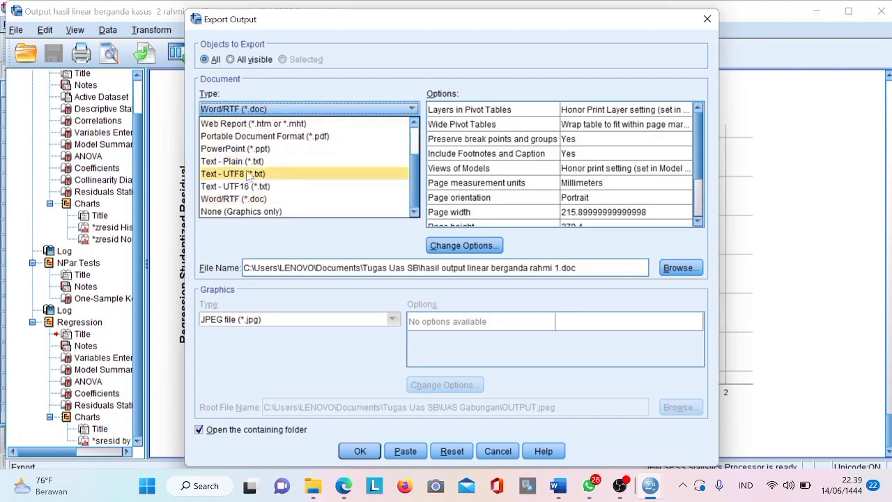
left_click(237, 199)
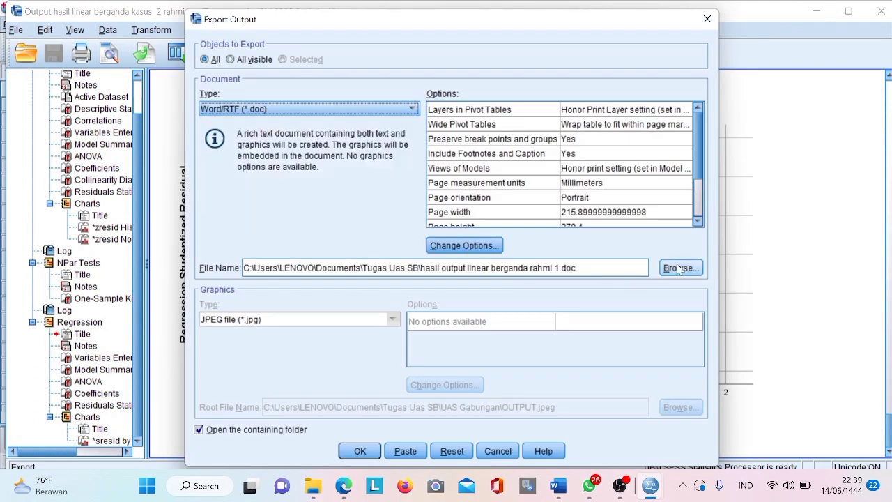
Name the export file in Tugas Uas SB "output hasil linear Berganda", the person's first name, and "kasus 2".
left_click(677, 271)
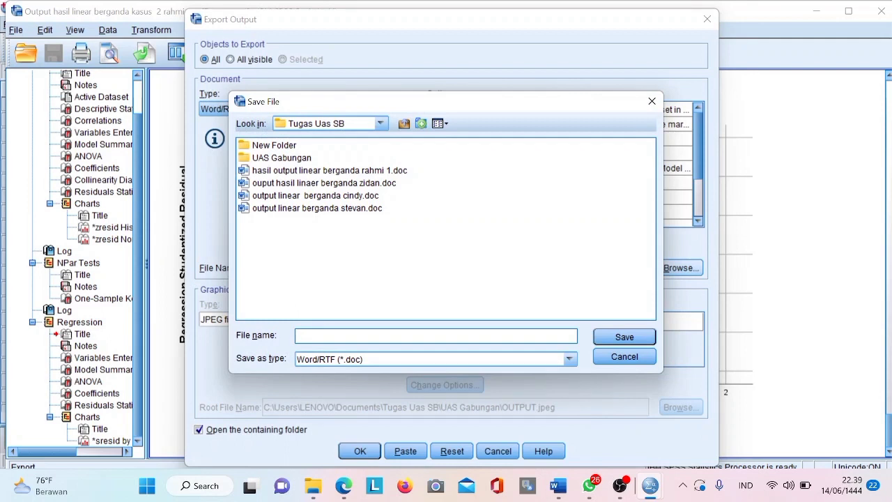
type("ou")
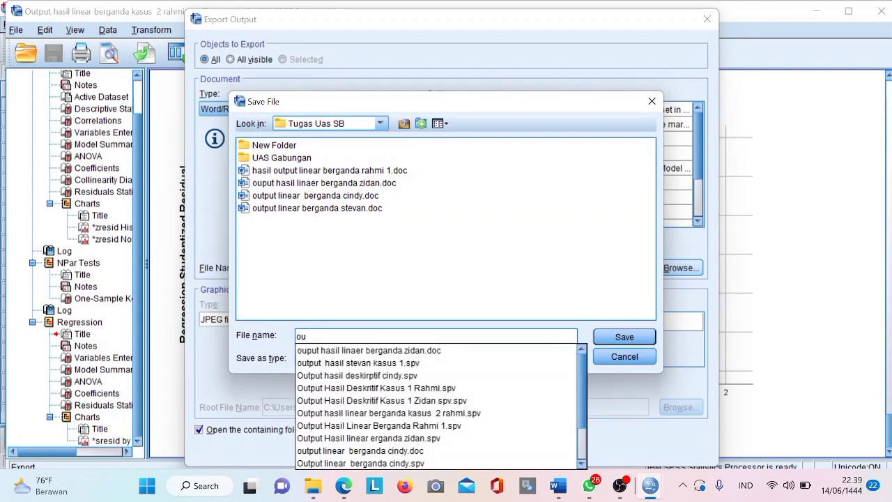
type("tput")
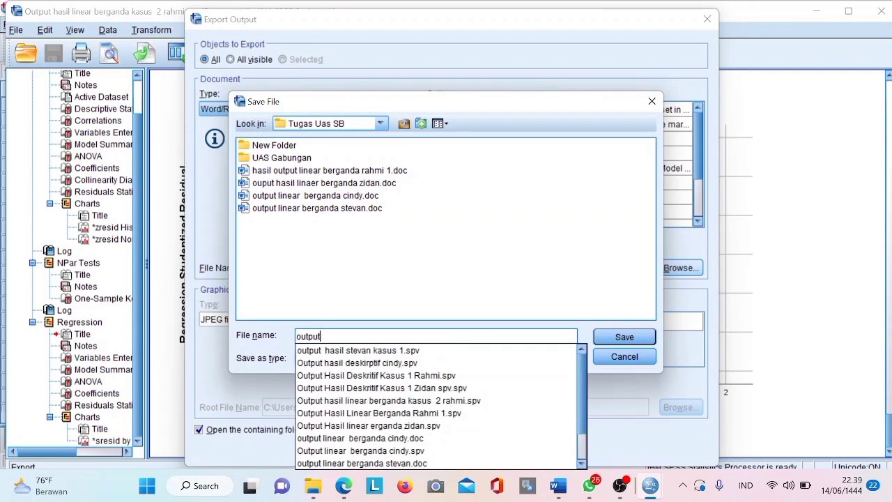
type(" hasil ")
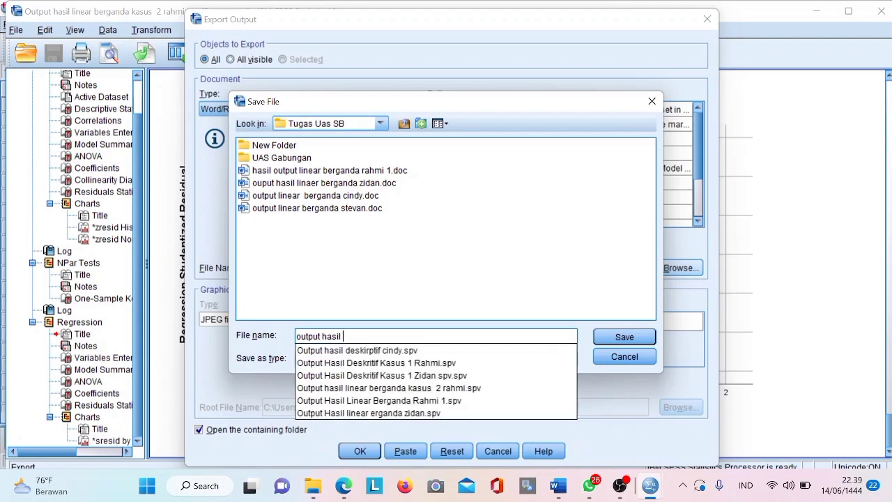
type("linear ")
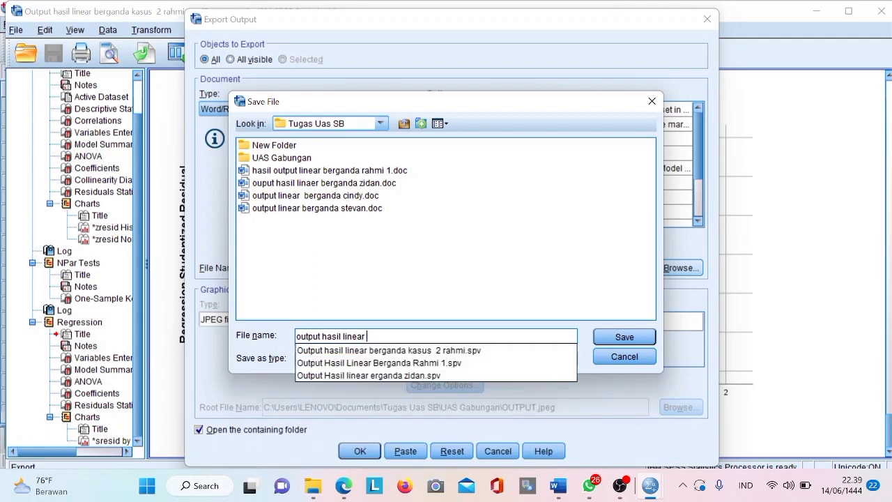
type("erganda rahmi")
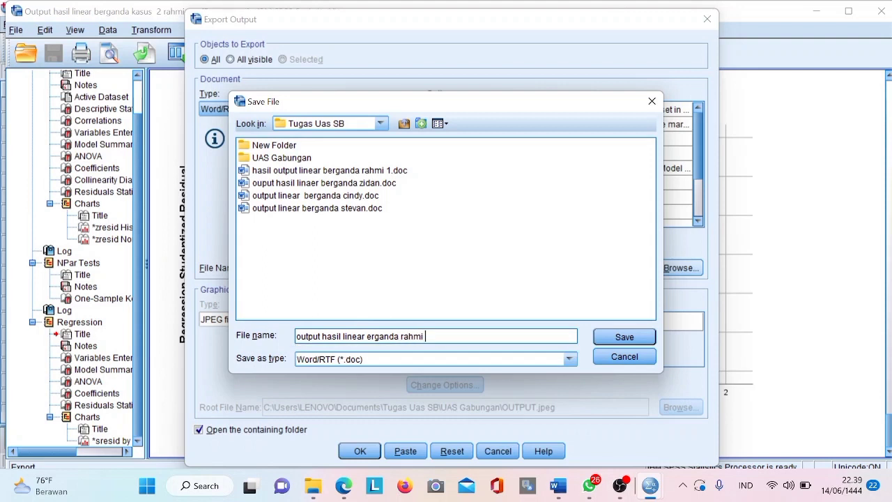
type(" kasus 2")
left_click(366, 336)
left_click(372, 336)
key("Left")
key("Caps_Lock")
type("B")
key("Caps_Lock")
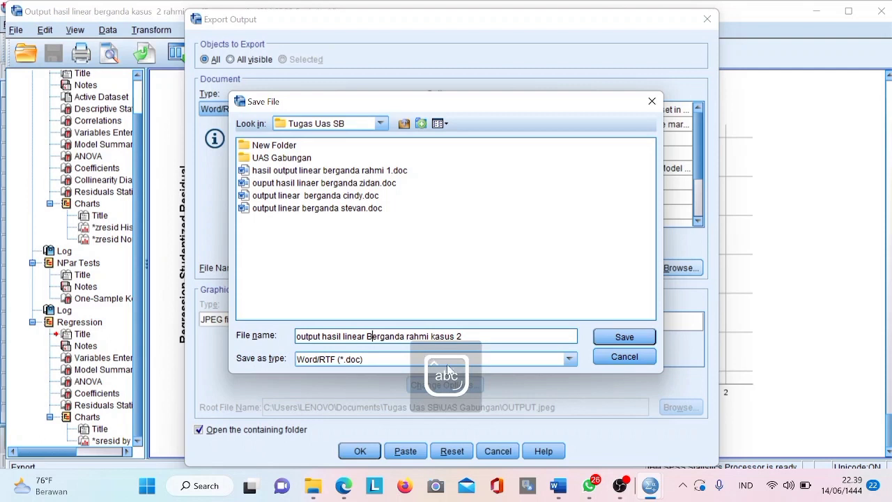
left_click(595, 342)
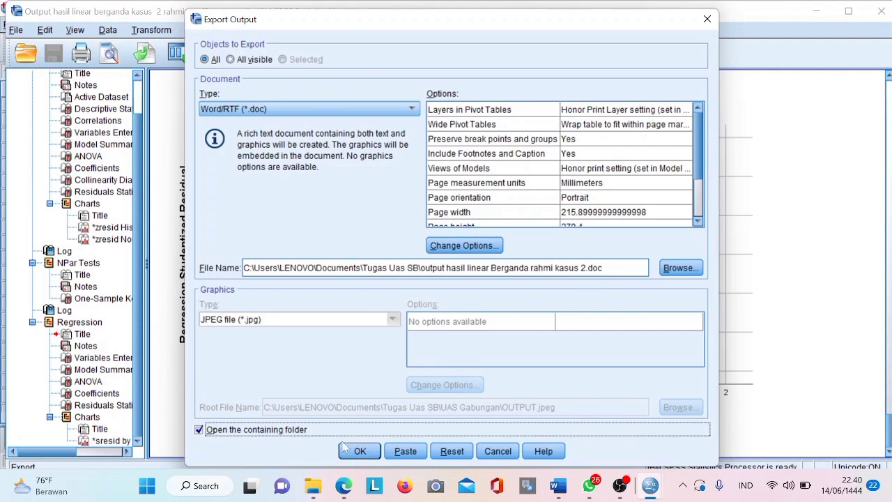
Run the export and open the exported document in Word to review its regression tables.
left_click(356, 451)
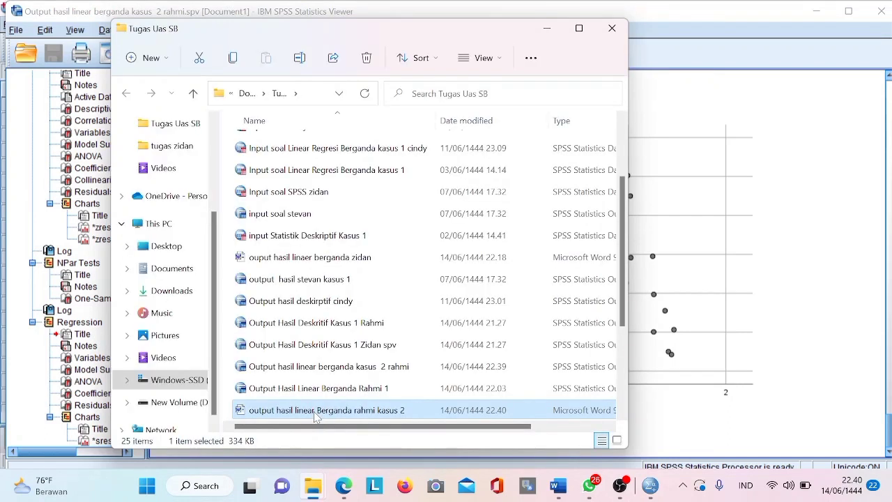
double_click(313, 411)
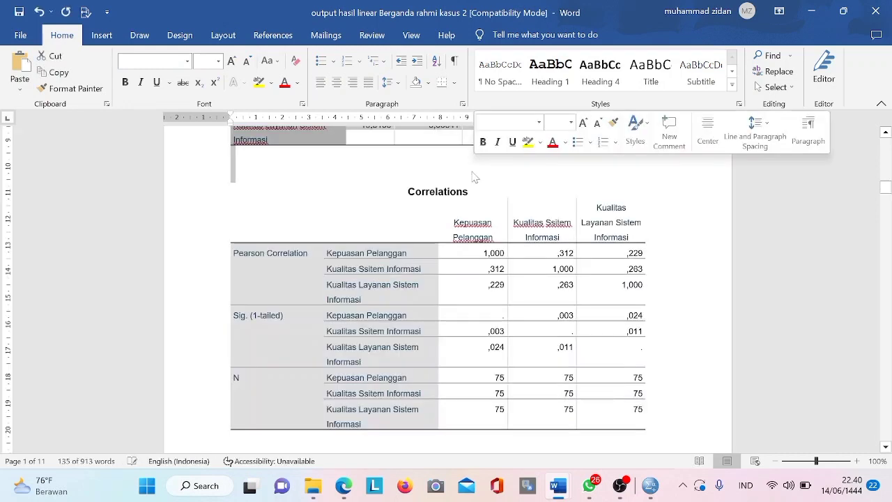
scroll(474, 179, "down", 10)
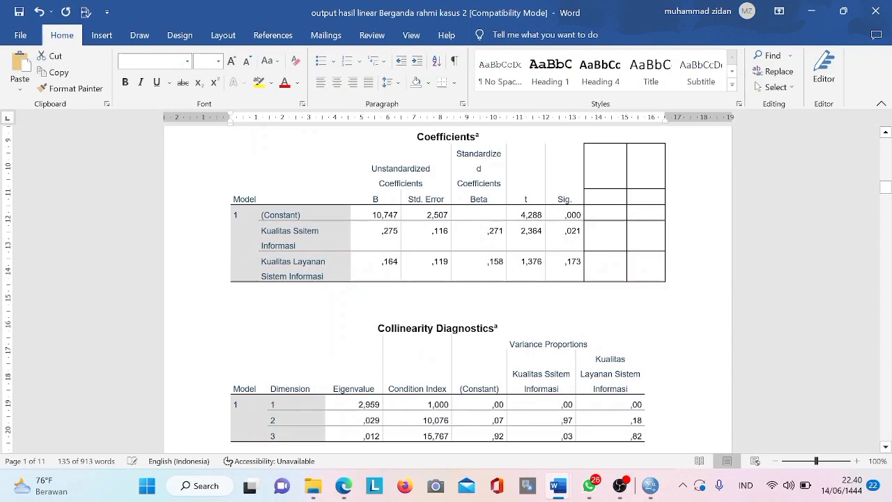